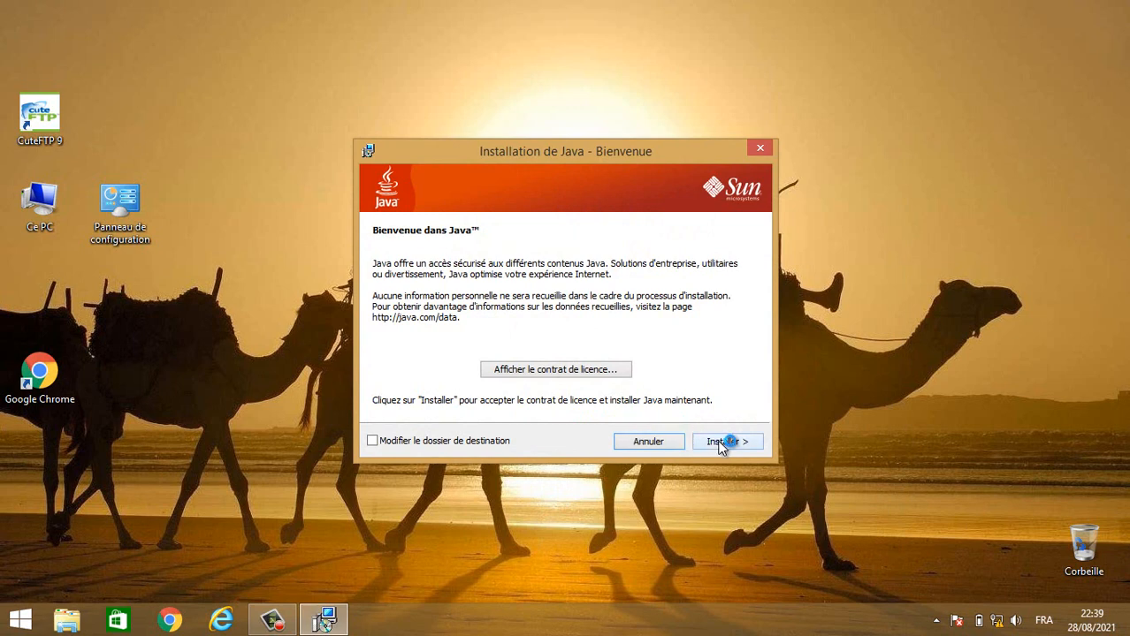
Install Java with the destination folder option enabled, keeping C:\Program Files (x86)\Java\jre6\, and close the finished installer.
click(412, 444)
click(724, 442)
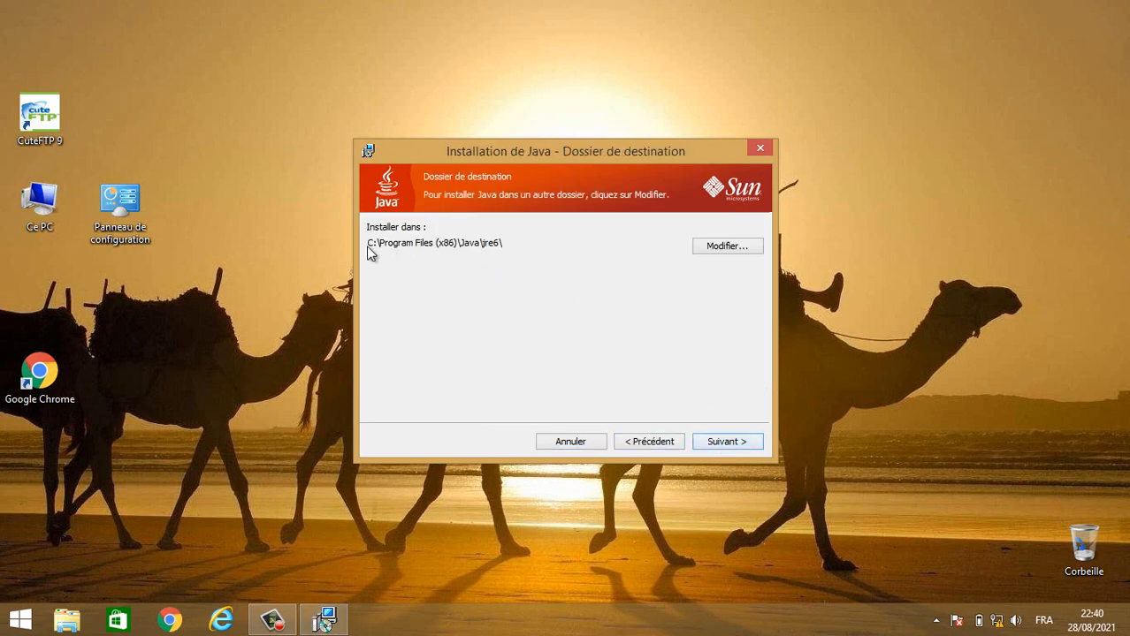
click(724, 442)
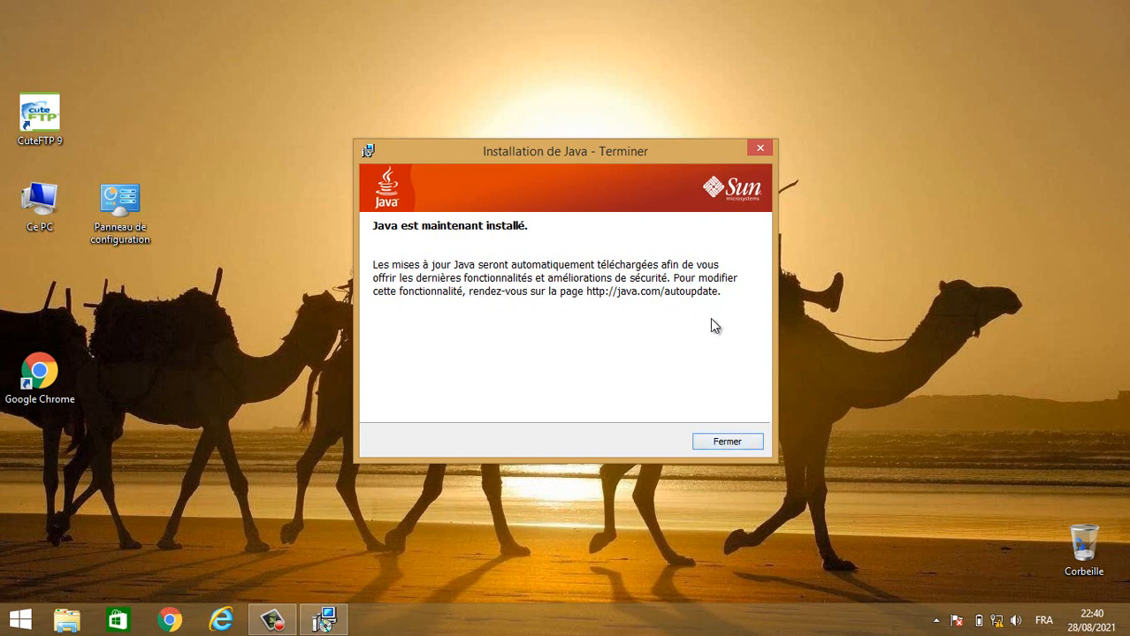
click(724, 446)
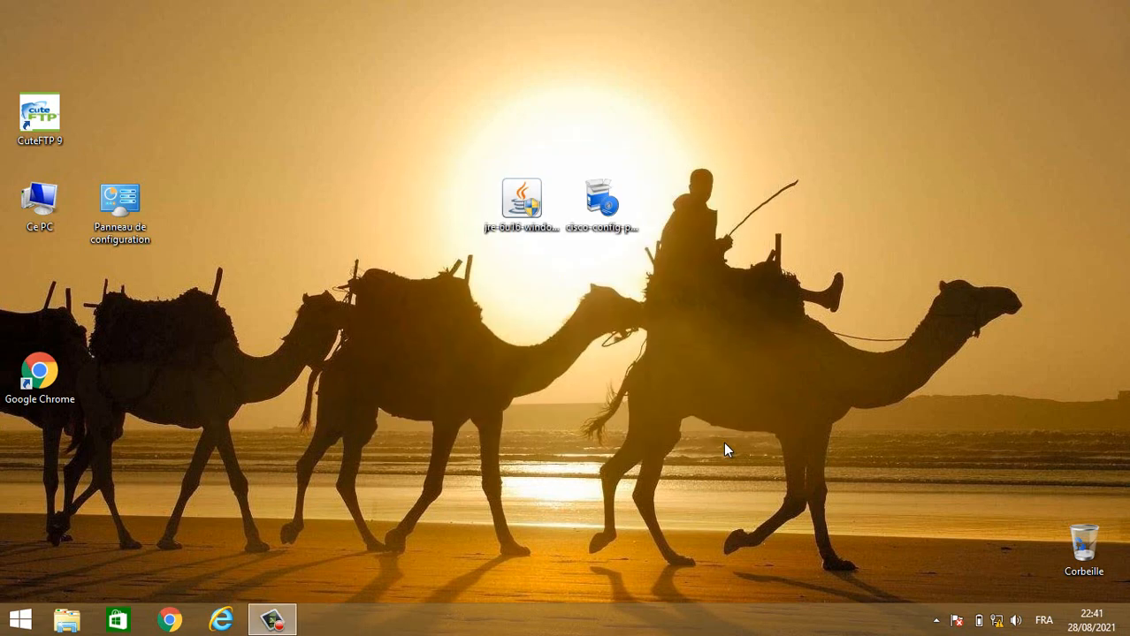
Run the cisco-config-pro-k9-pkg-2_8-en installer as administrator and accept its license agreement.
click(609, 208)
right_click(609, 208)
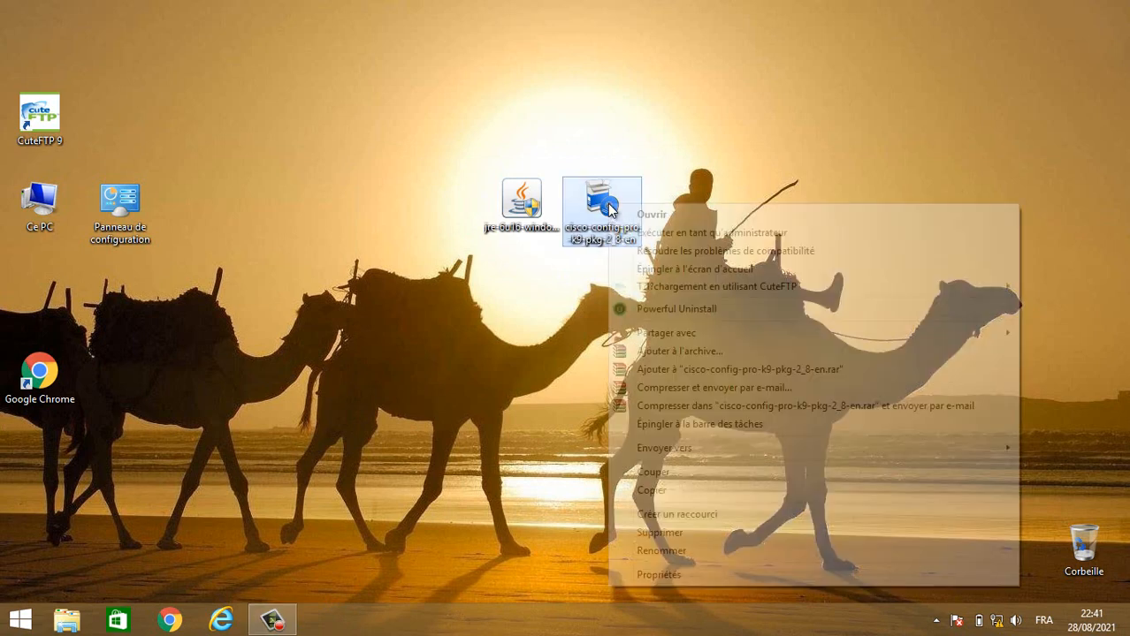
click(683, 234)
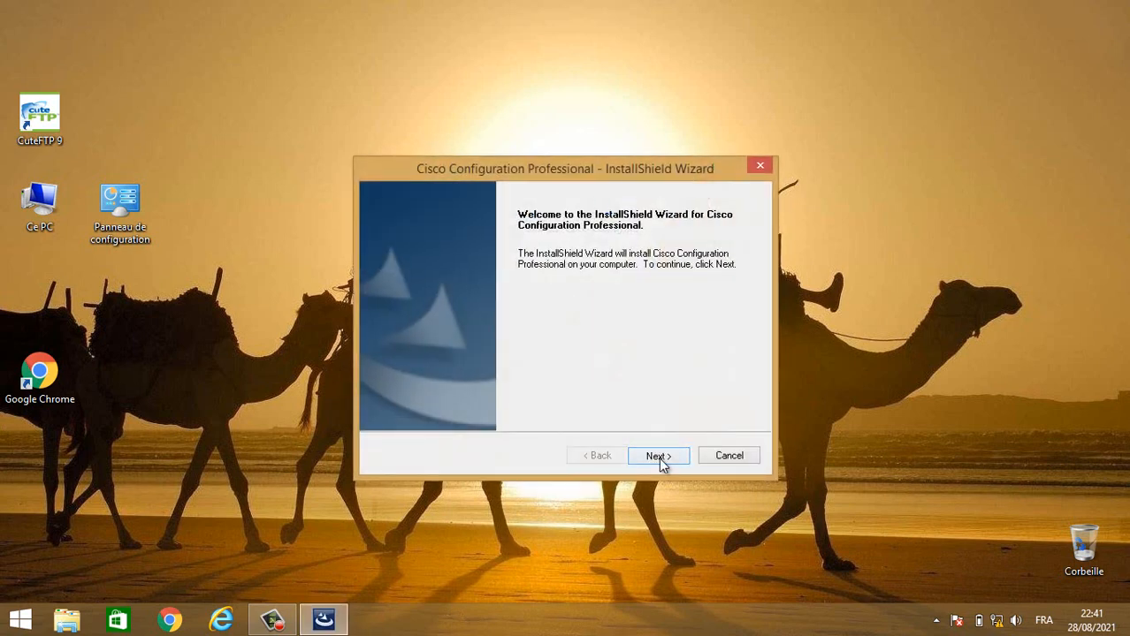
click(659, 457)
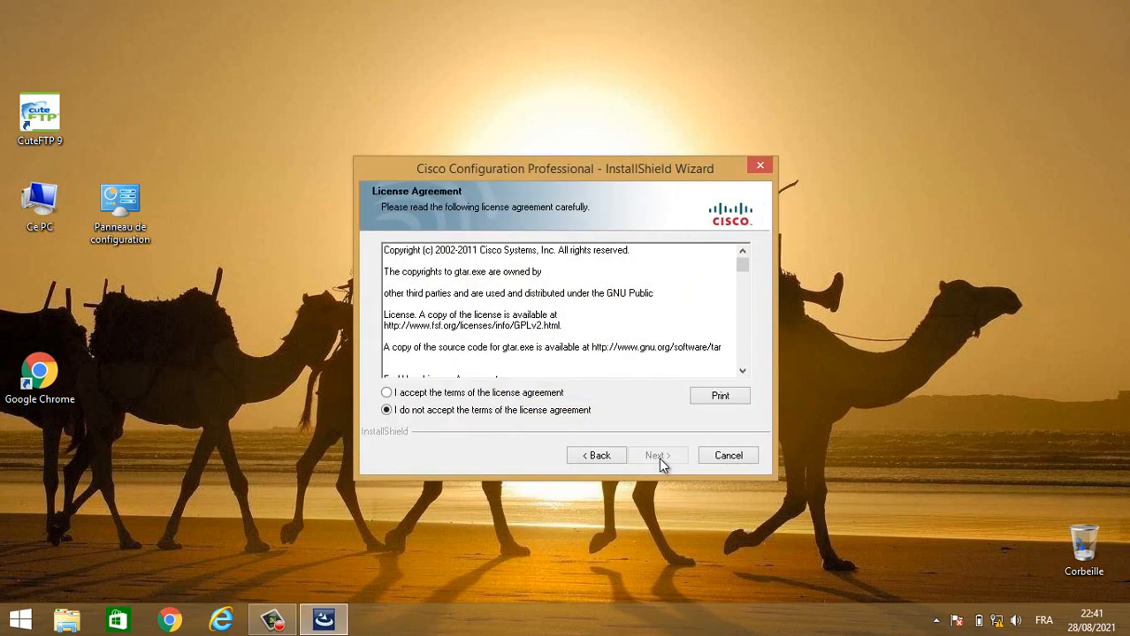
click(426, 396)
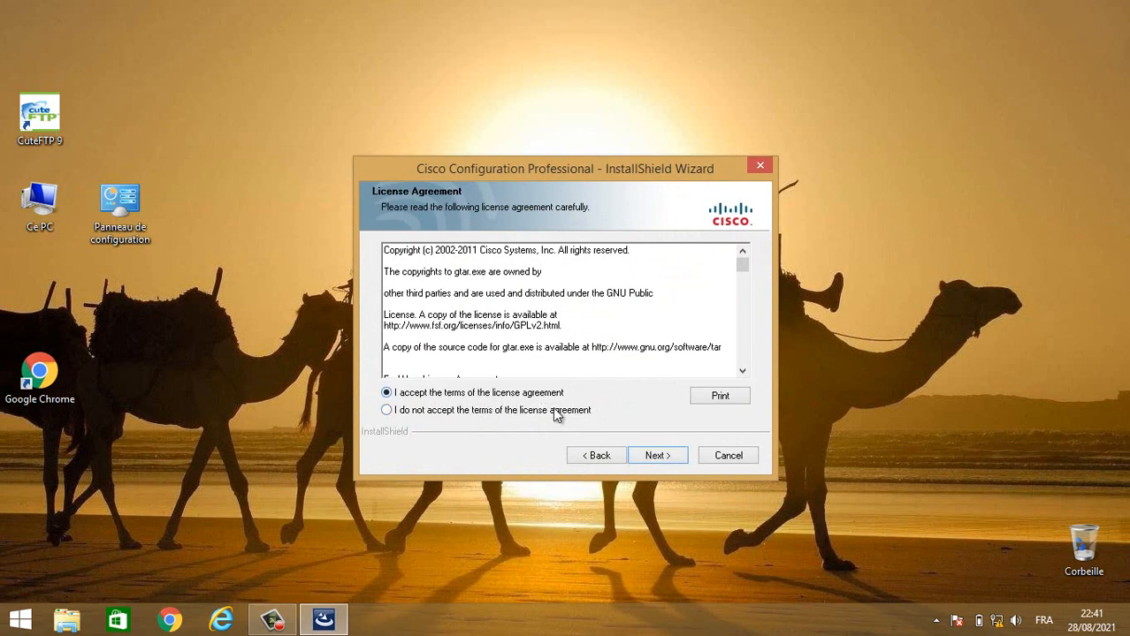
click(659, 456)
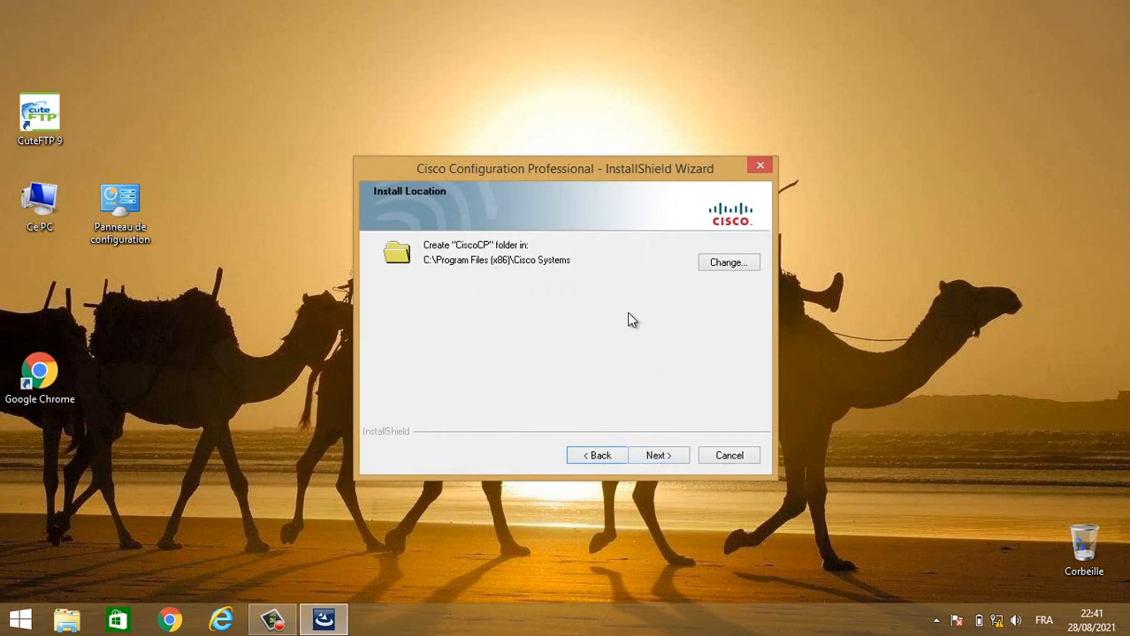
Install Cisco Configuration Professional in the default Cisco Systems folder with a desktop shortcut, and finish the wizard without running it.
click(661, 455)
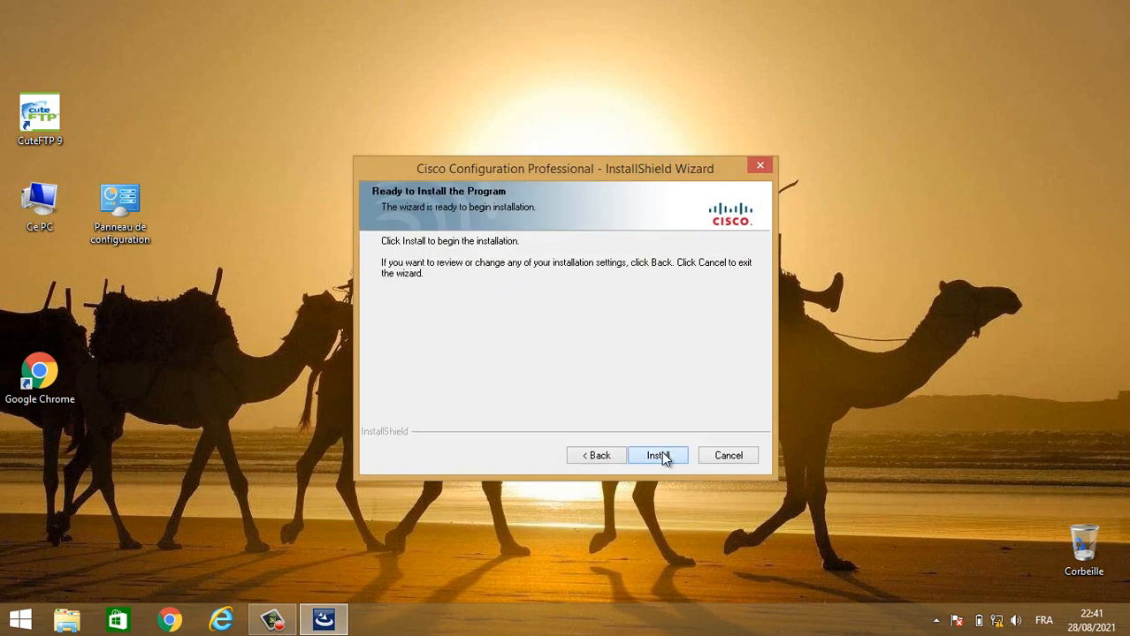
click(663, 457)
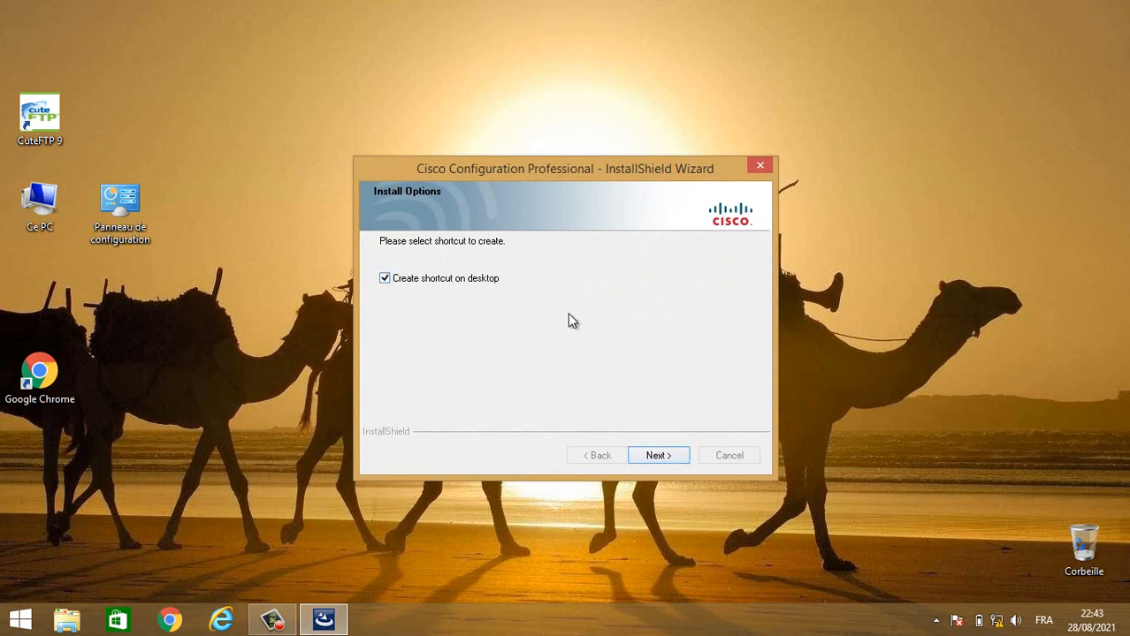
click(658, 457)
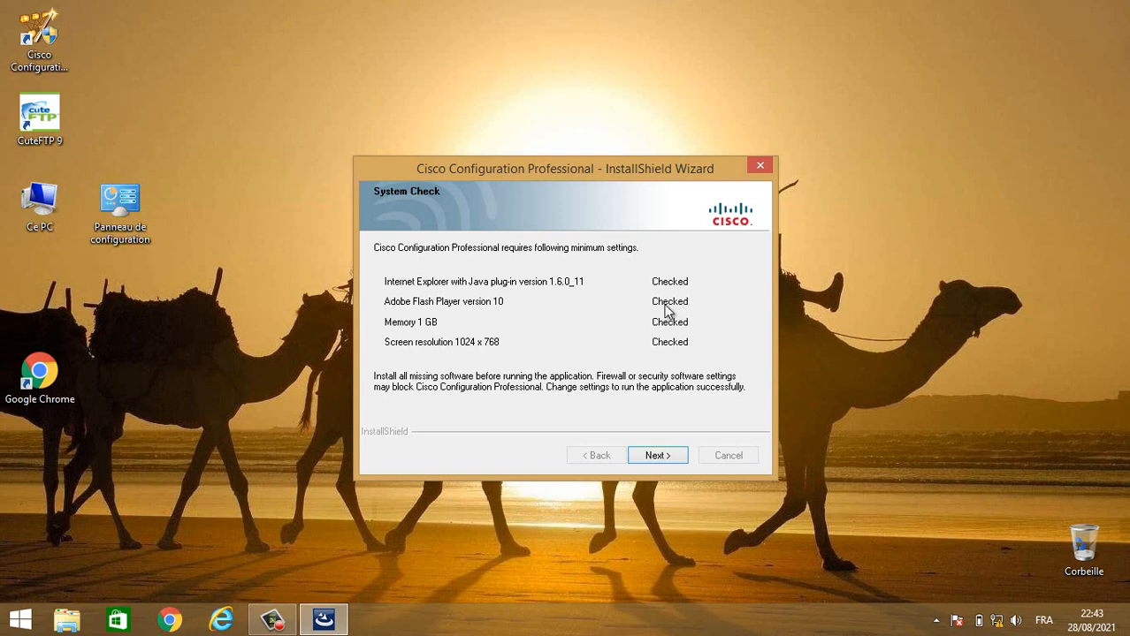
click(668, 458)
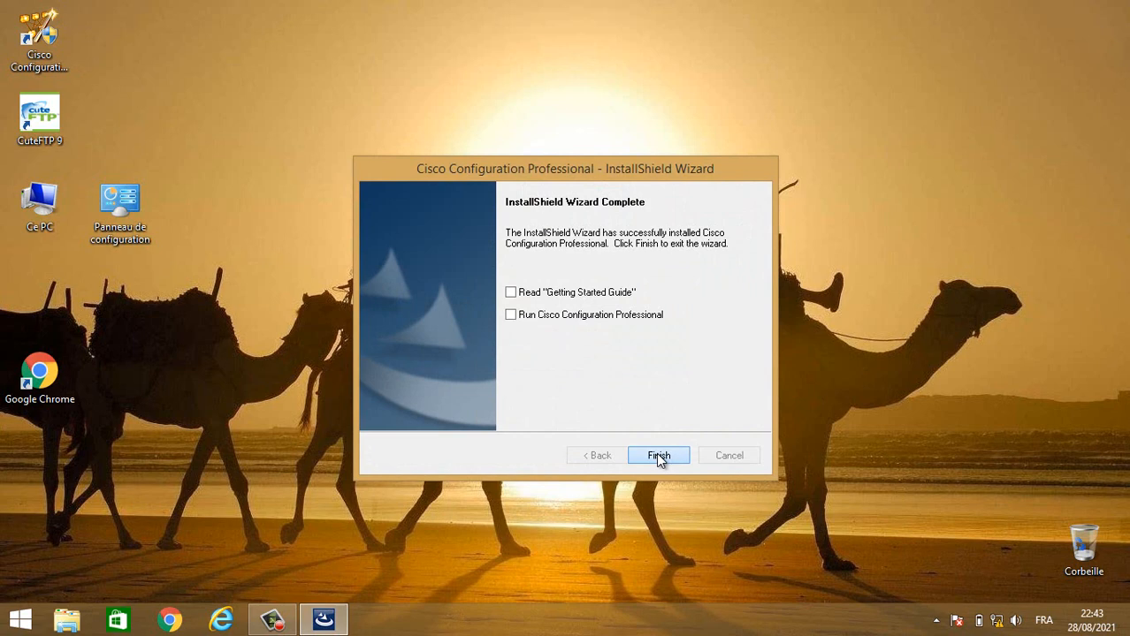
click(656, 455)
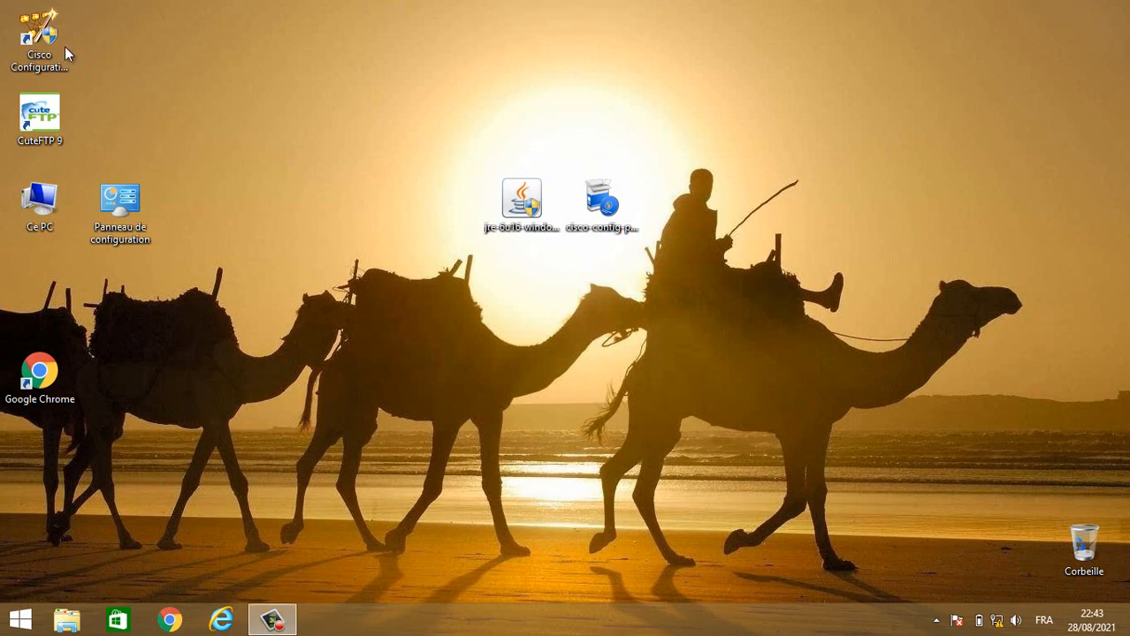
Rearrange the desktop by moving the Cisco Configuration Professional shortcut near the centre and both installer files to the upper edge.
drag(65, 46, 382, 198)
drag(460, 127, 658, 245)
drag(633, 198, 949, 56)
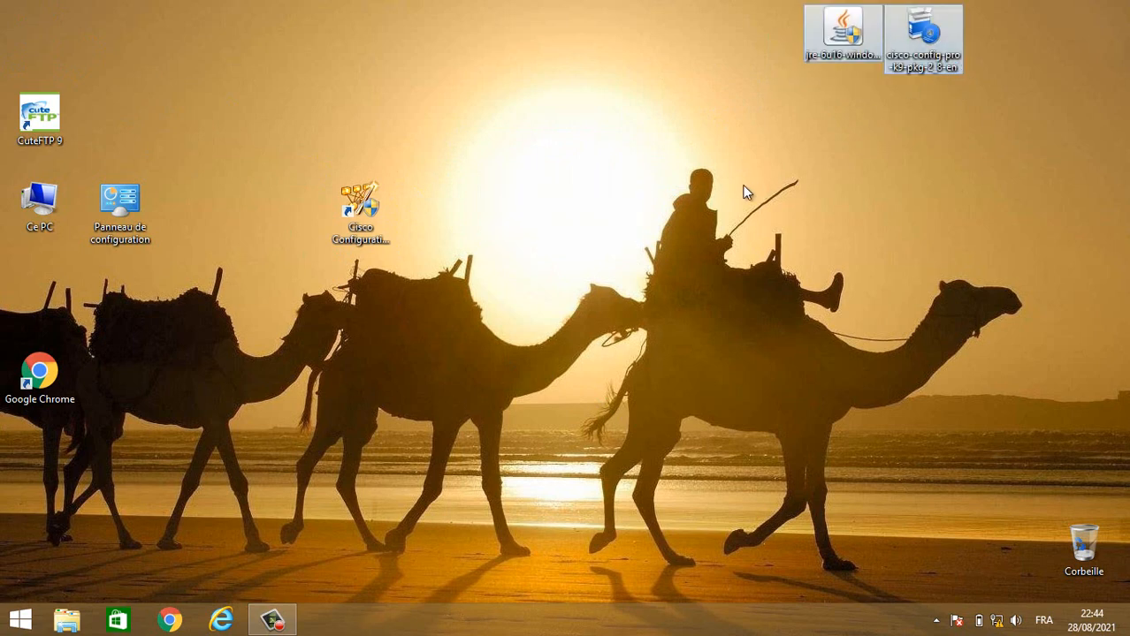
Turn off the Internet Explorer 11 feature in the Windows features list, accept the change, and restart the computer.
double_click(120, 205)
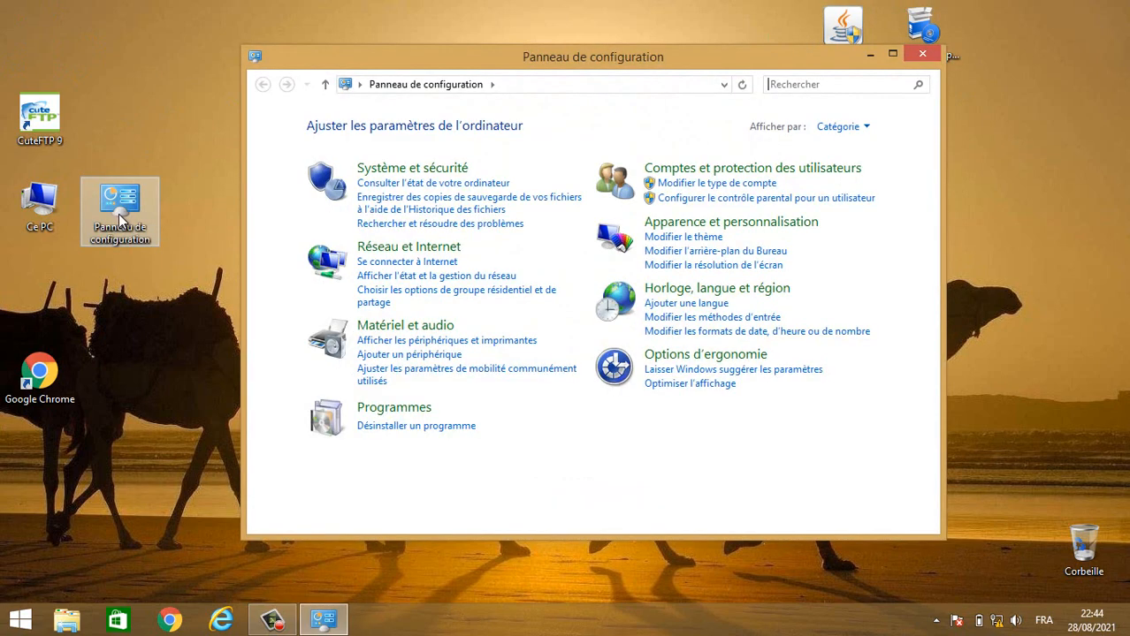
click(394, 414)
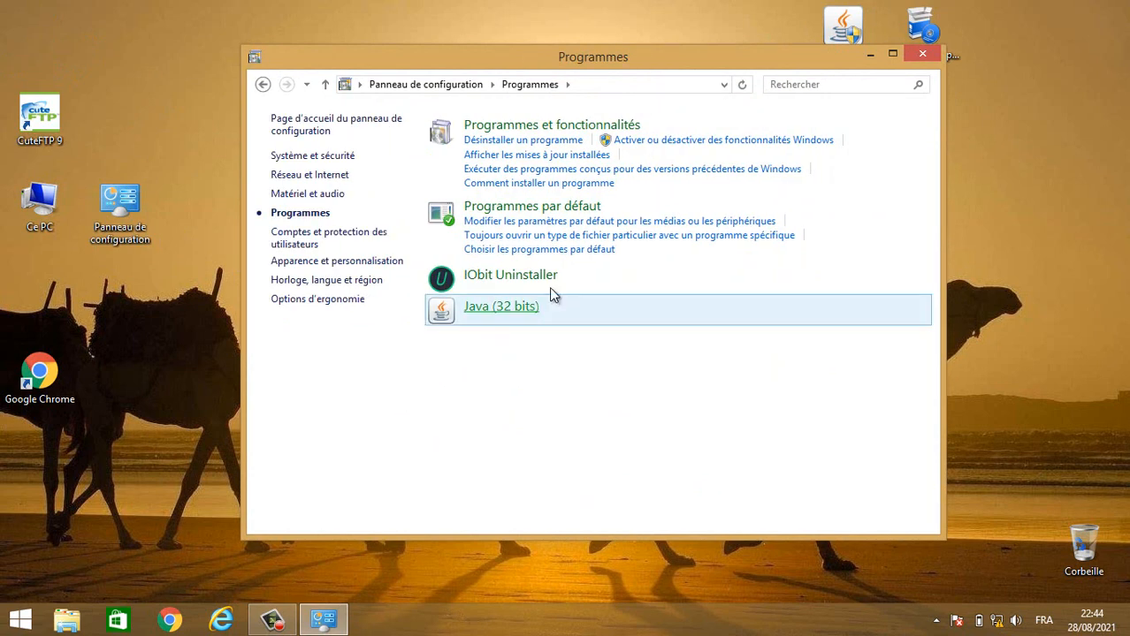
click(714, 142)
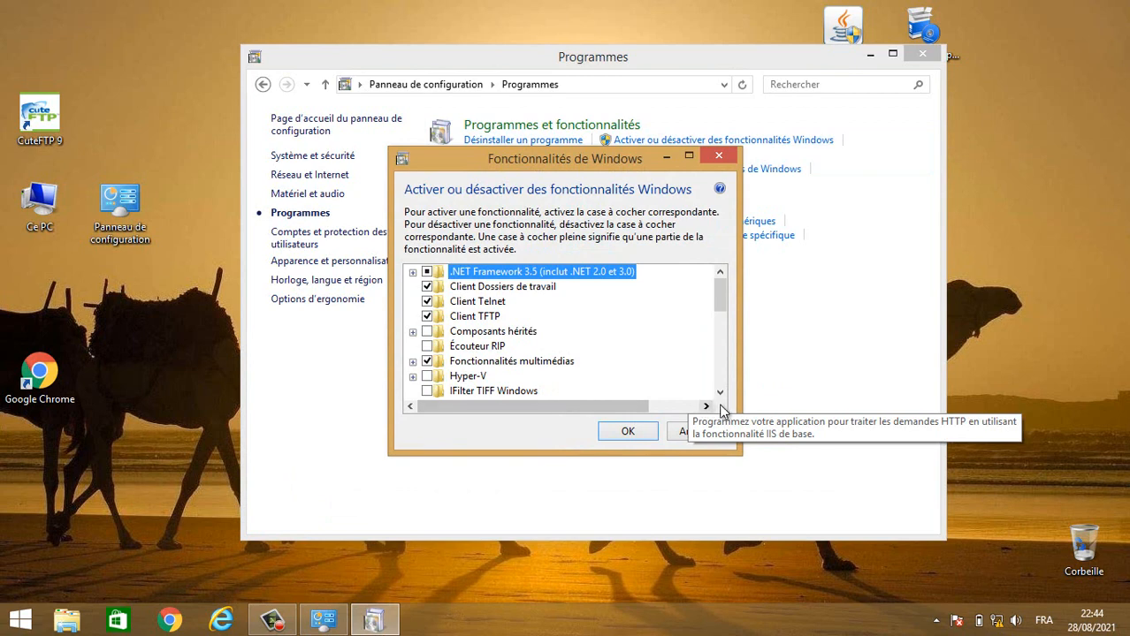
click(720, 391)
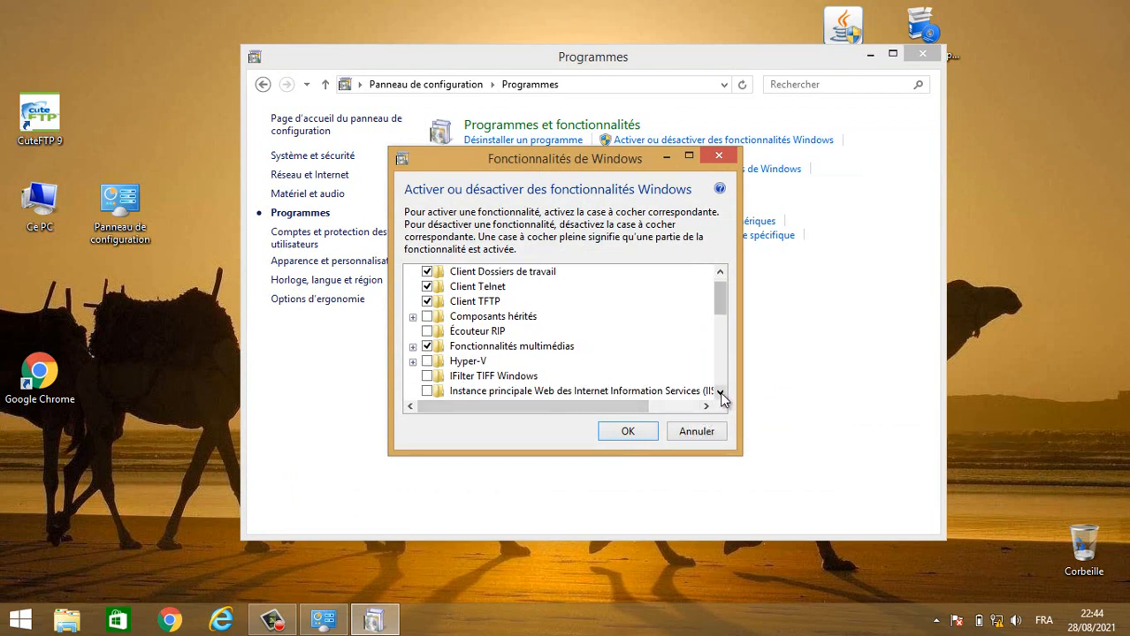
click(719, 392)
click(720, 392)
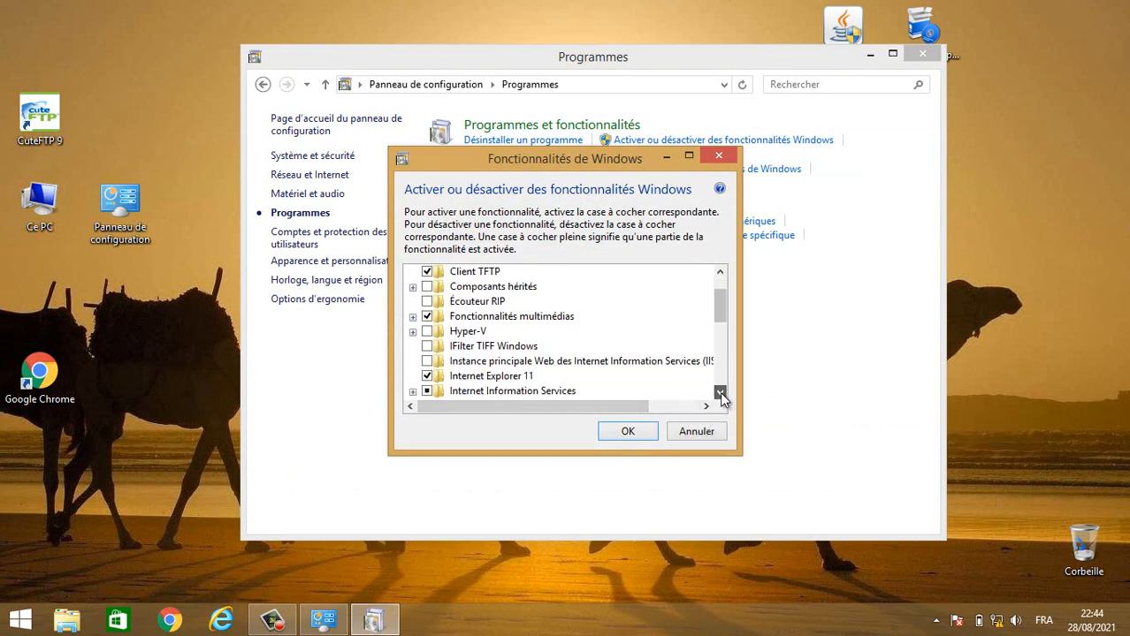
click(427, 376)
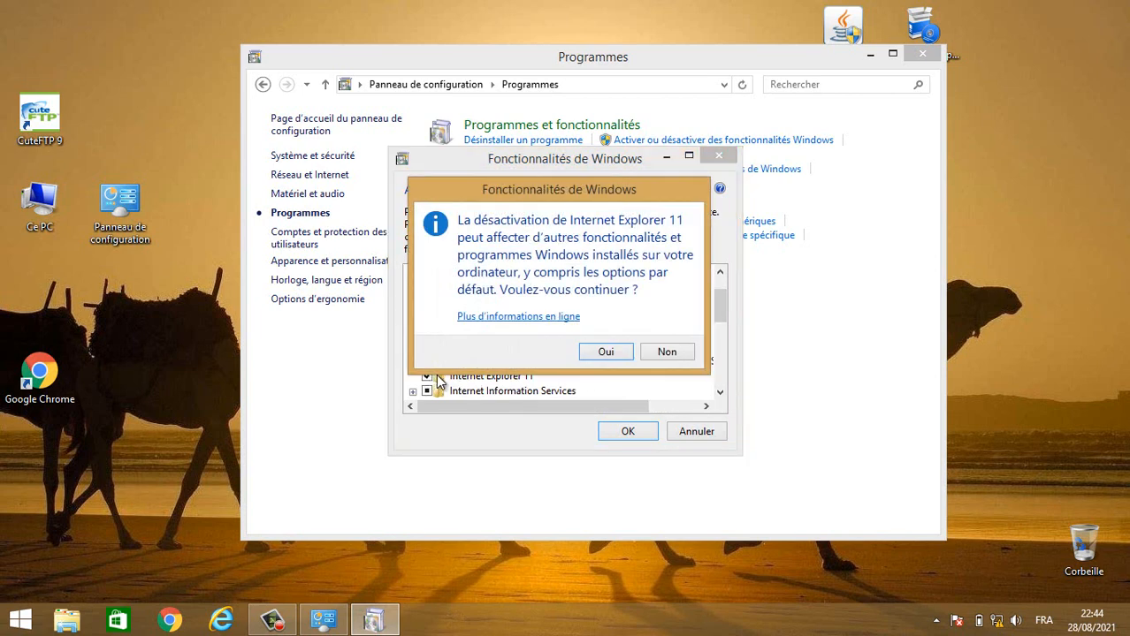
click(606, 353)
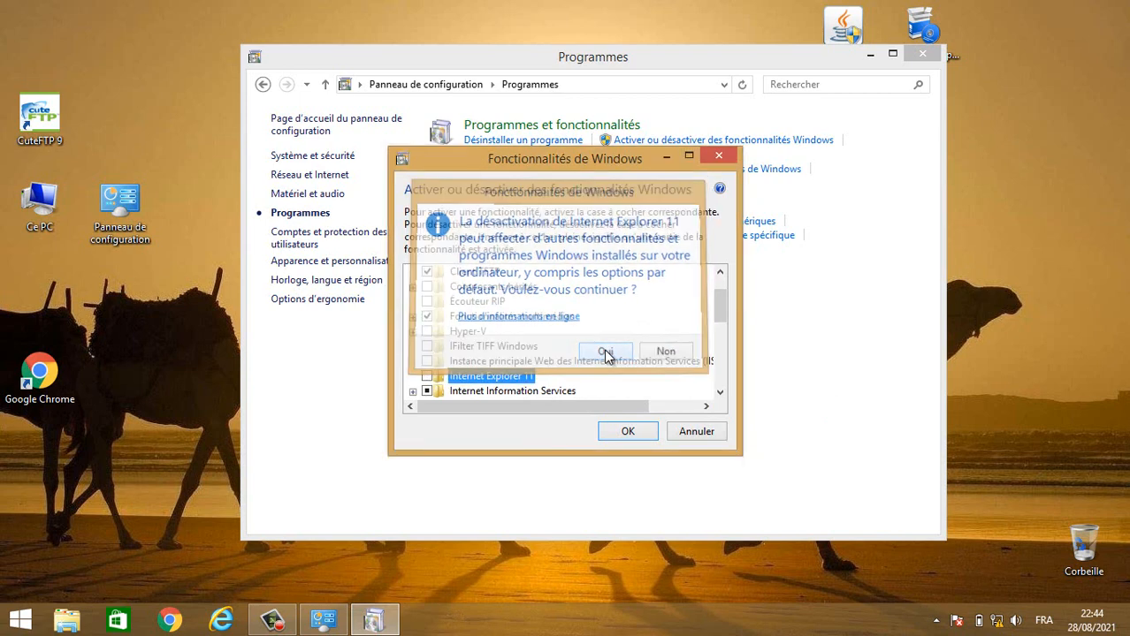
click(627, 433)
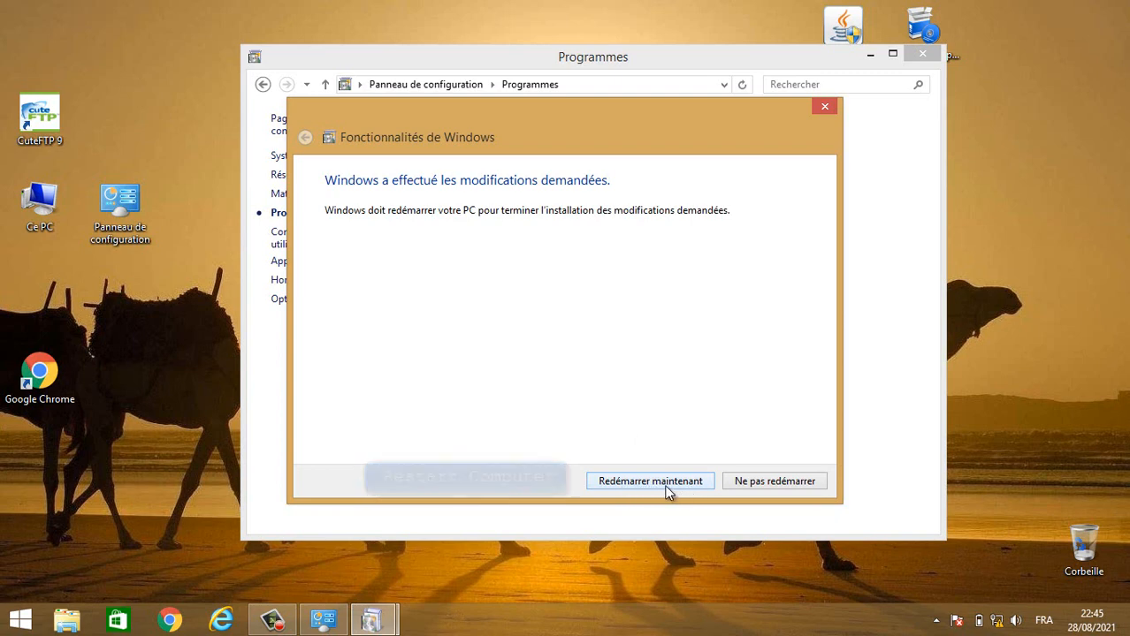
click(668, 485)
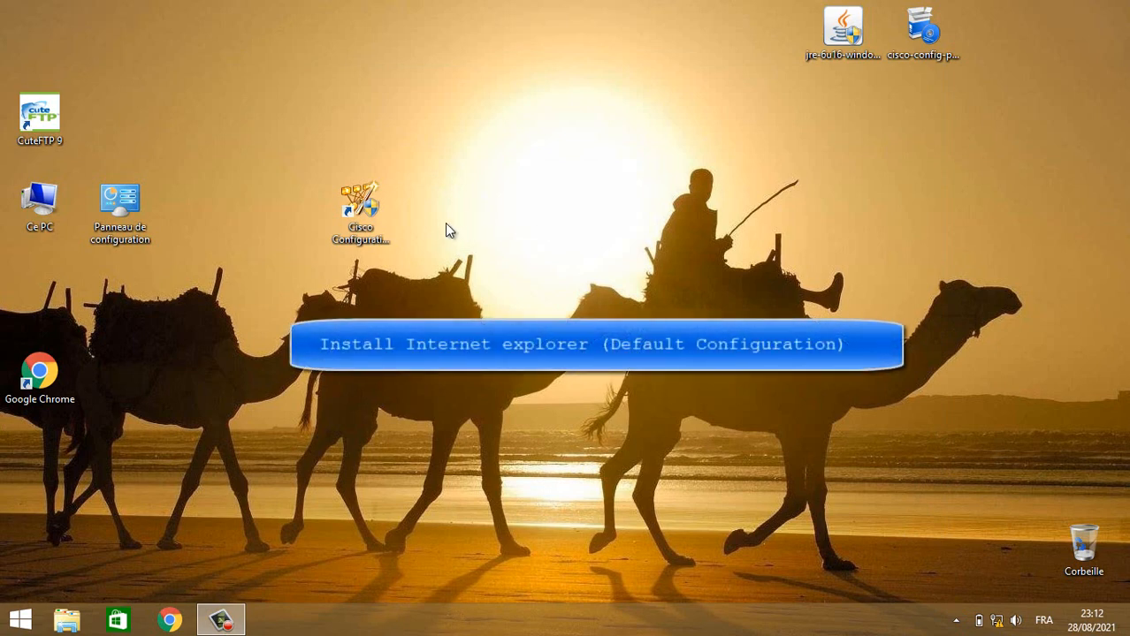
Turn the Internet Explorer 11 Windows feature back on, apply the change, and restart the computer again.
double_click(126, 207)
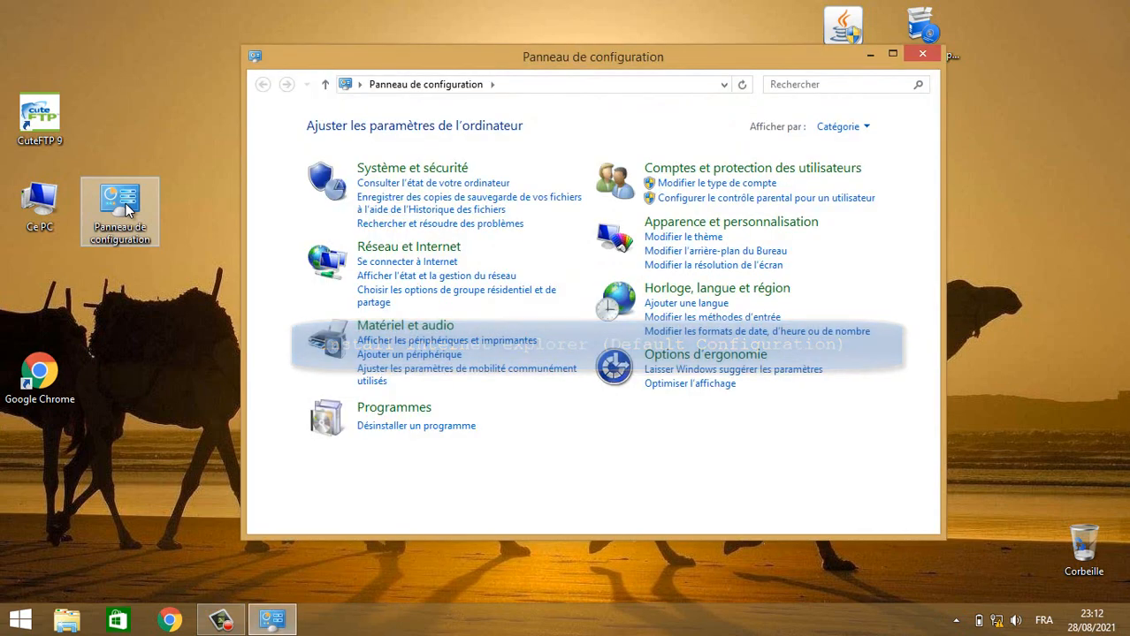
click(389, 412)
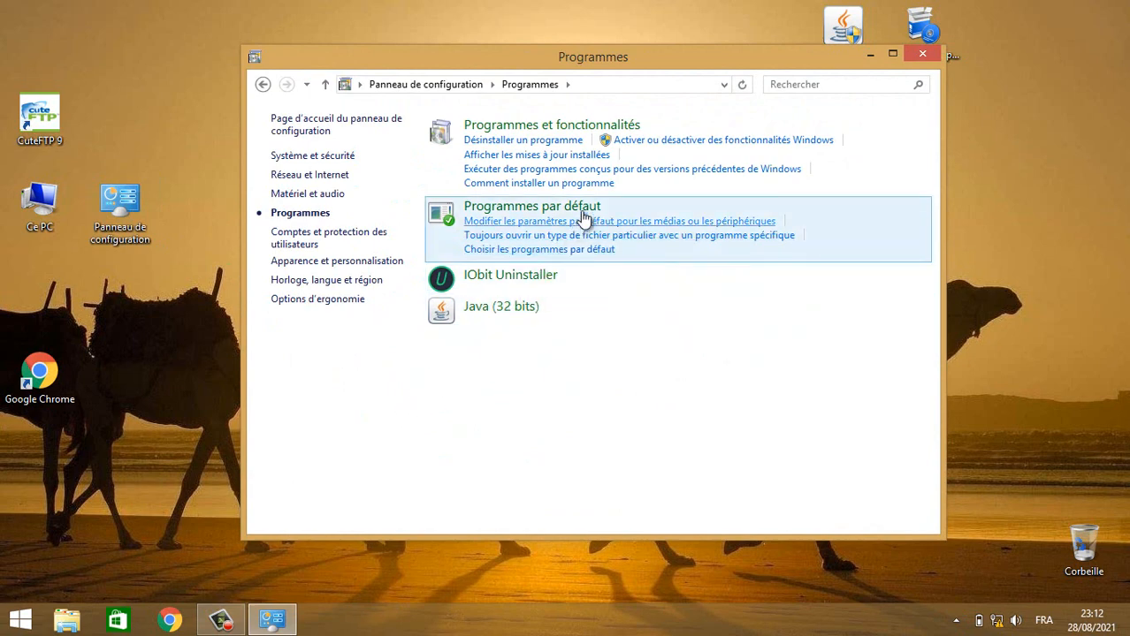
click(730, 143)
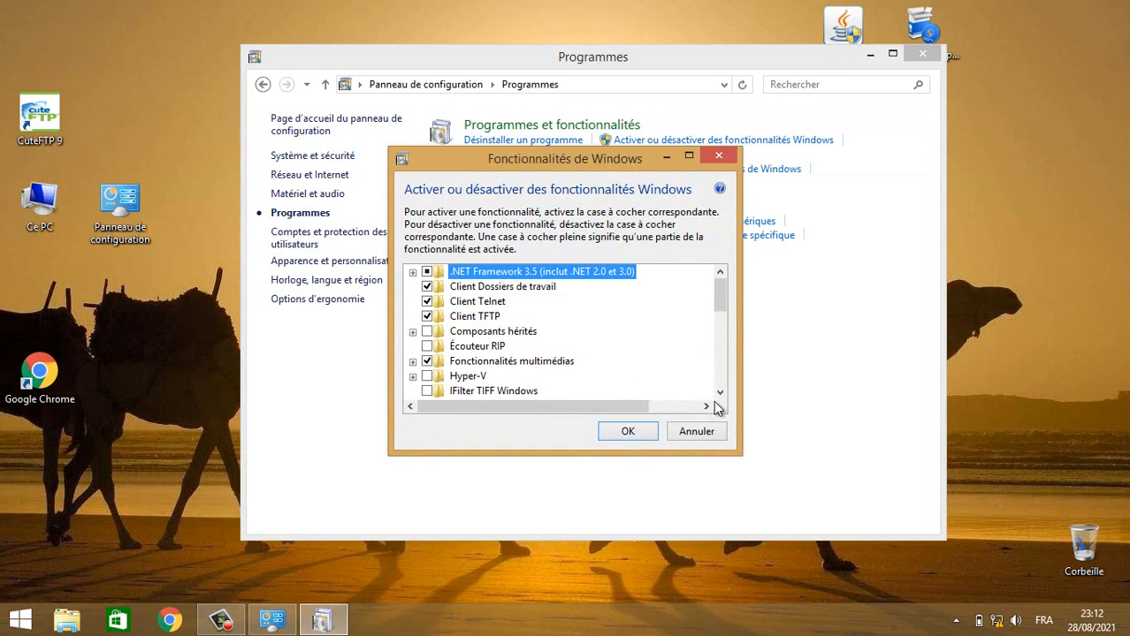
click(719, 395)
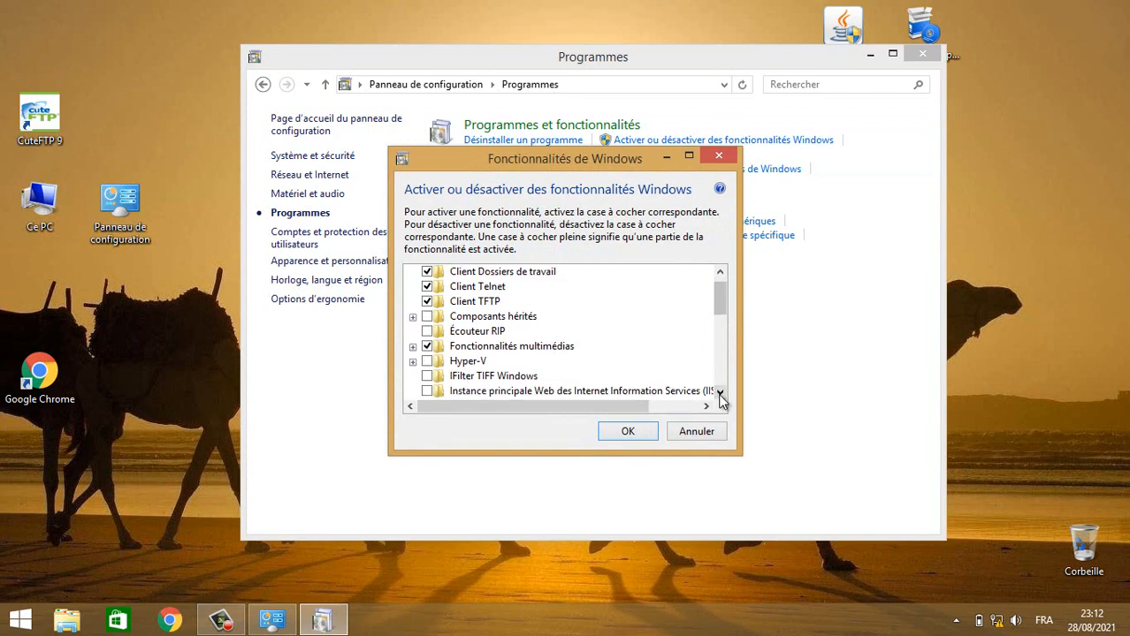
click(720, 394)
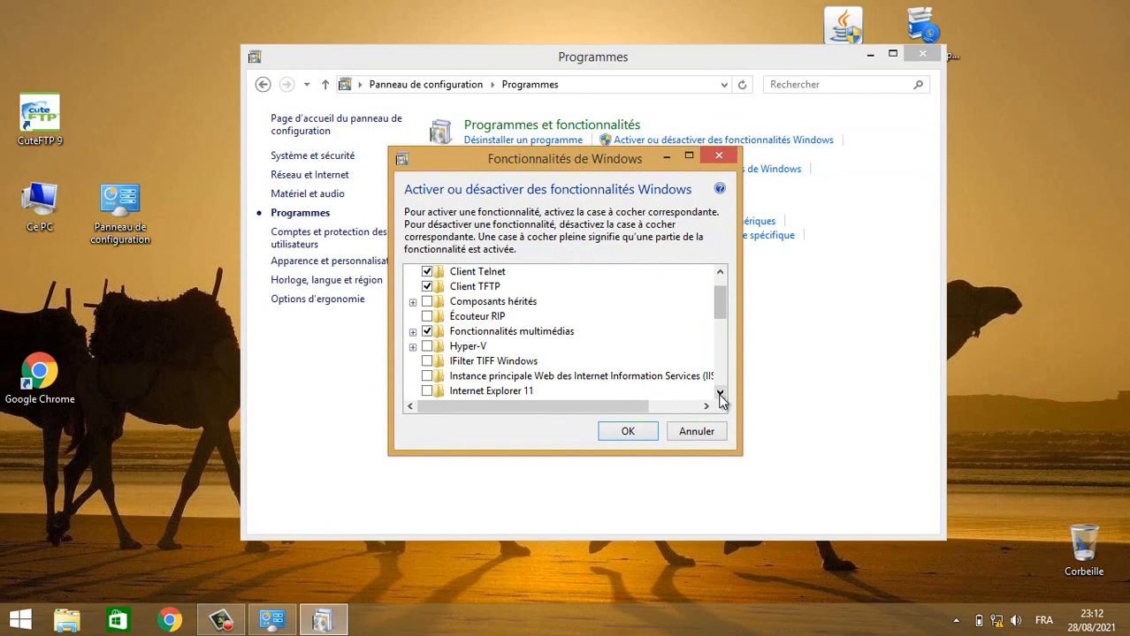
click(719, 394)
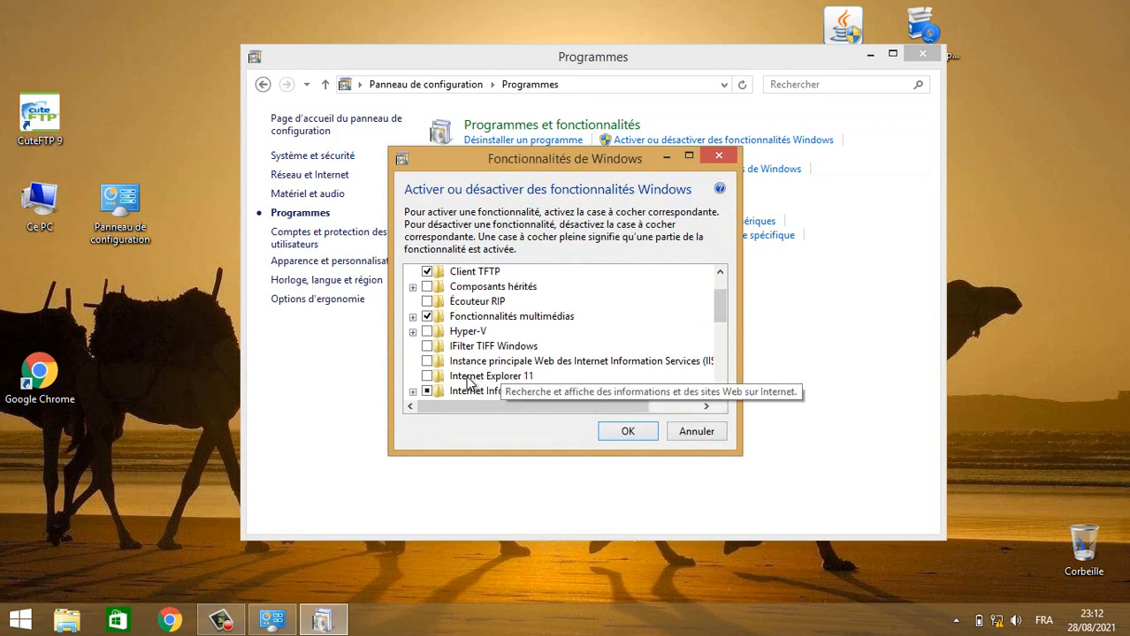
click(428, 377)
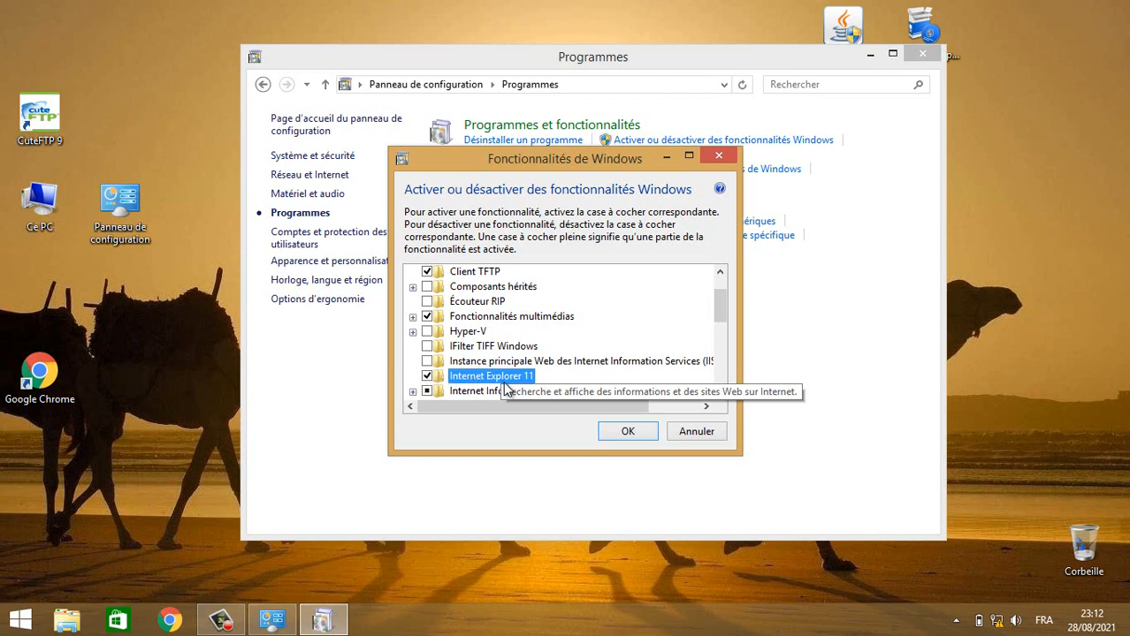
click(625, 431)
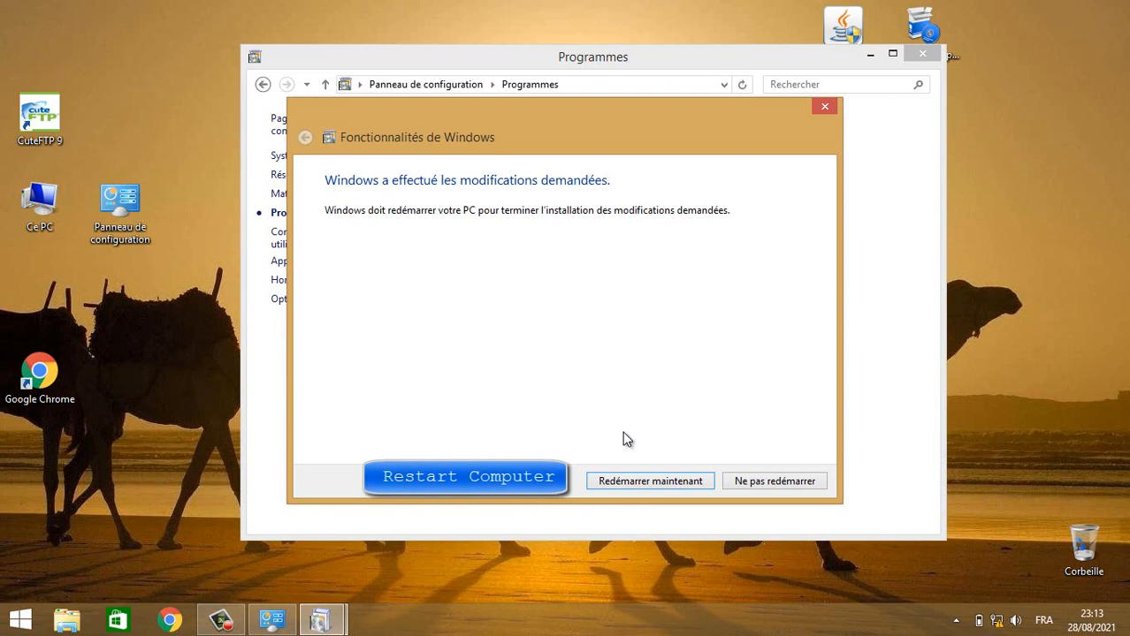
click(658, 485)
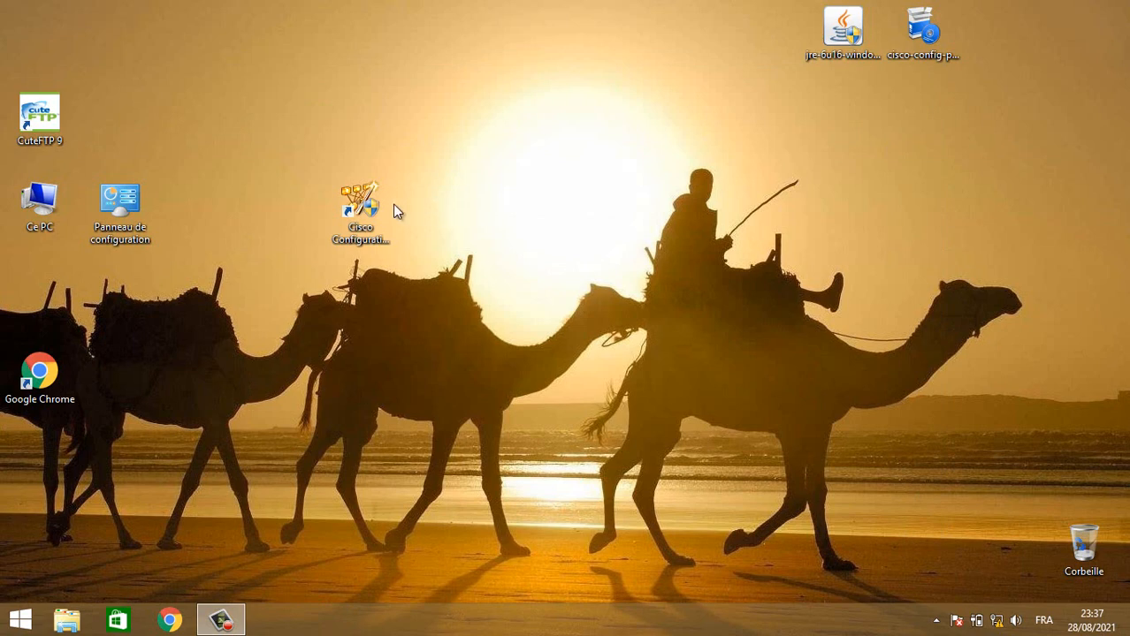
Open the Windows Firewall list of allowed applications in the Control Panel and unlock its settings for editing.
double_click(132, 204)
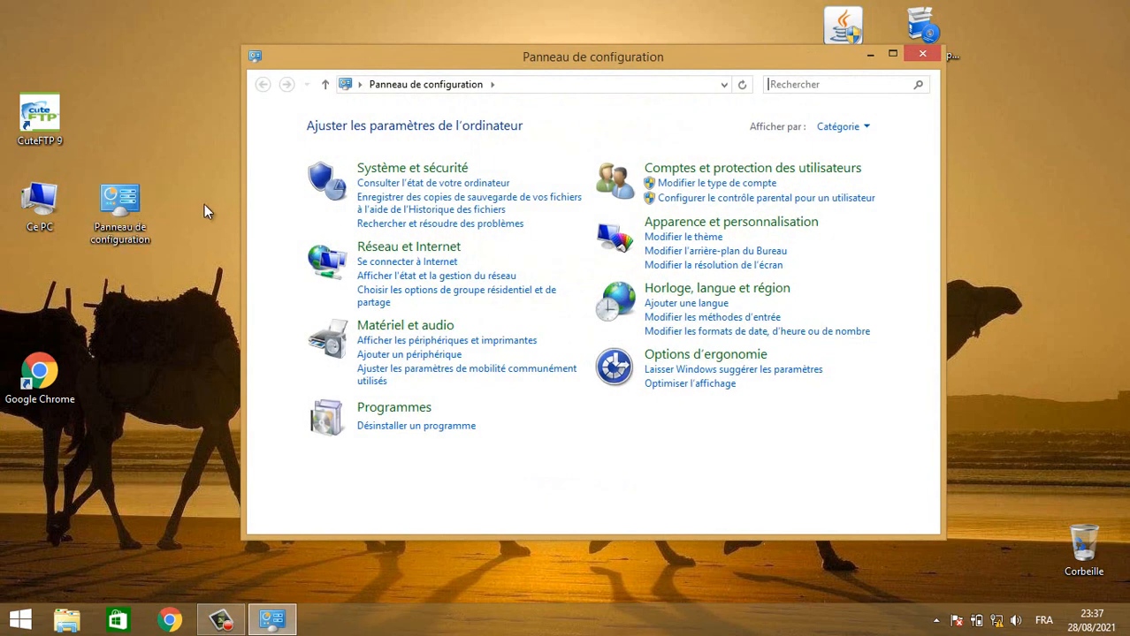
click(405, 173)
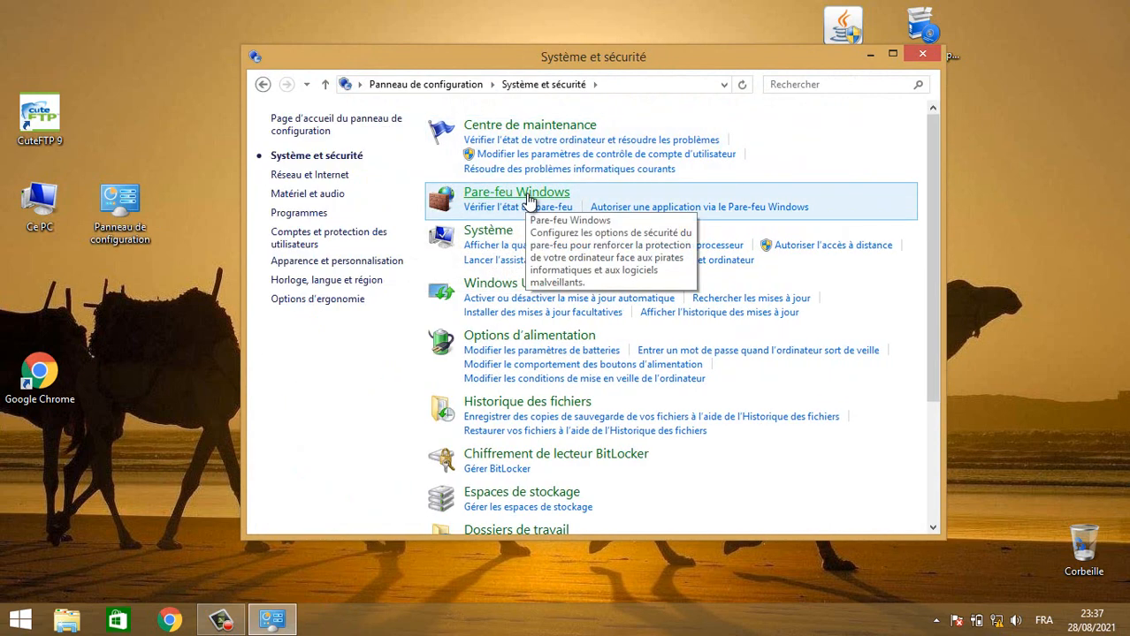
click(689, 209)
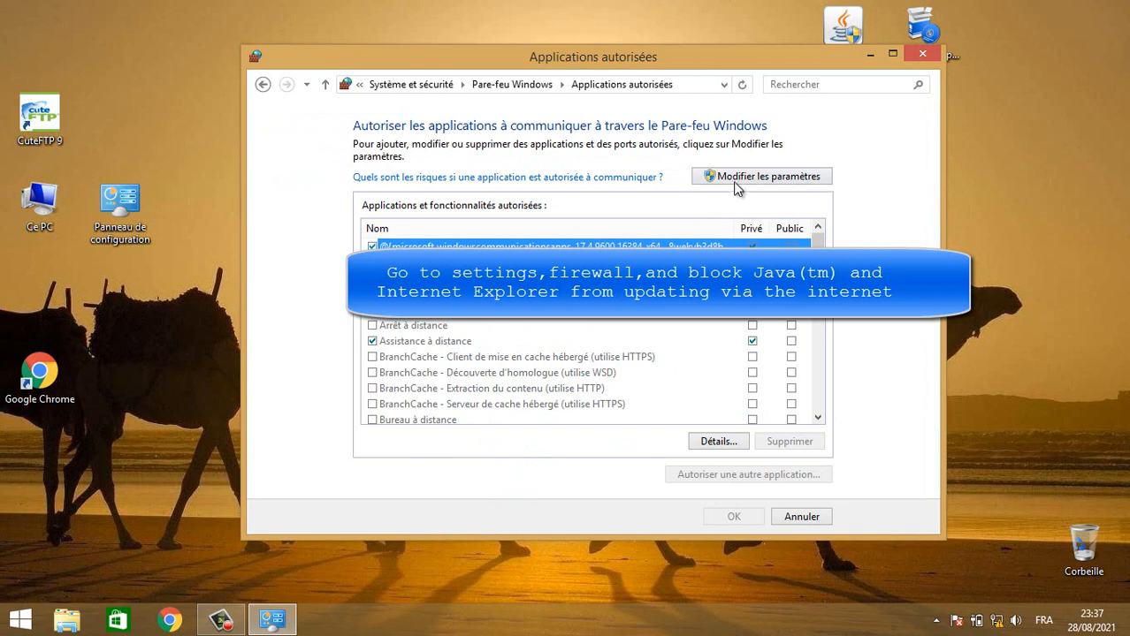
click(738, 180)
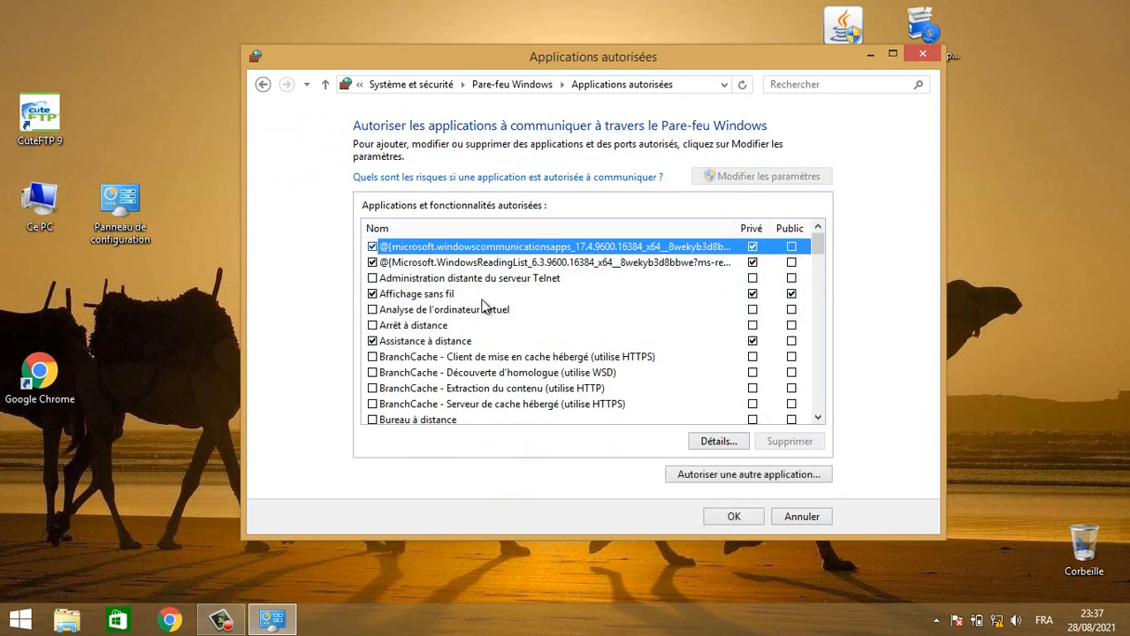
Disallow Java(TM) 2 Platform Standard Edition binary and Java(TM) Platform SE binary in the allowed applications list and save the change.
scroll(482, 311, down, 1)
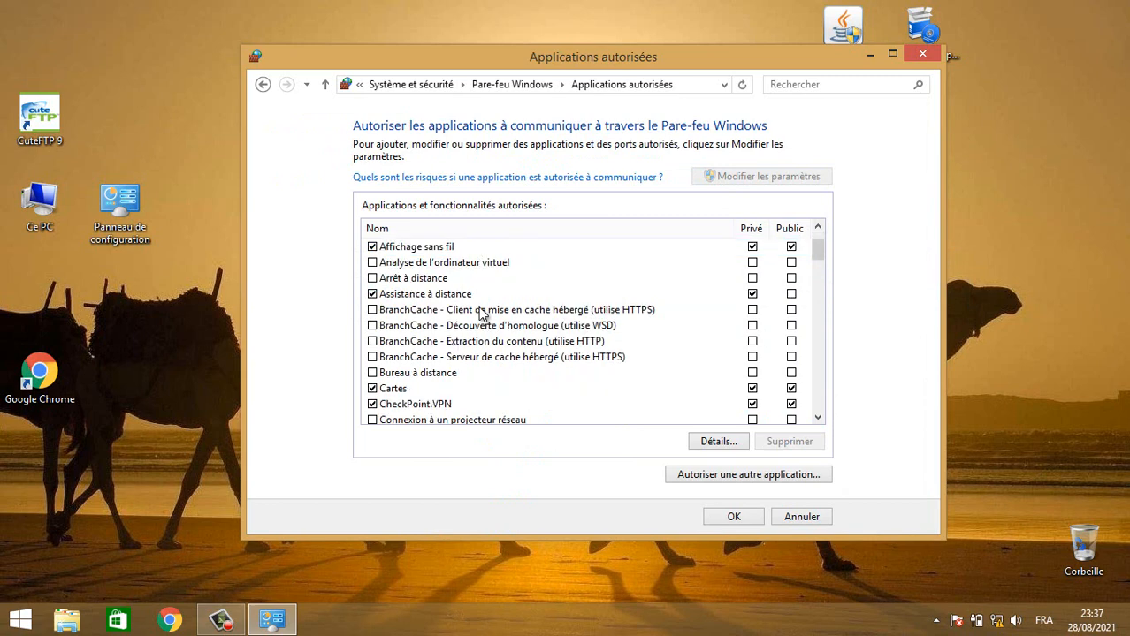
scroll(482, 305, down, 1)
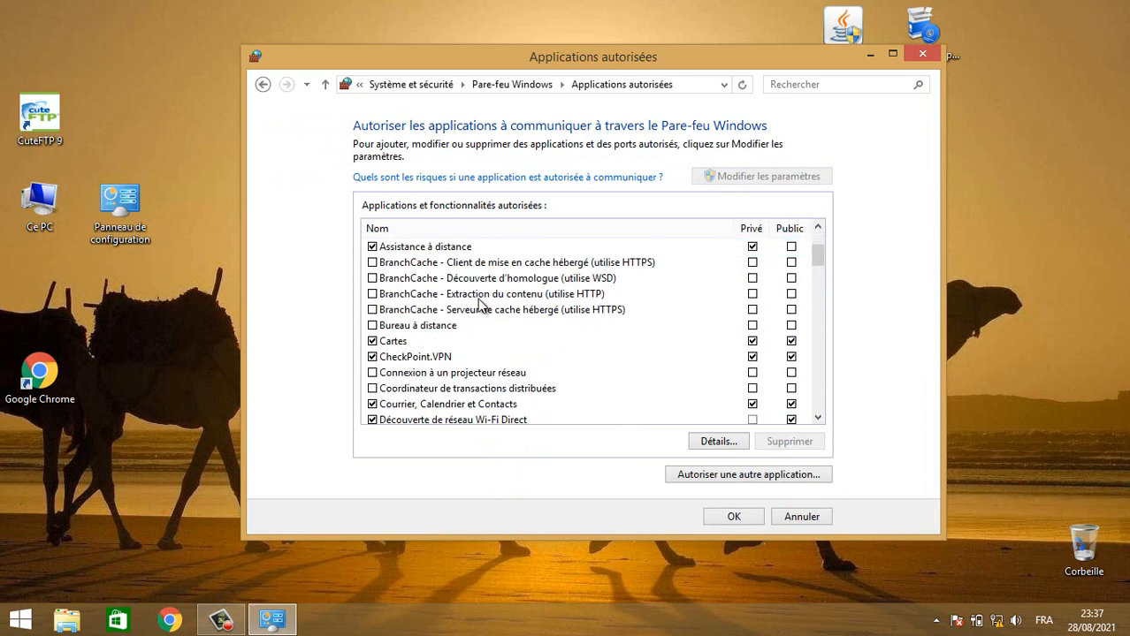
scroll(480, 305, down, 1)
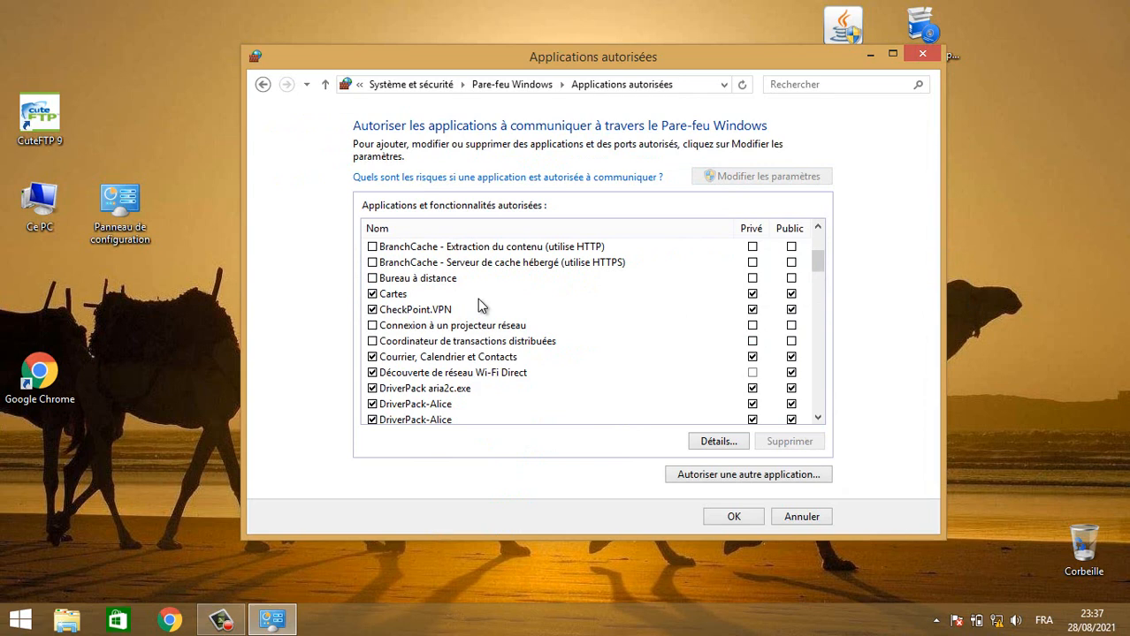
scroll(477, 305, down, 2)
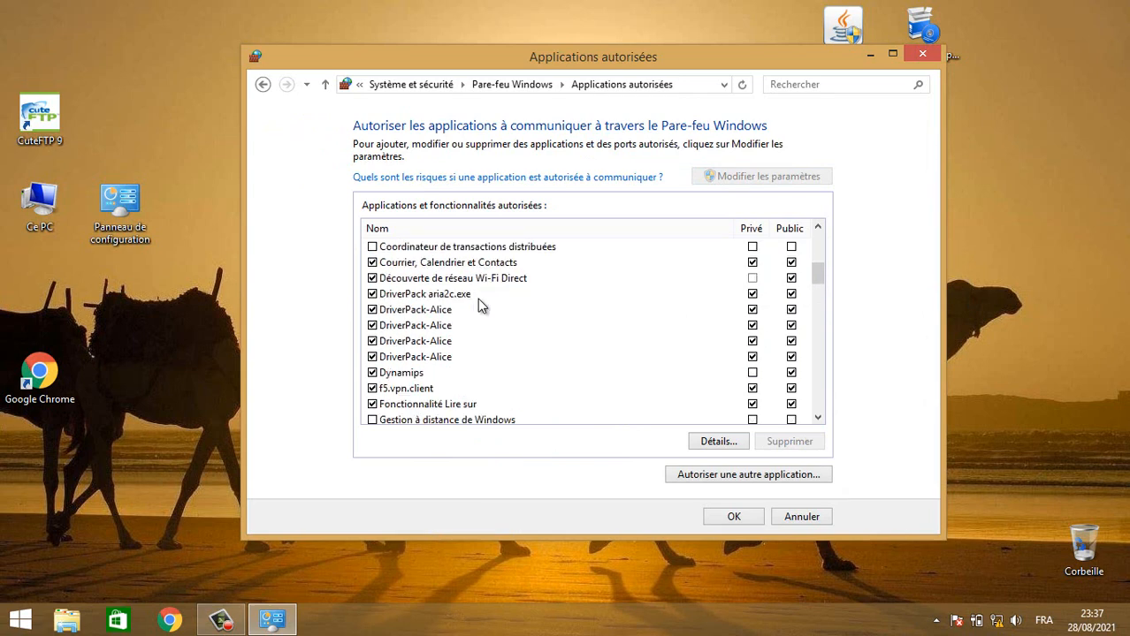
scroll(480, 305, down, 2)
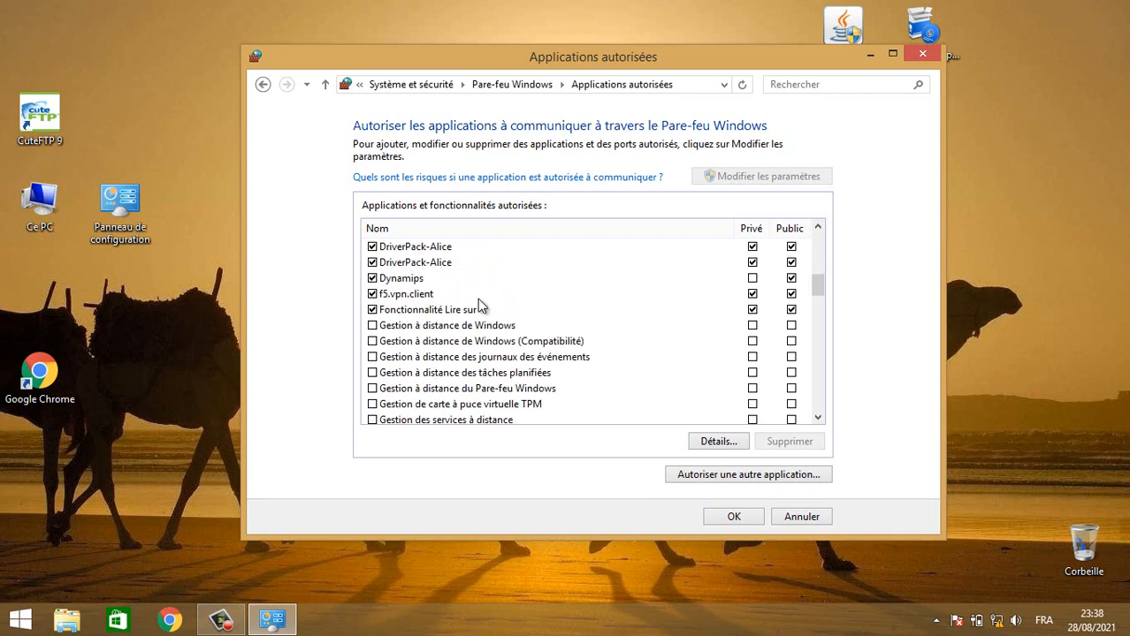
key(Home)
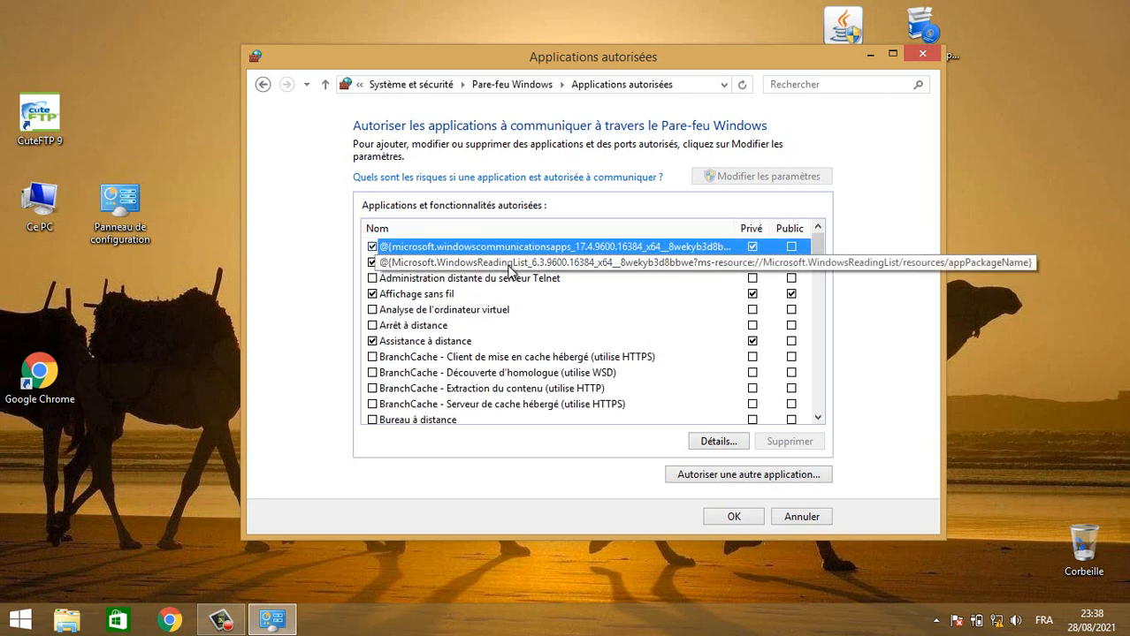
scroll(510, 298, down, 1)
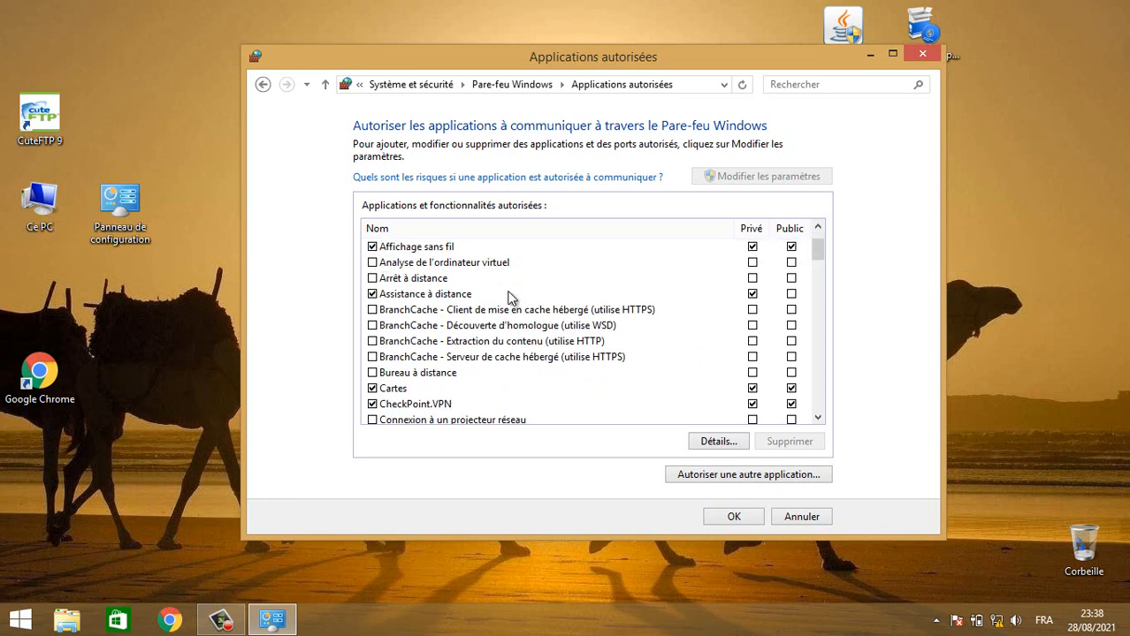
scroll(518, 314, down, 4)
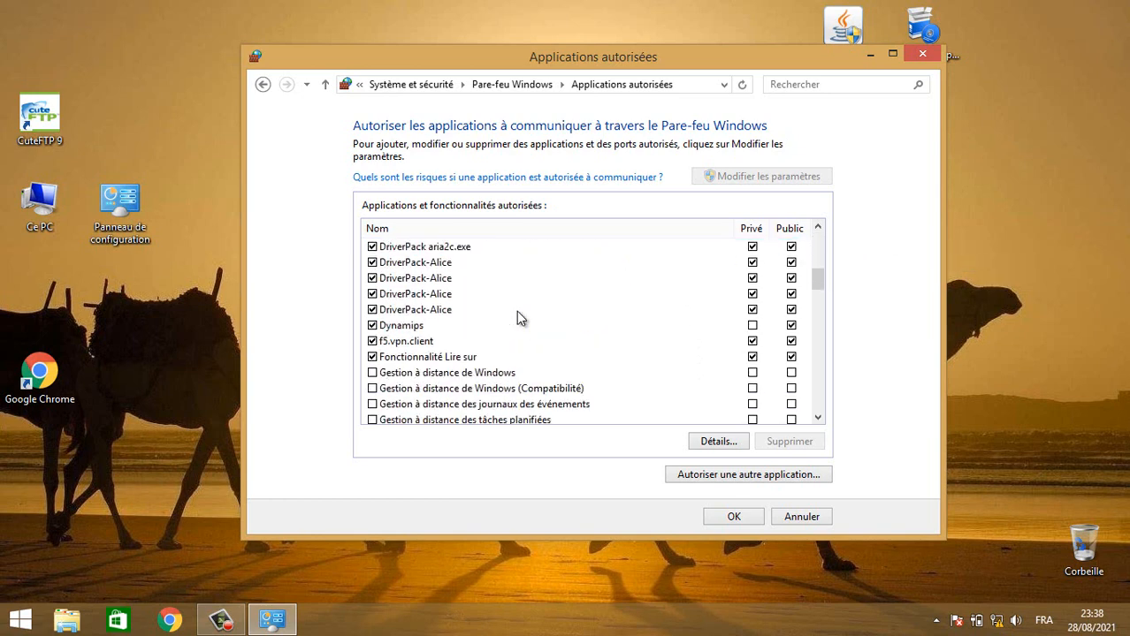
click(517, 311)
key(j)
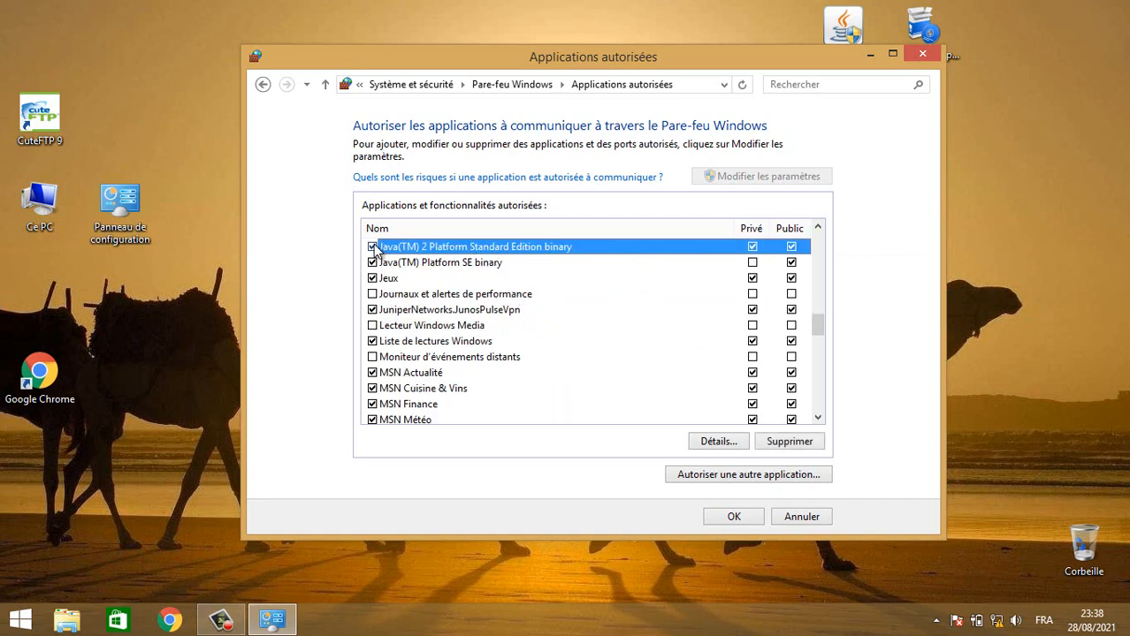
click(790, 248)
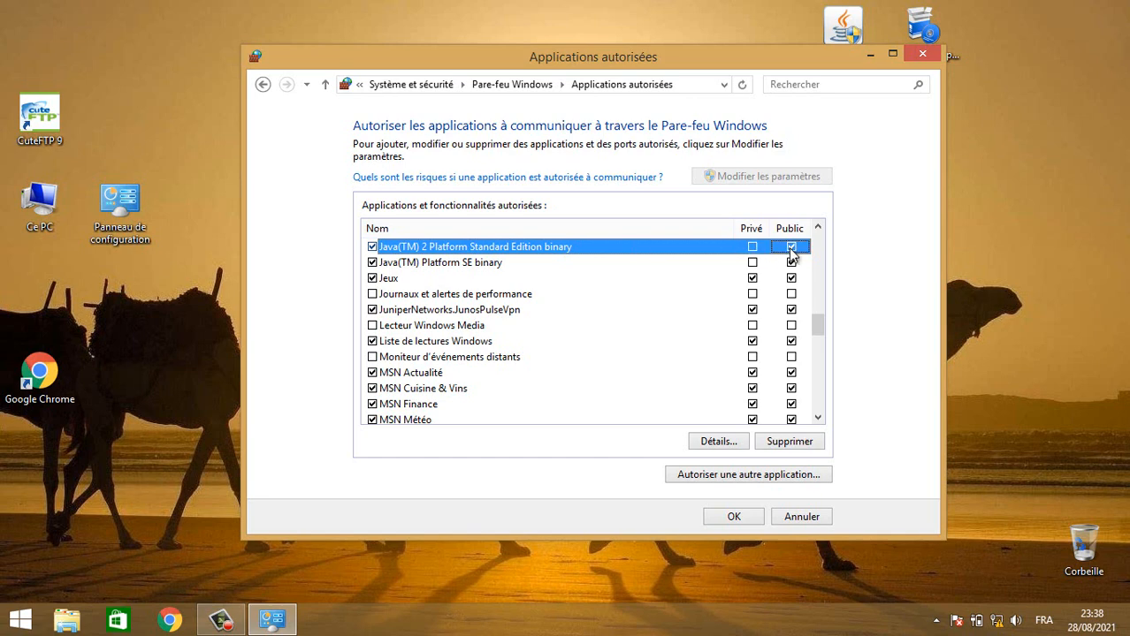
click(373, 263)
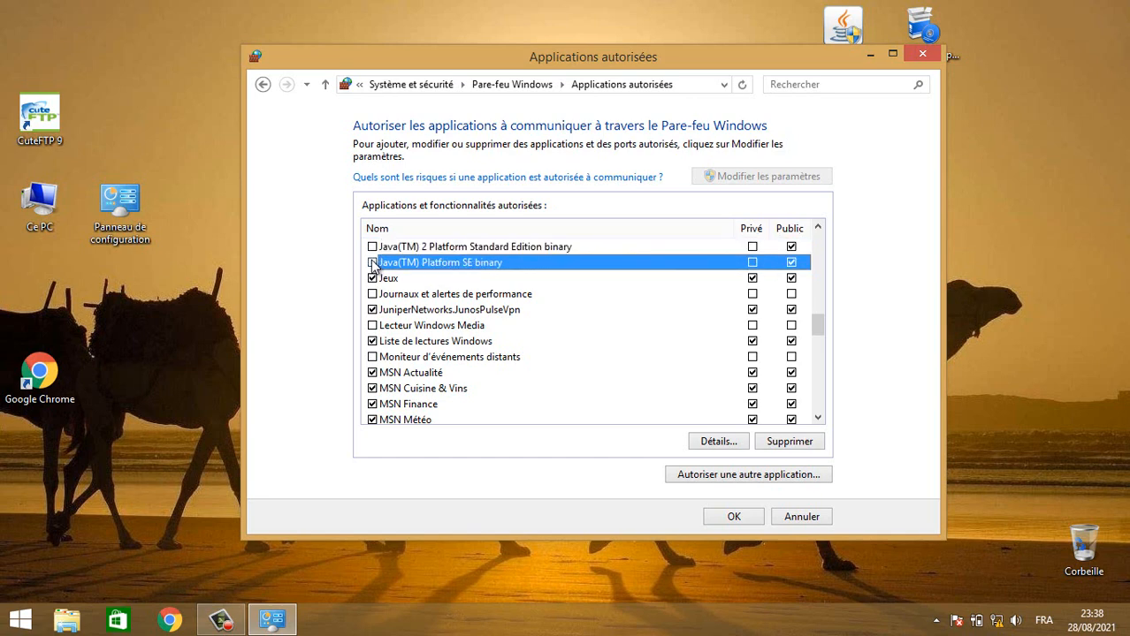
click(792, 249)
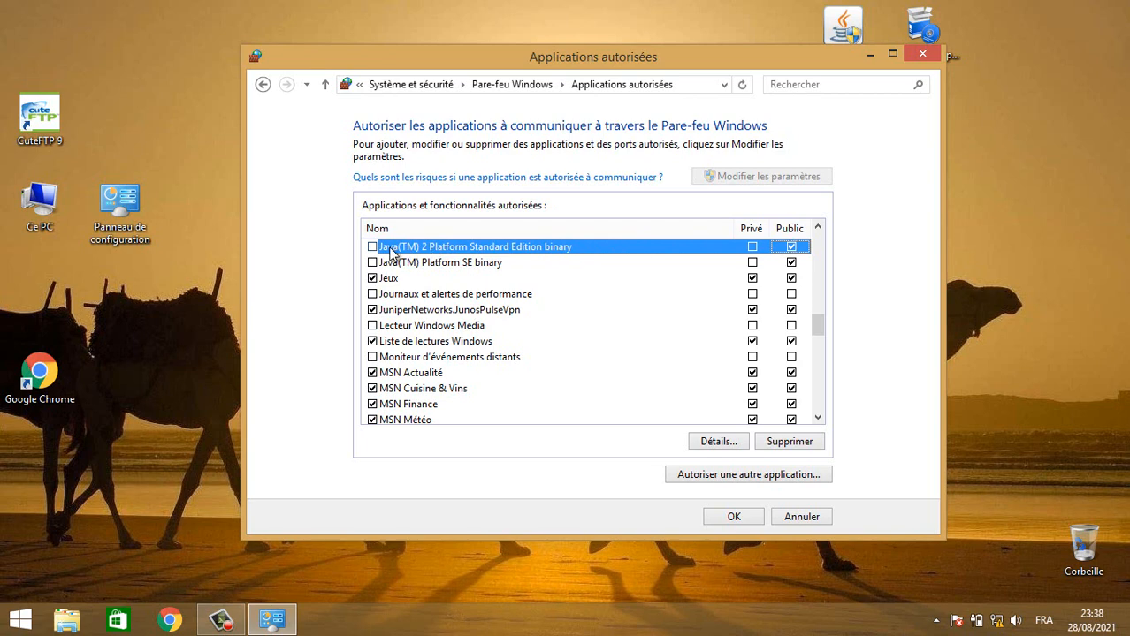
click(733, 518)
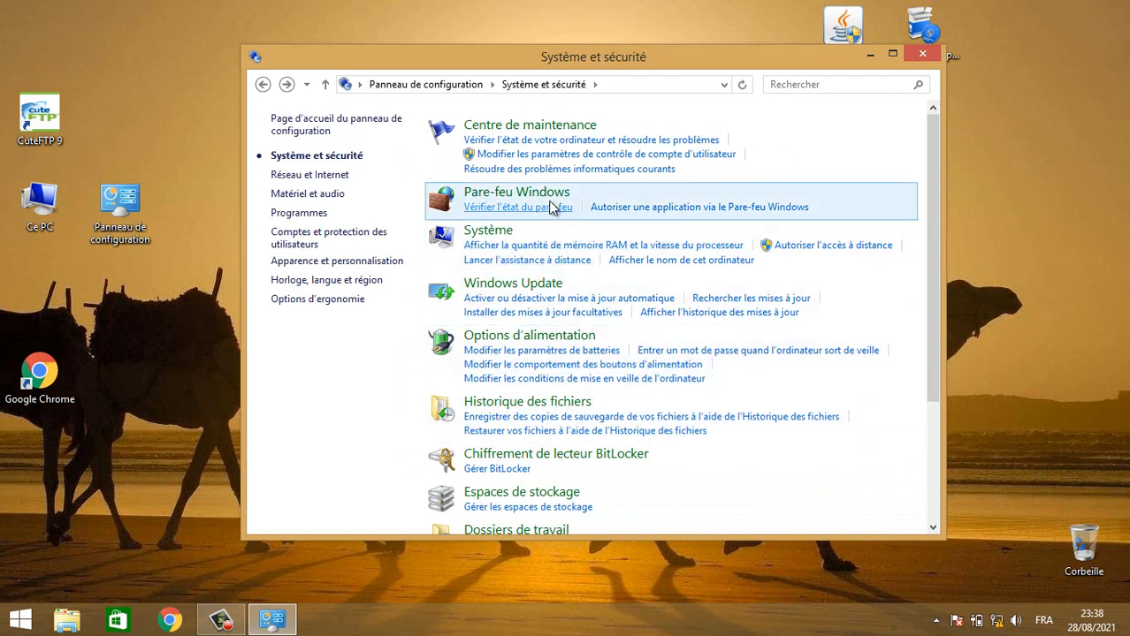
Open the firewall's advanced settings and look through the outbound traffic rules for Java entries.
click(544, 194)
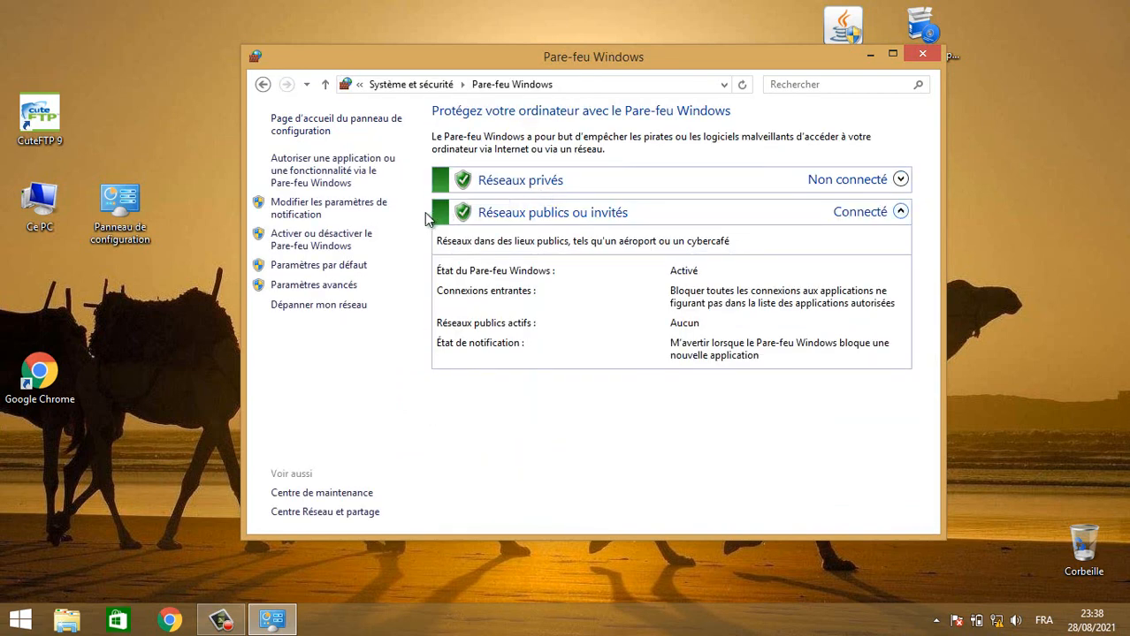
click(322, 285)
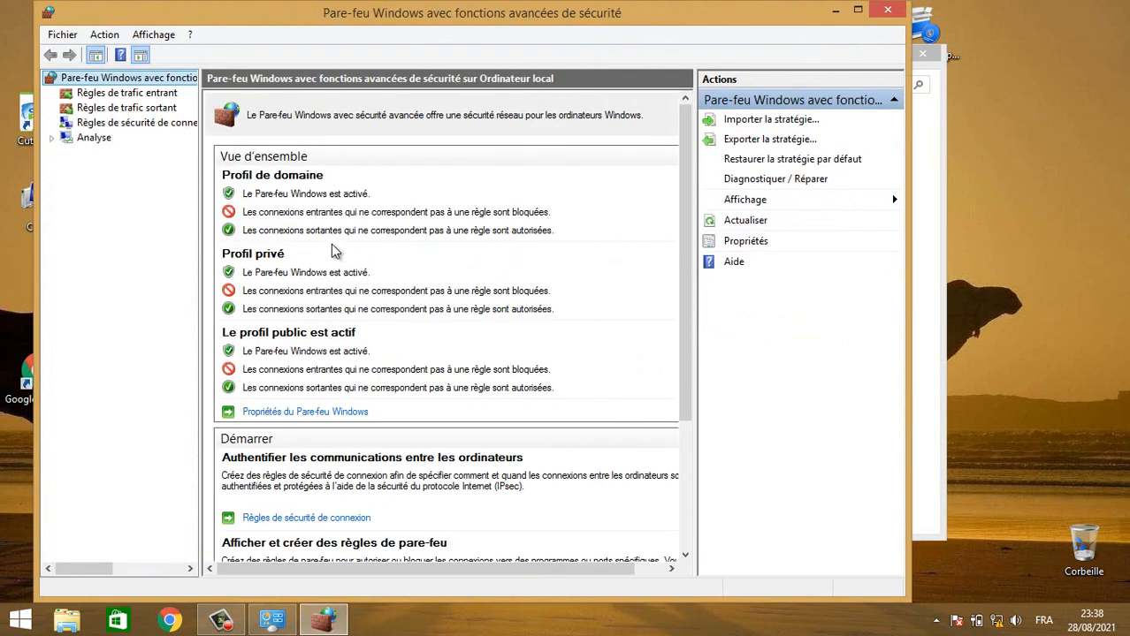
click(141, 107)
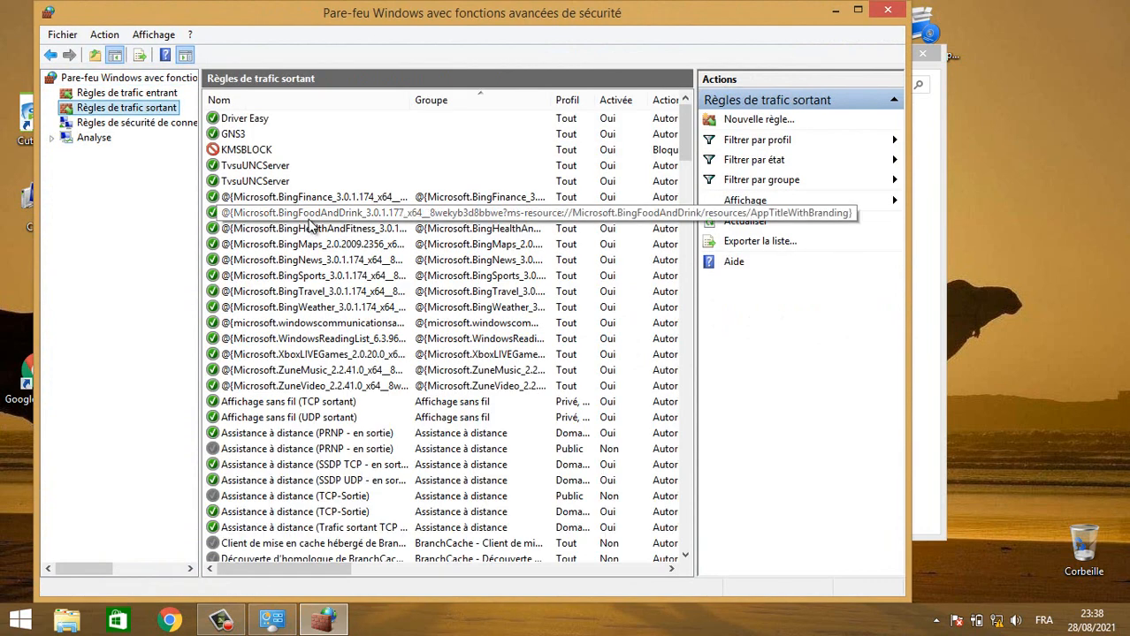
click(315, 228)
scroll(343, 292, down, 1)
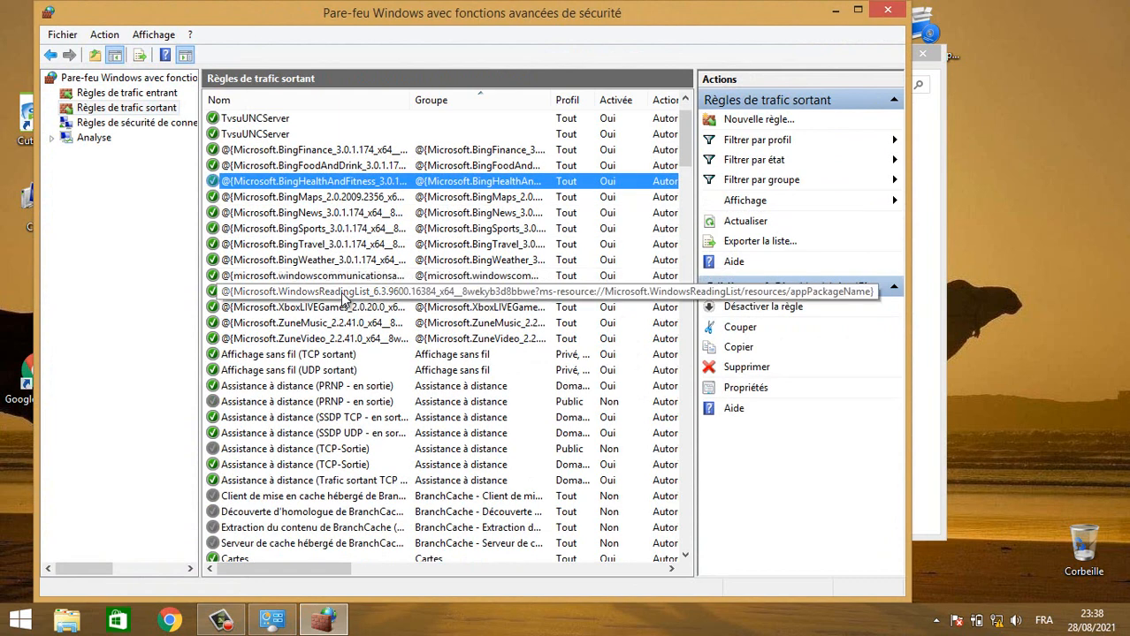
key(j)
key(Down)
key(Down)
key(Down)
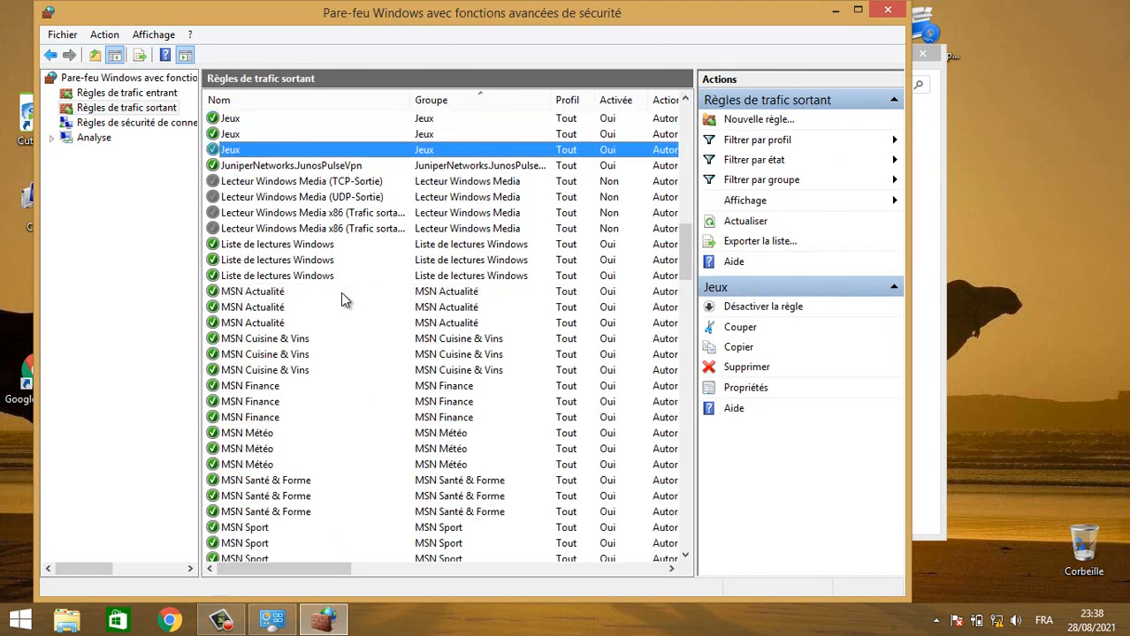
key(j)
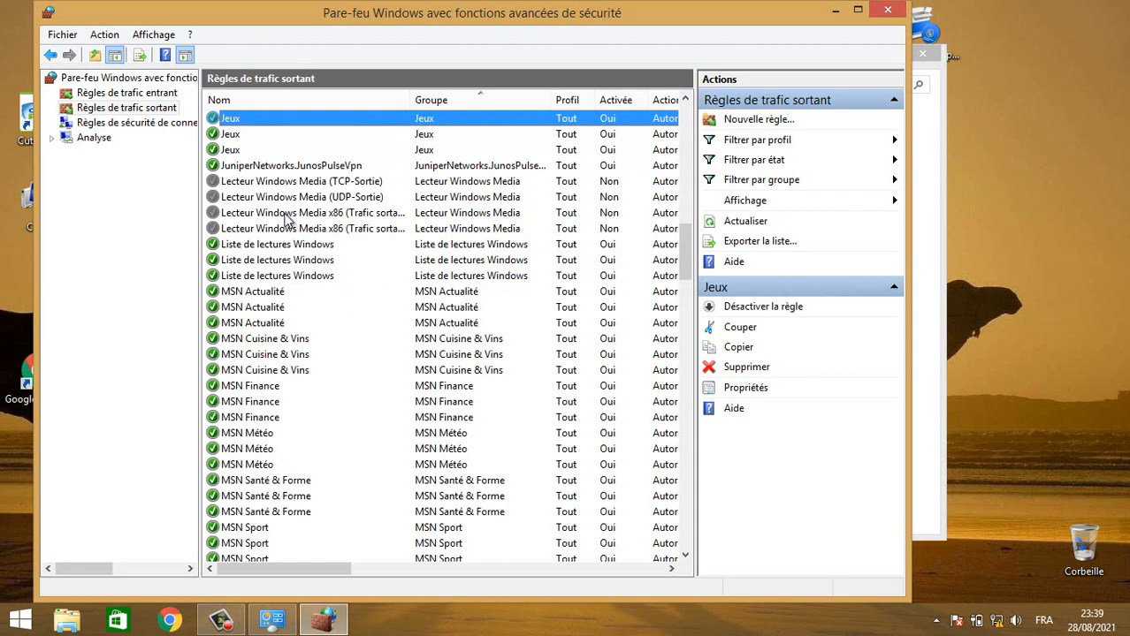
Start a new inbound traffic rule of type Programme for a specific program path and open the file browser for it.
click(147, 95)
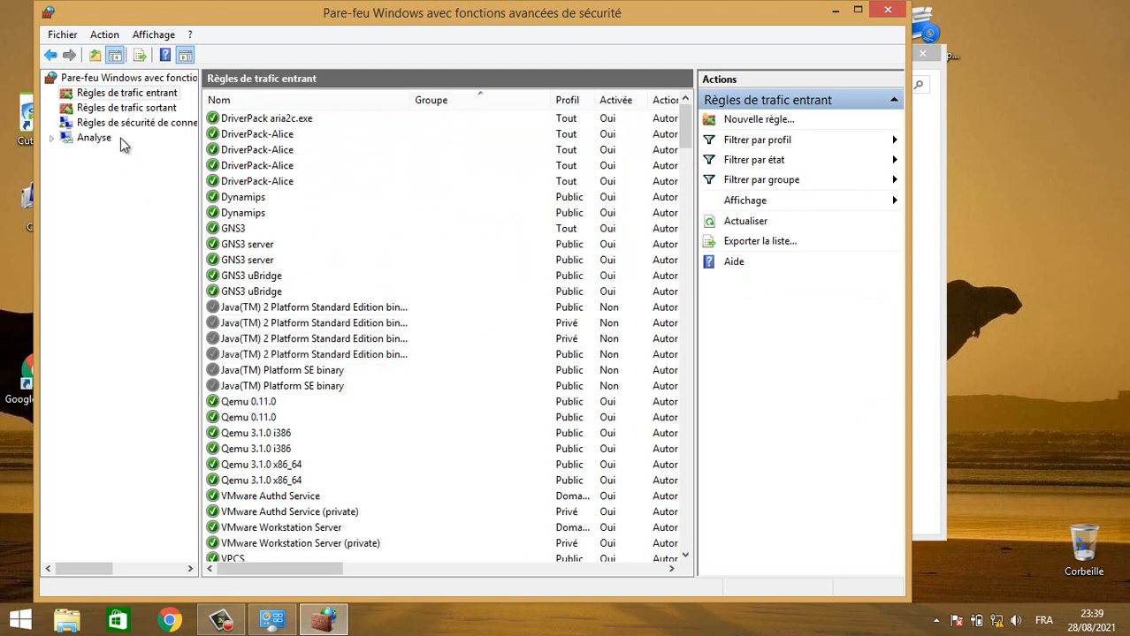
click(758, 121)
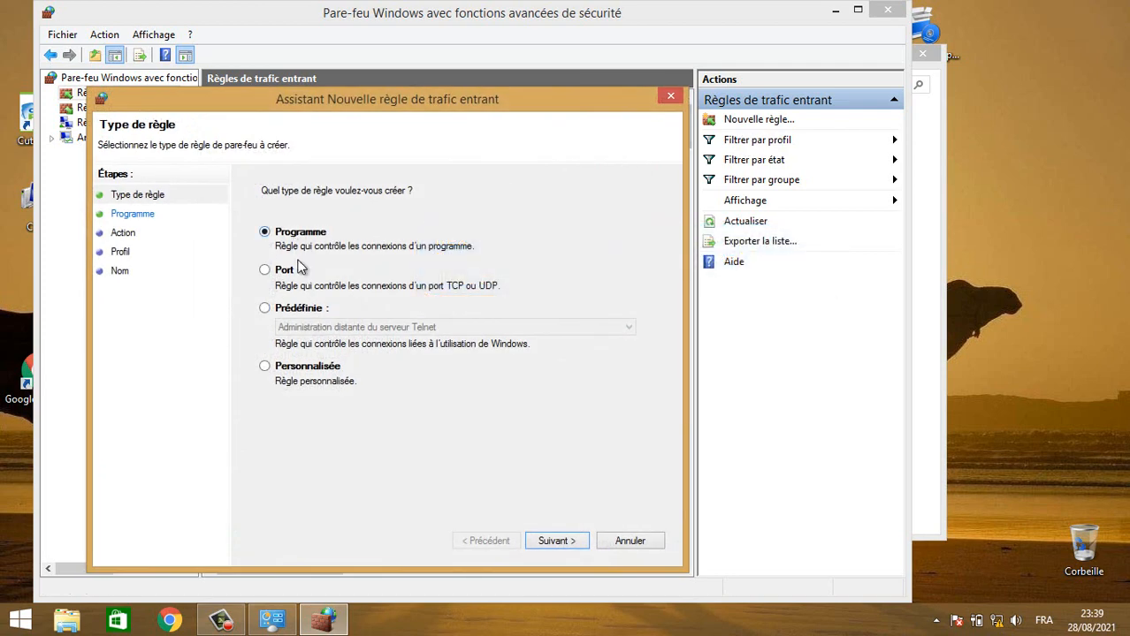
click(557, 541)
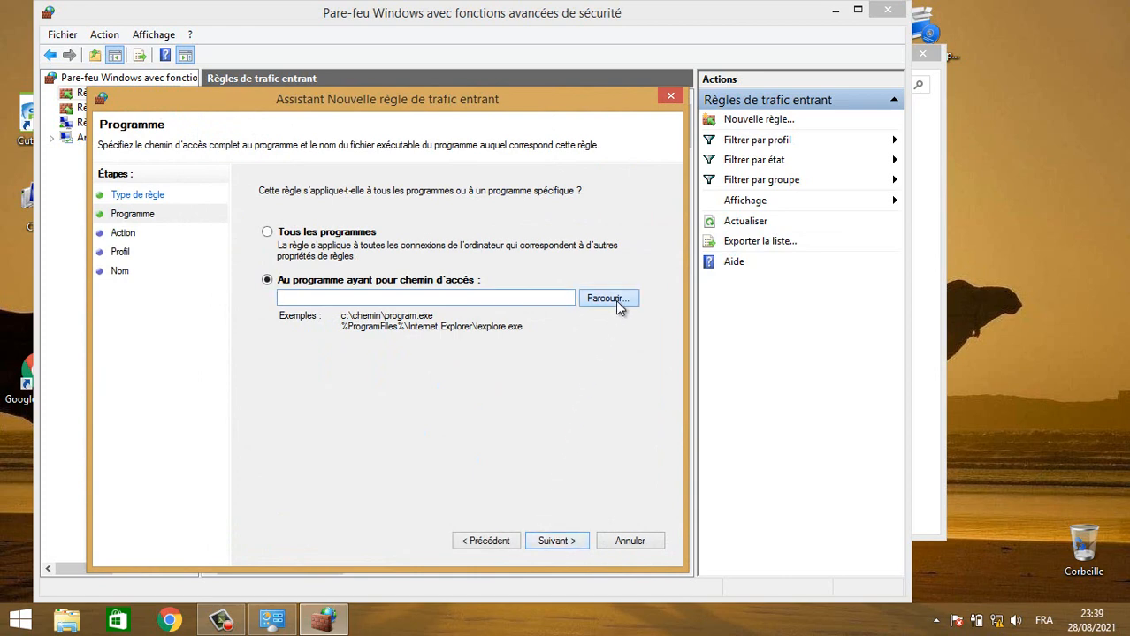
click(608, 299)
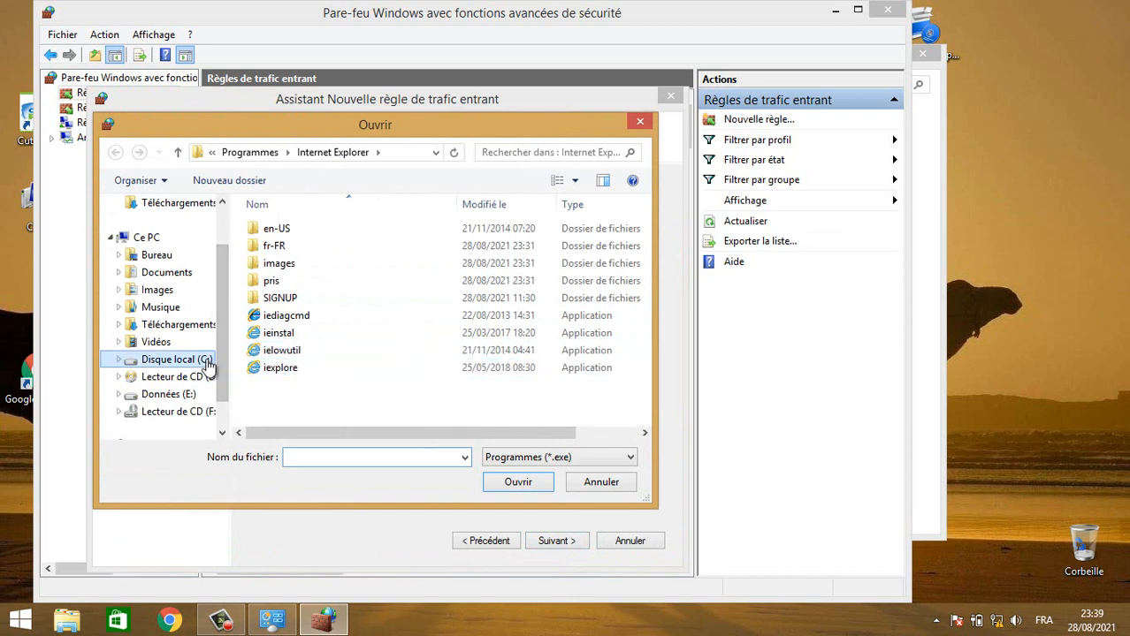
Look through the folders on local disk C:, including the Utilisateurs folder, for the program to select.
click(177, 360)
click(290, 367)
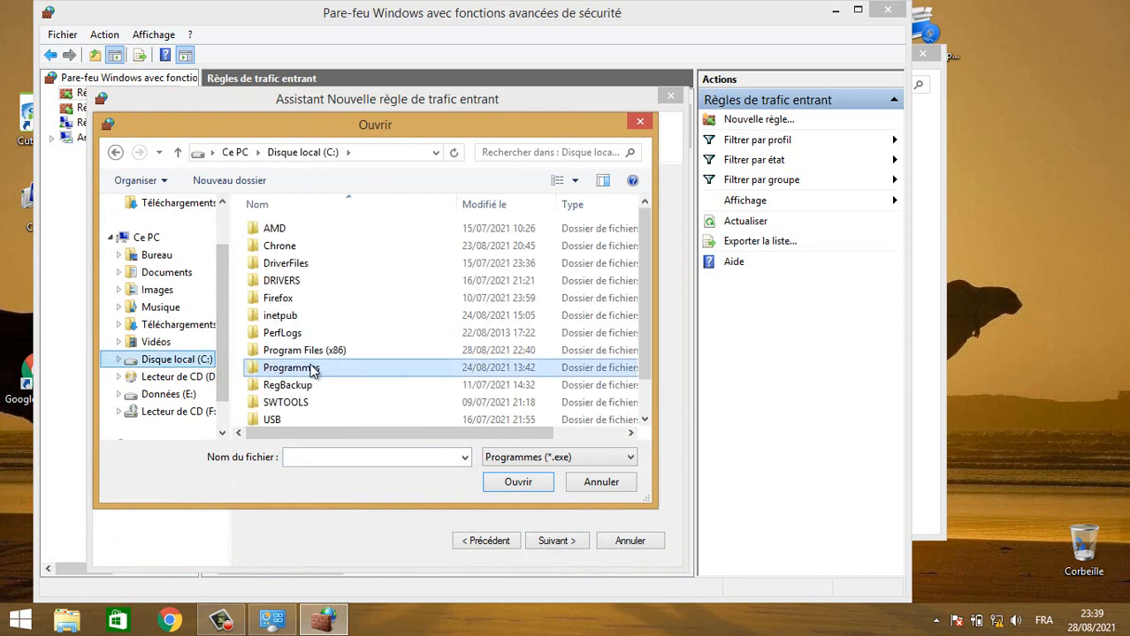
click(335, 386)
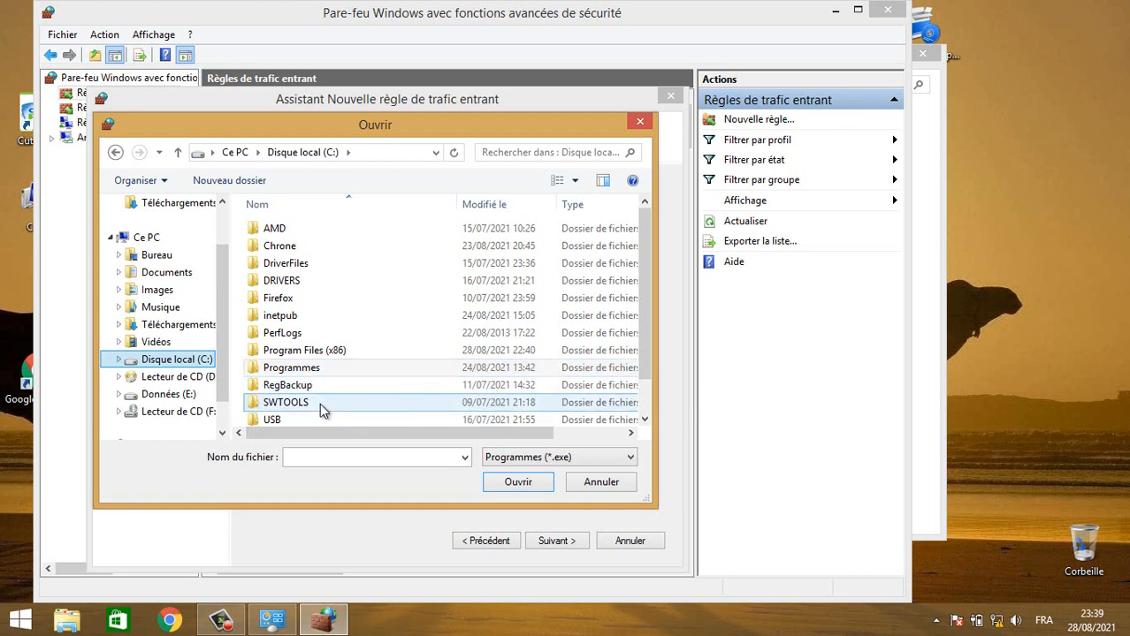
click(321, 409)
click(316, 383)
click(311, 368)
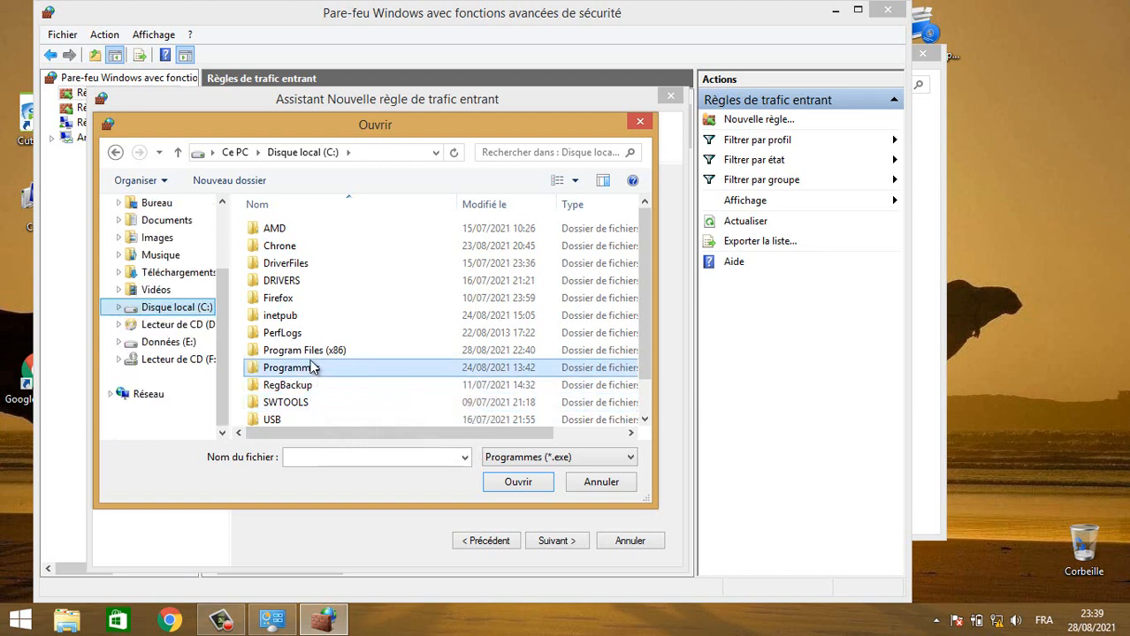
click(312, 352)
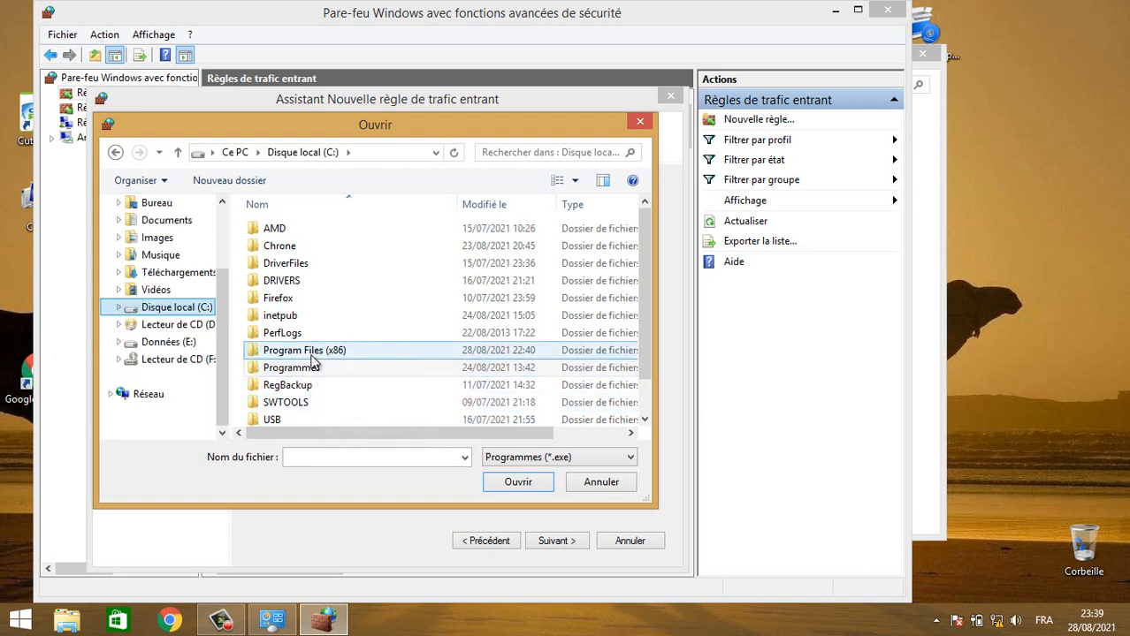
click(323, 374)
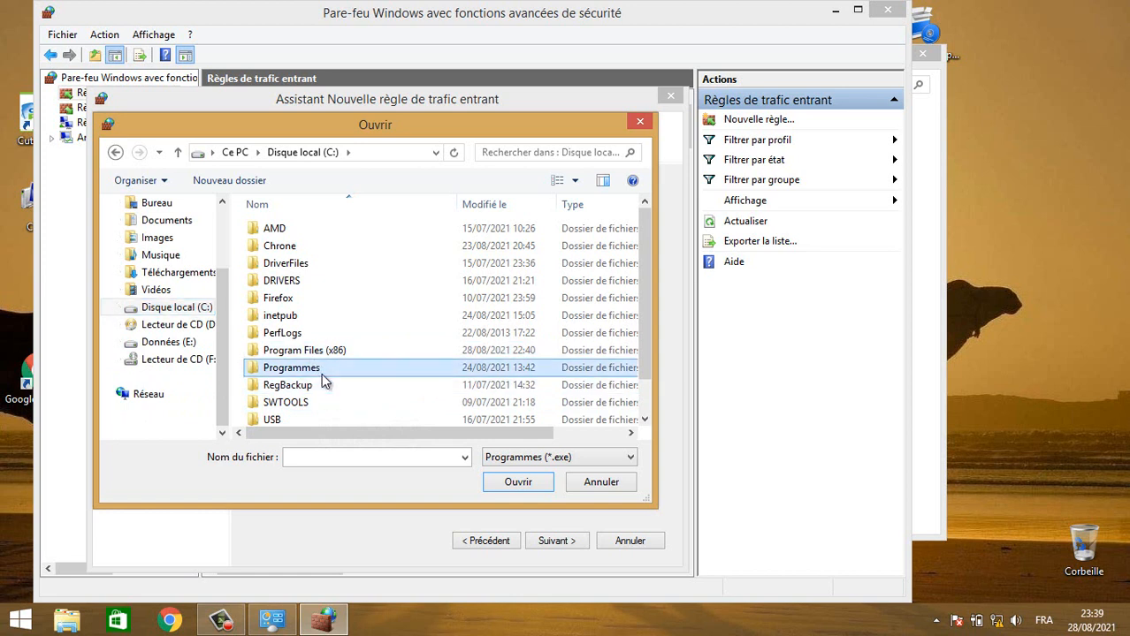
scroll(322, 376, down, 1)
click(321, 378)
double_click(287, 399)
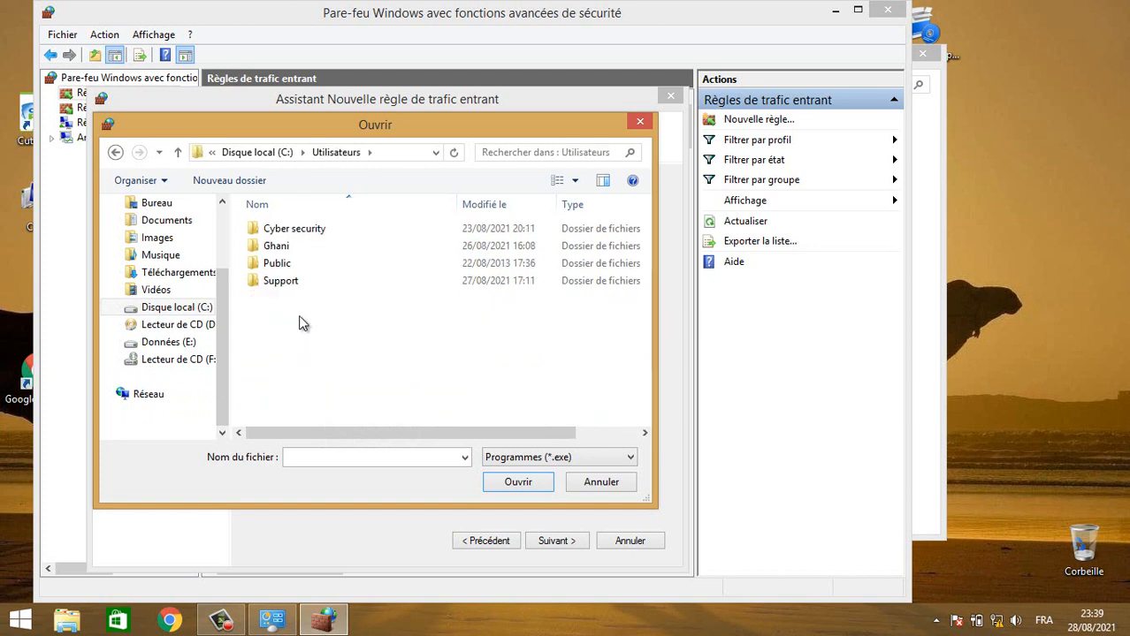
click(115, 152)
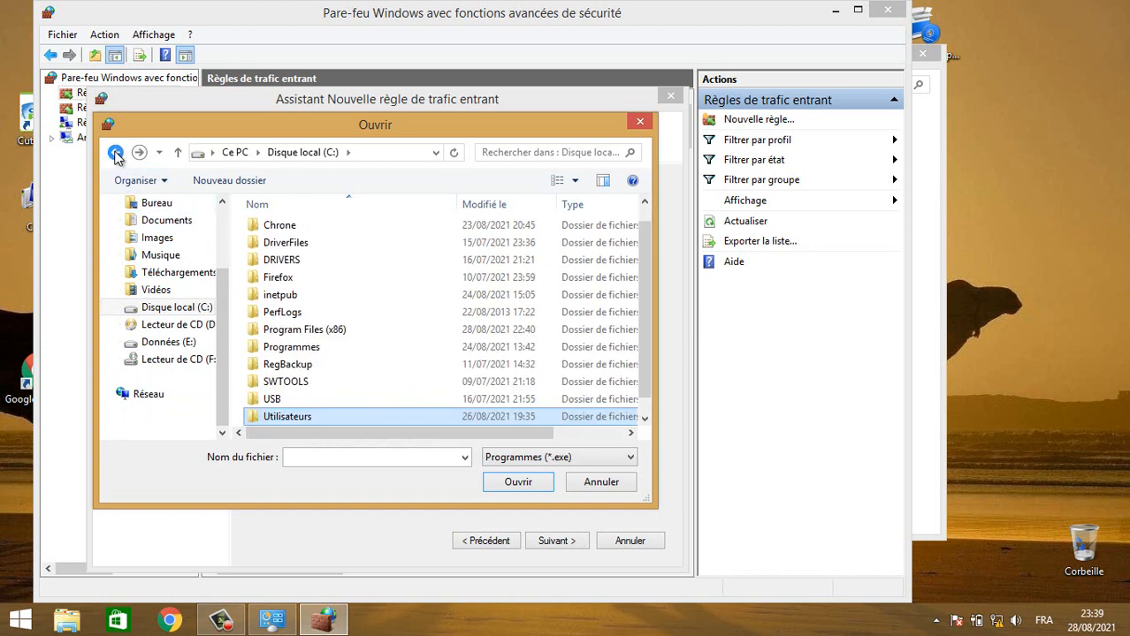
Choose iexplore from the Programmes\Internet Explorer folder on drive C: as the program the rule applies to.
scroll(346, 374, down, 1)
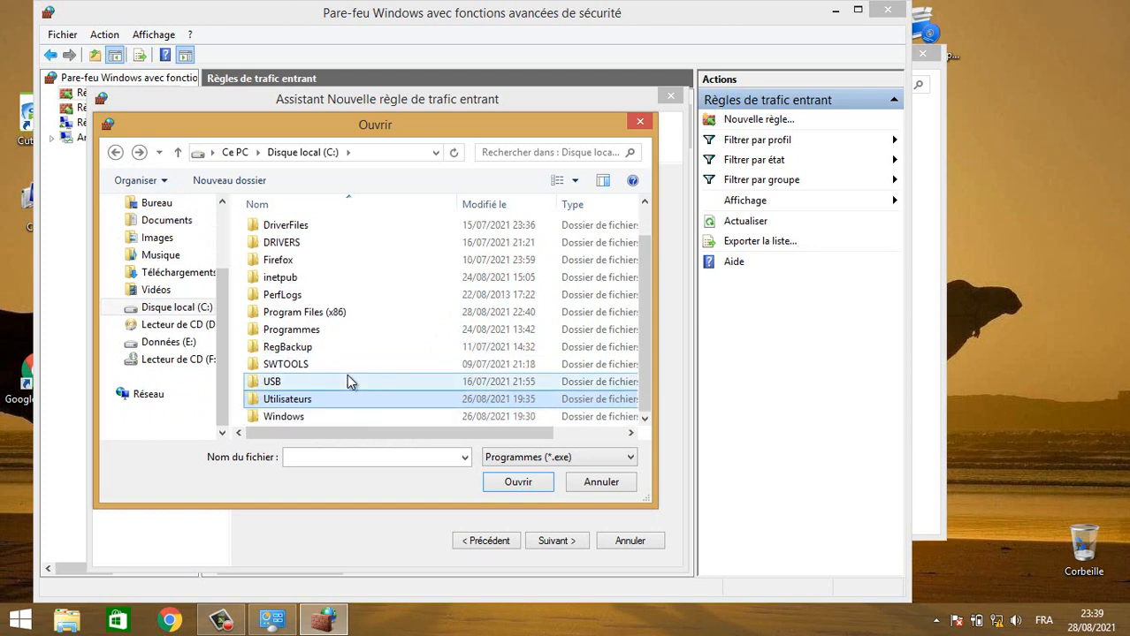
double_click(336, 331)
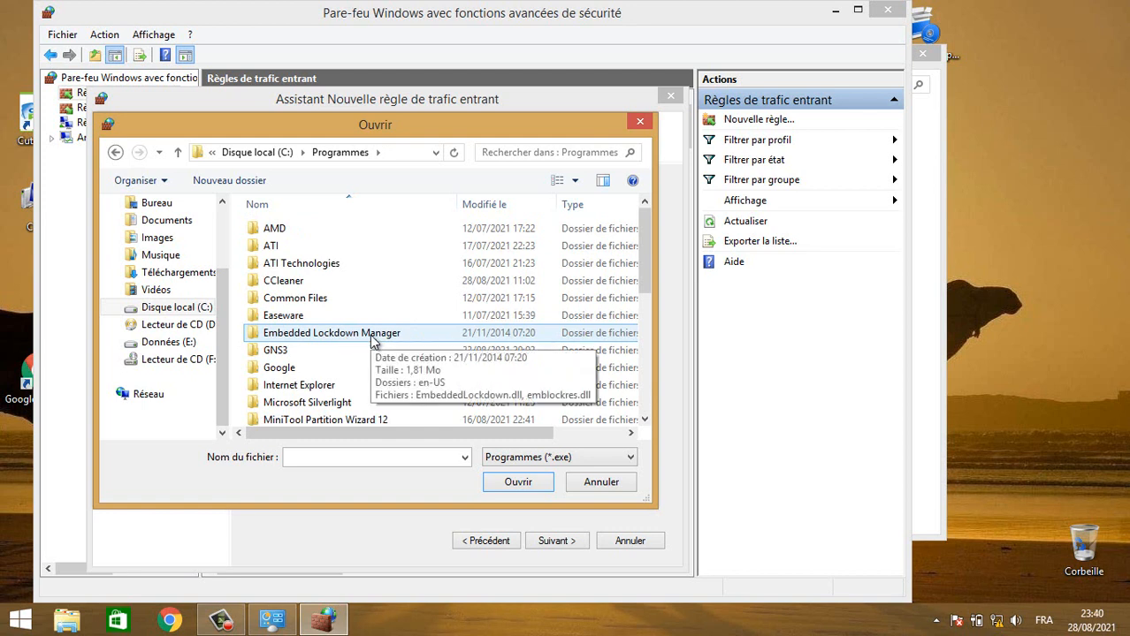
double_click(328, 388)
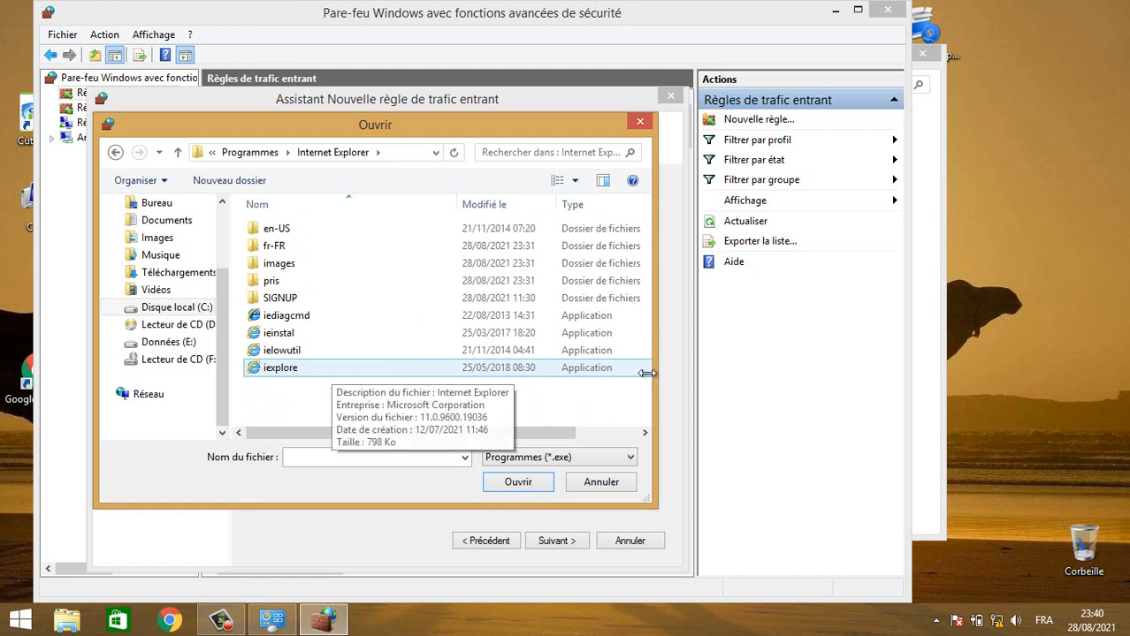
drag(656, 368, 847, 368)
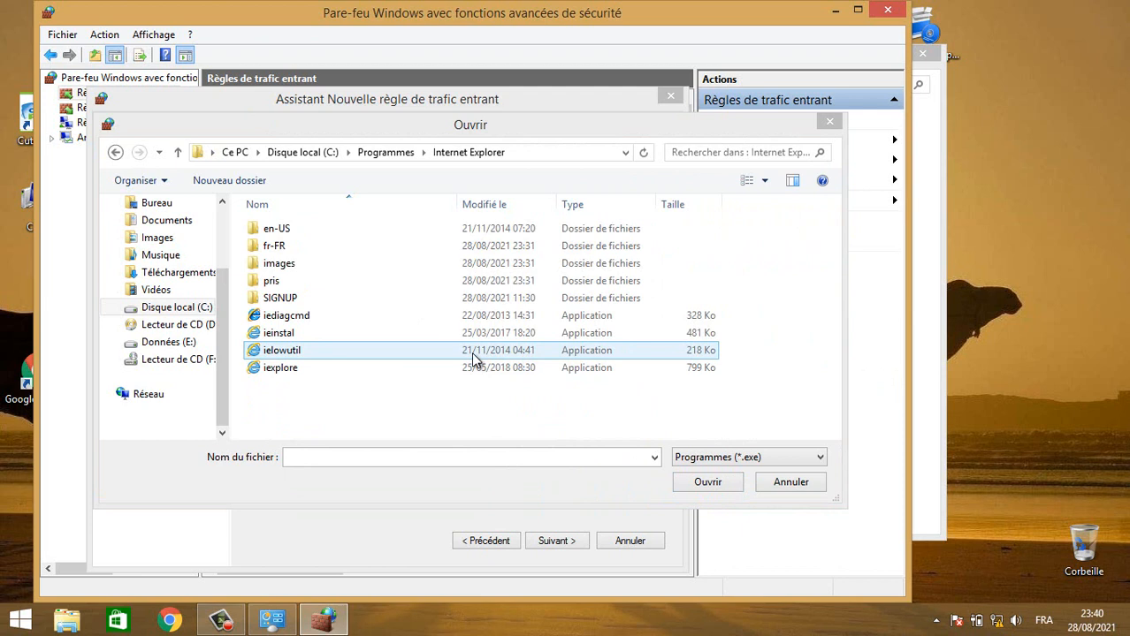
click(345, 374)
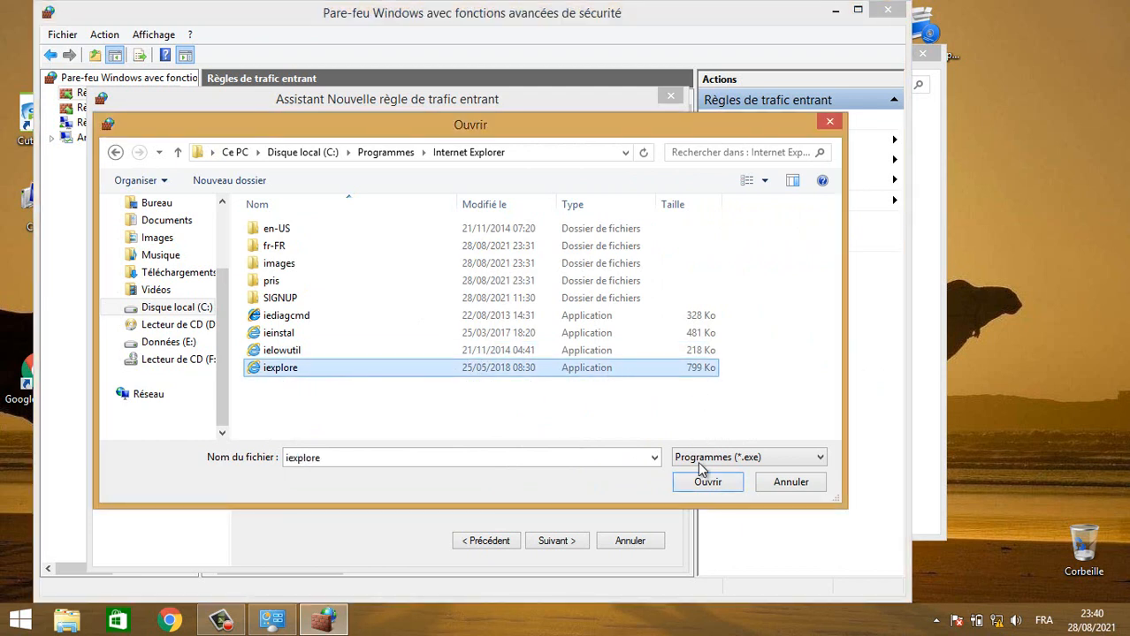
click(708, 485)
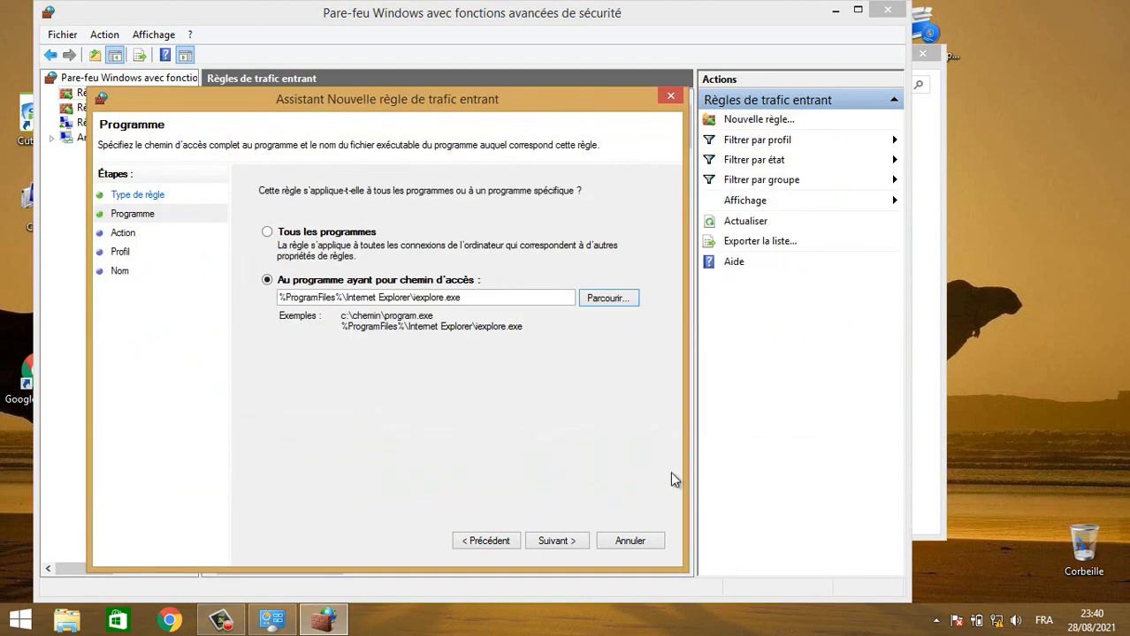
Set the rule to block the connection for the Domaine, Privé and Public profiles, and create it with the name internet.
click(557, 541)
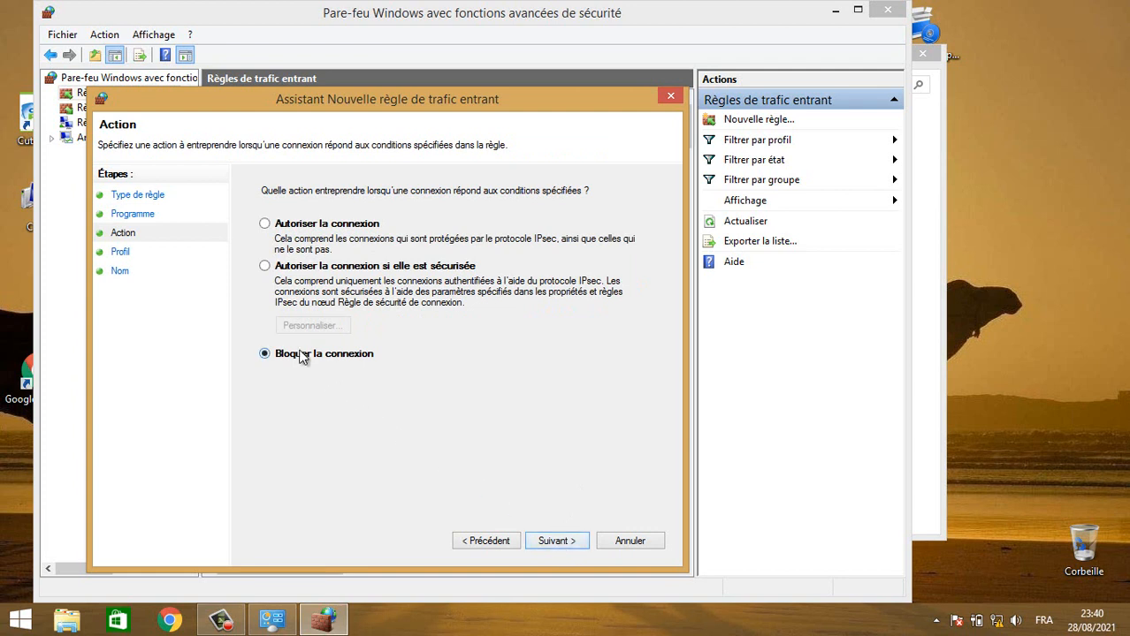
click(560, 542)
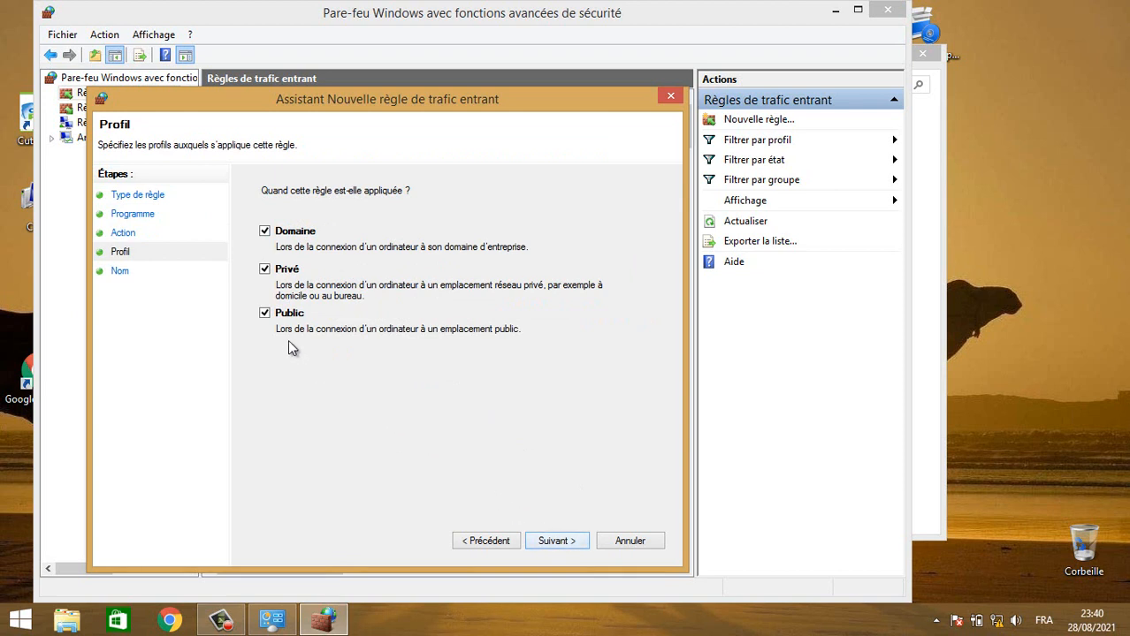
click(562, 542)
text(internet)
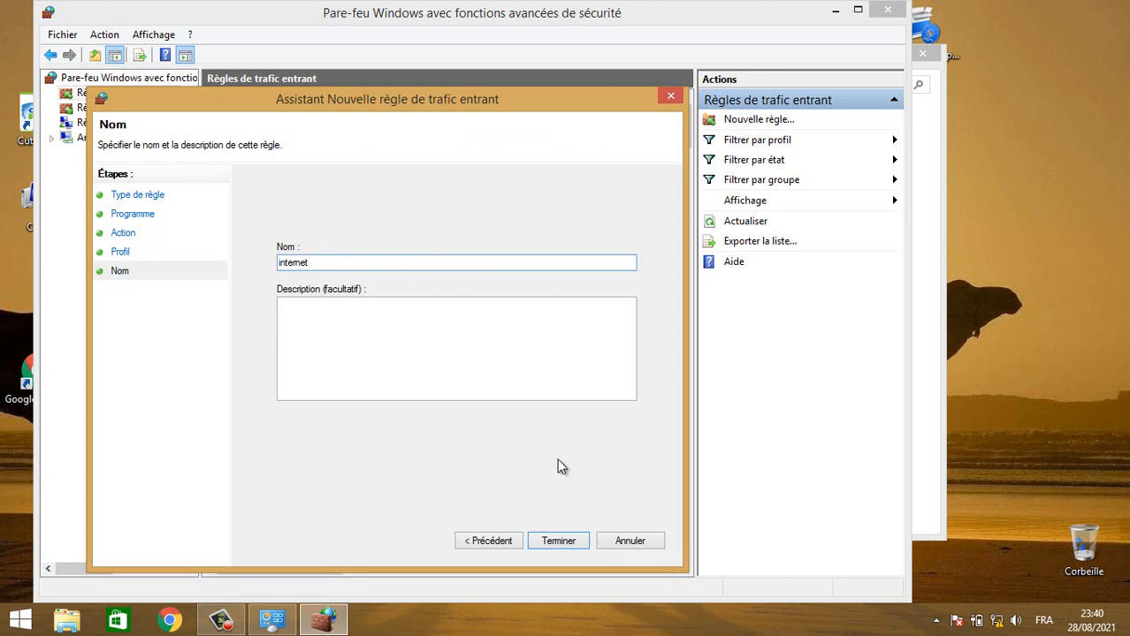
click(567, 541)
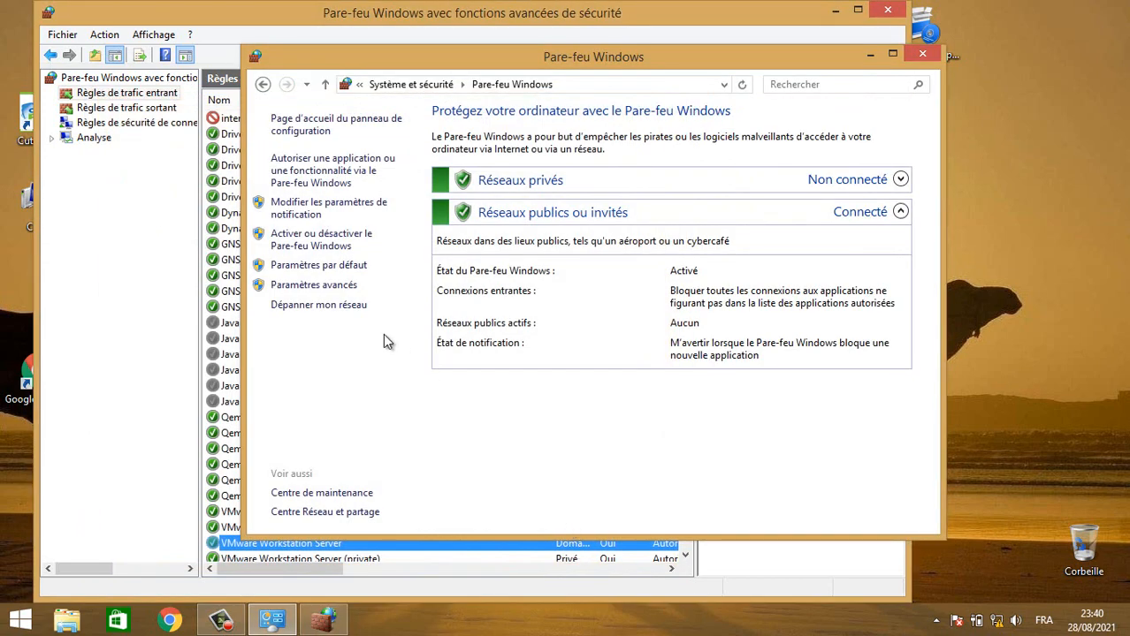
Reopen the firewall's advanced settings, show the inbound traffic rules and start another new rule.
click(321, 287)
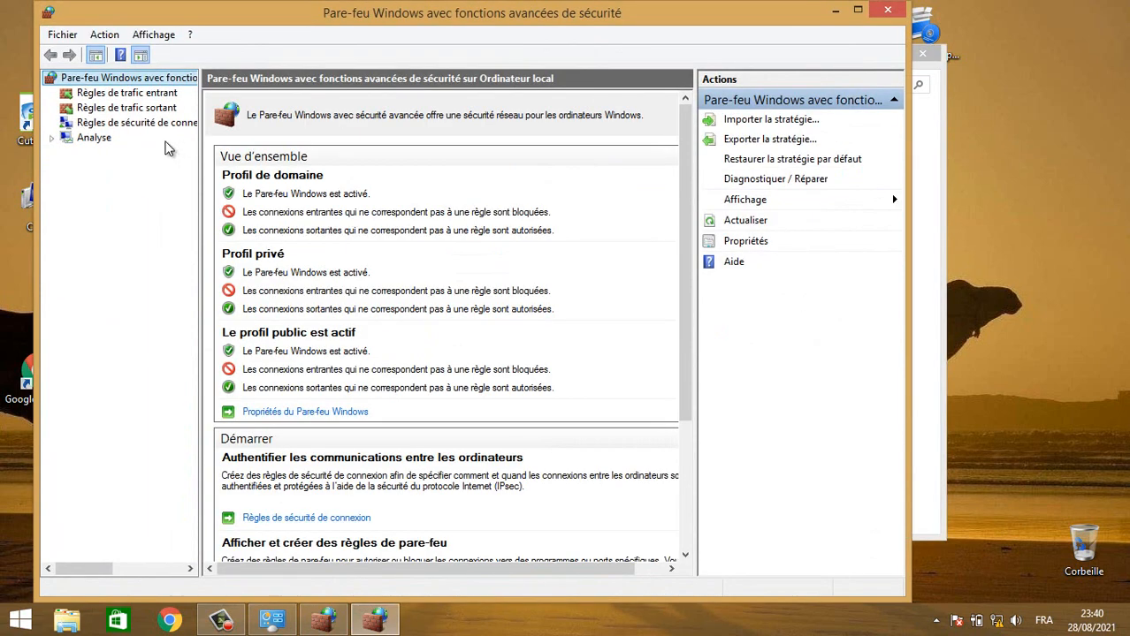
click(152, 99)
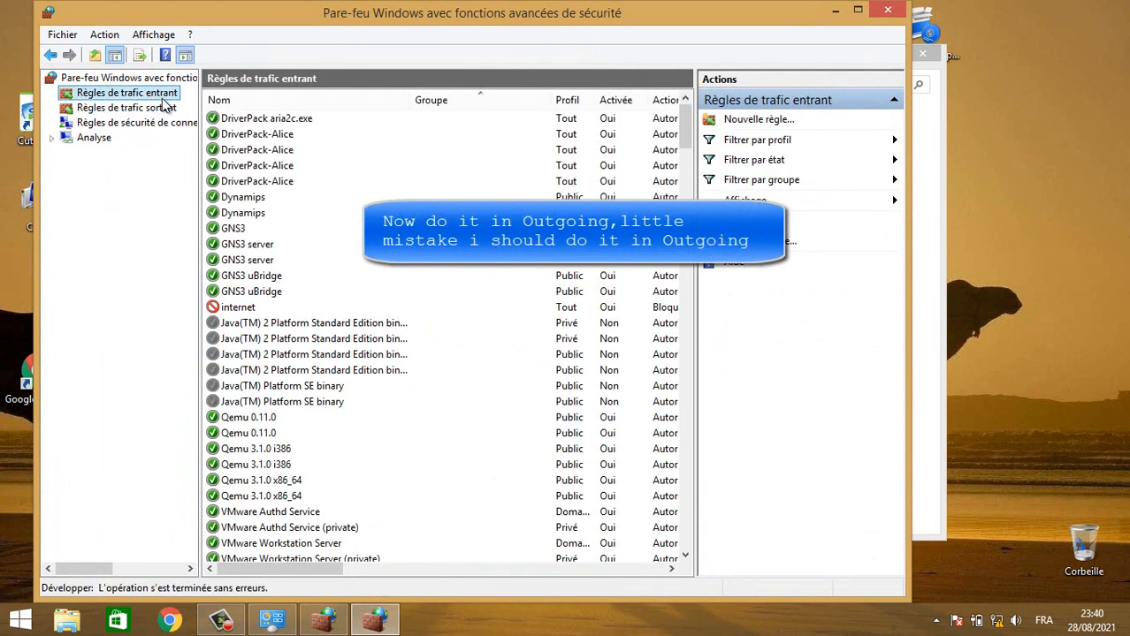
click(754, 124)
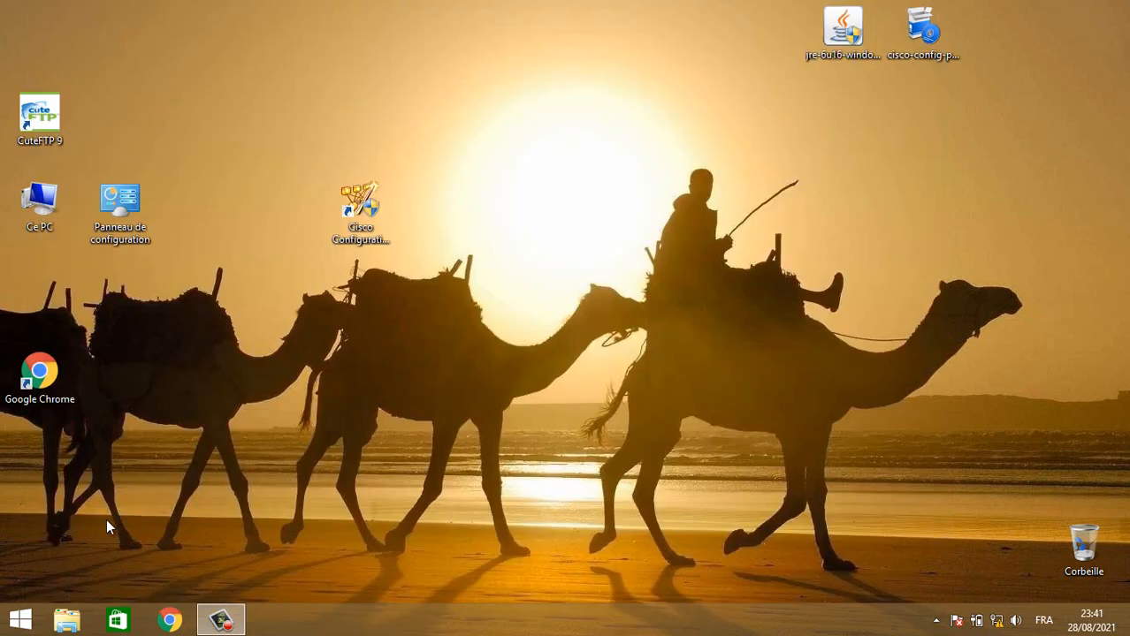
Search for Internet Explorer from the Start screen, pin it to the taskbar and return to the desktop.
click(21, 621)
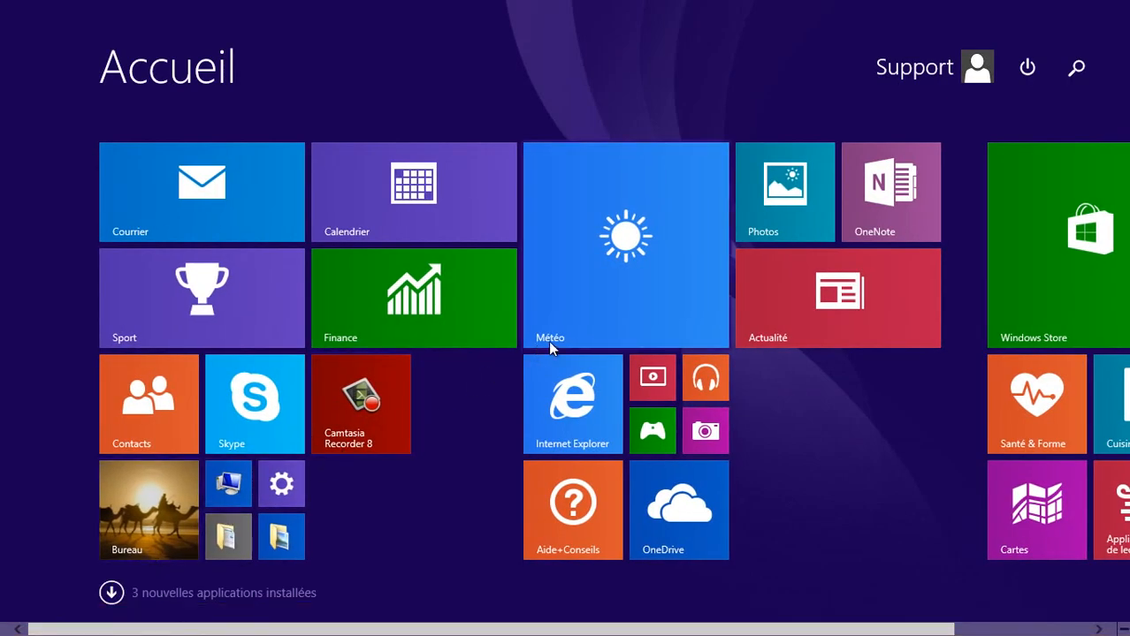
scroll(558, 348, down, 2)
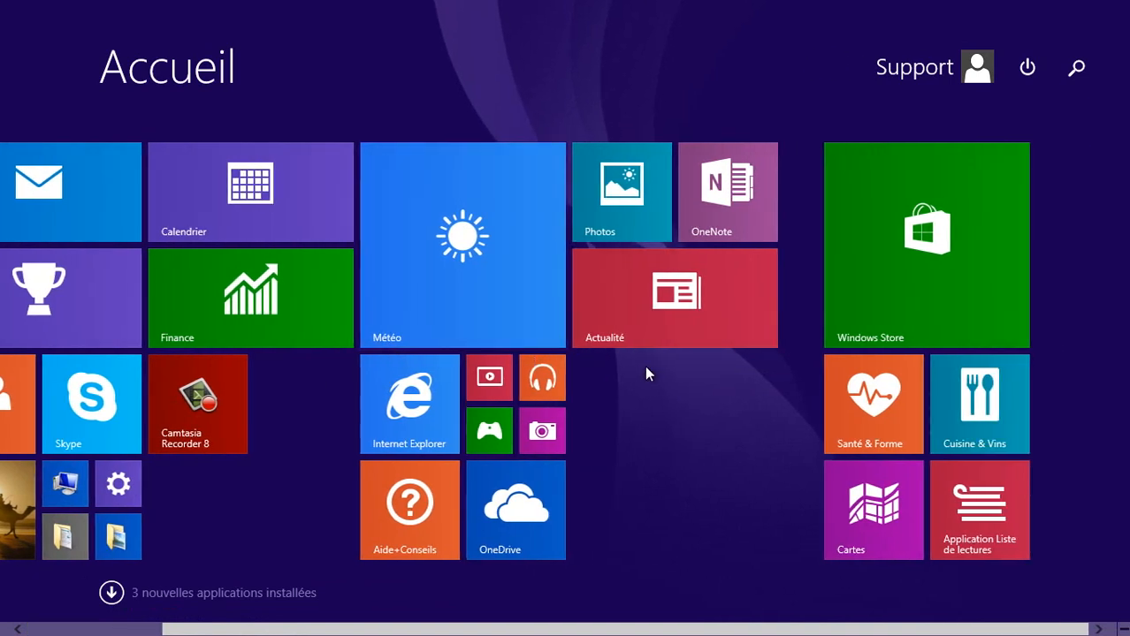
text(internet Explorer)
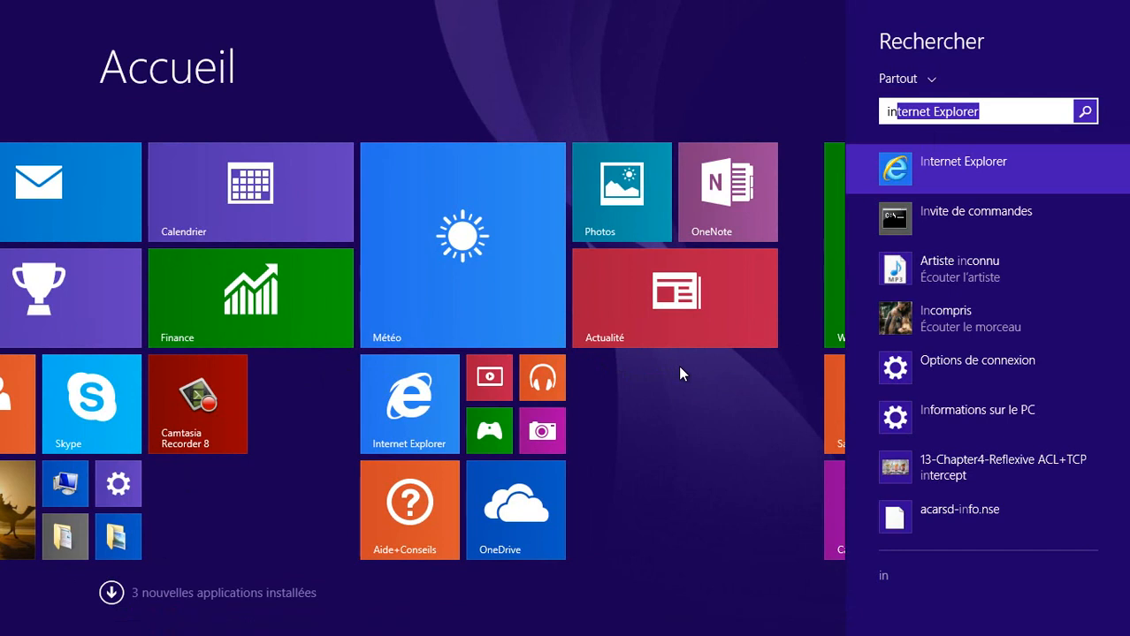
right_click(935, 172)
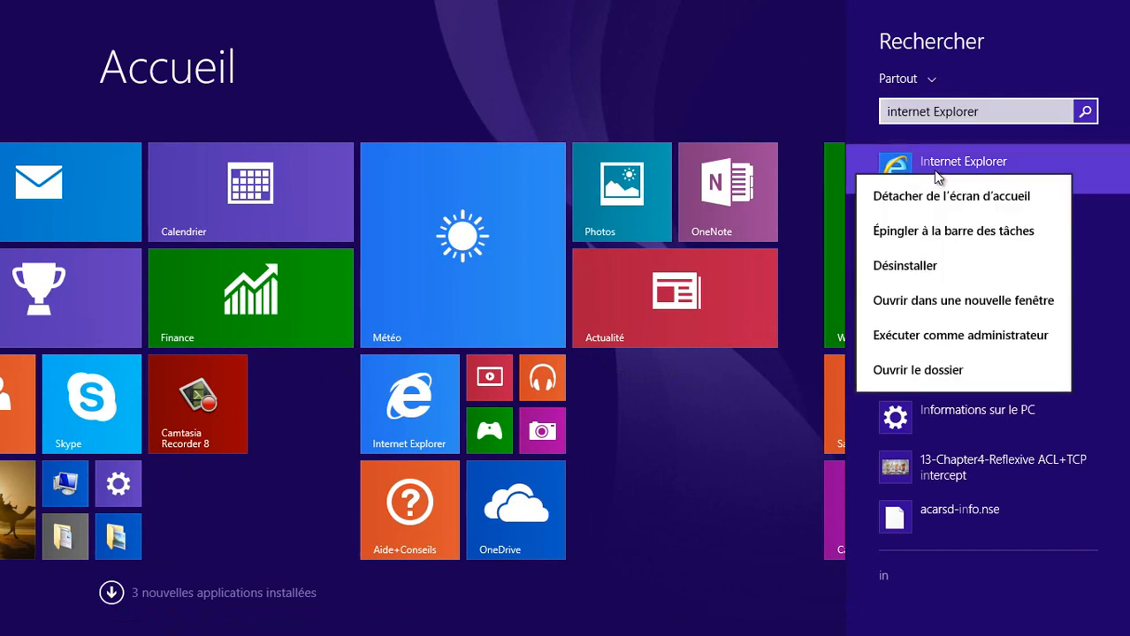
click(930, 234)
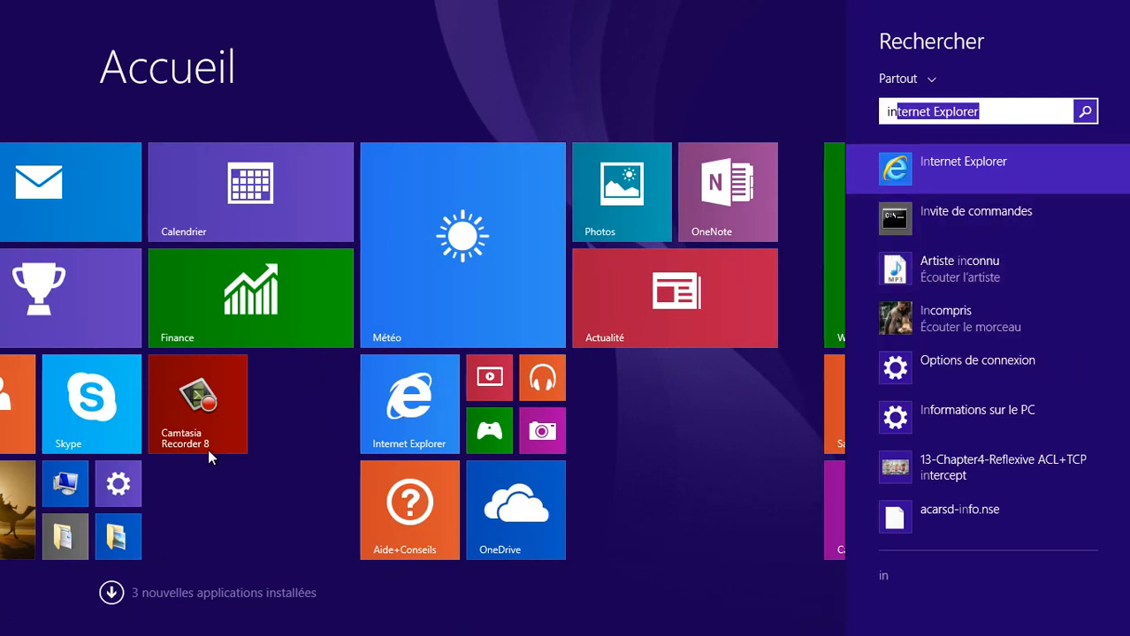
click(14, 496)
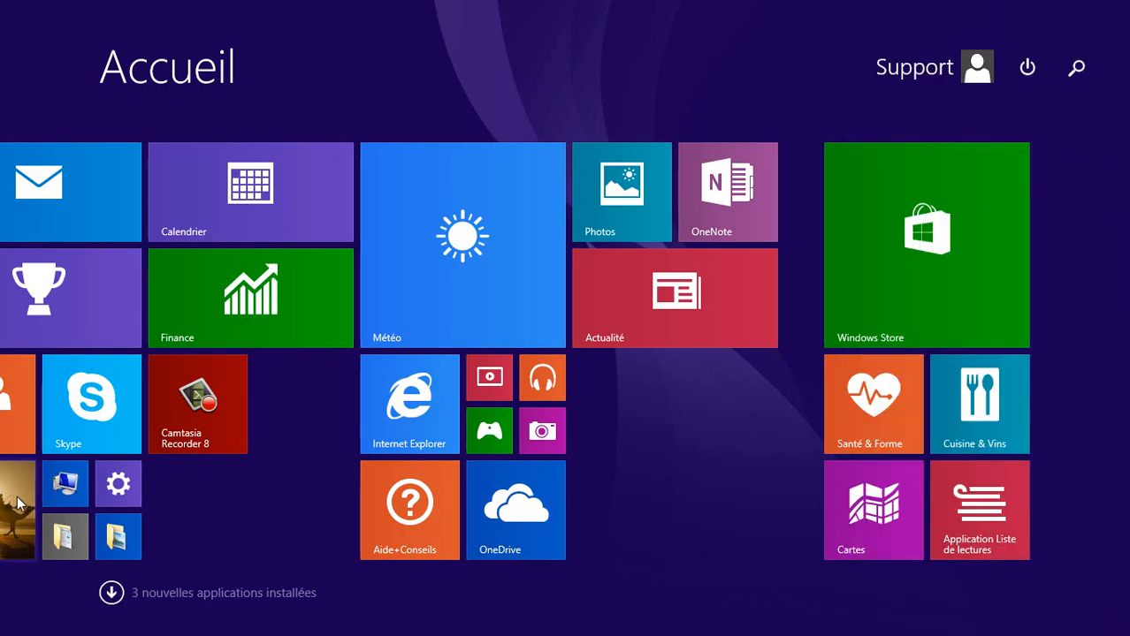
click(15, 500)
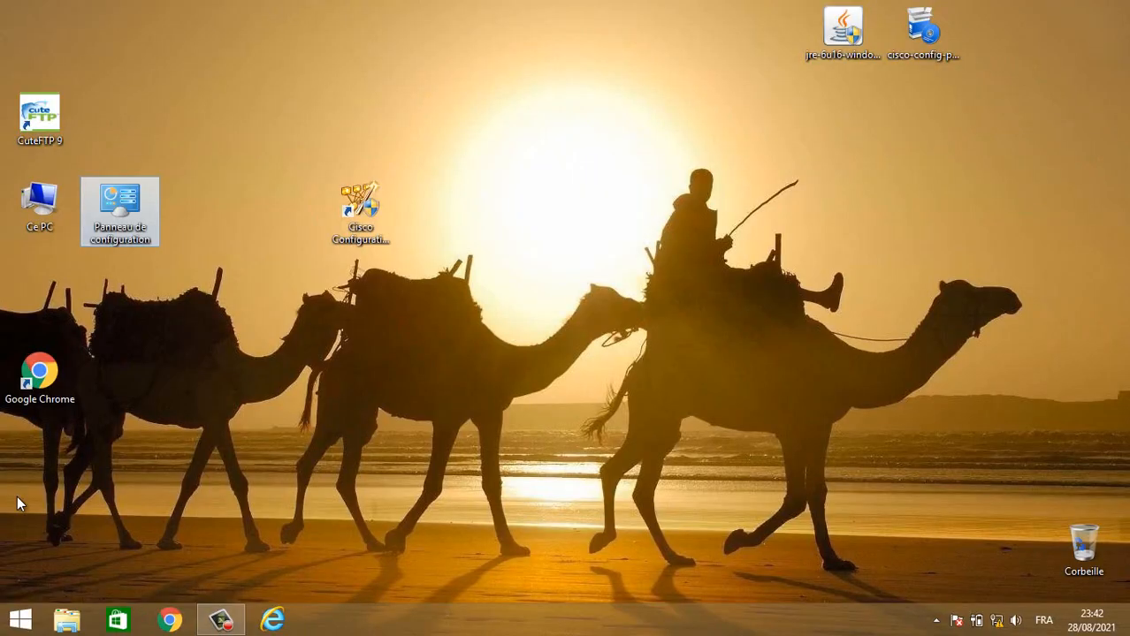
Open Internet Explorer and enable the offered Java(tm) Plug-In 2 SSV Helper add-on.
click(274, 625)
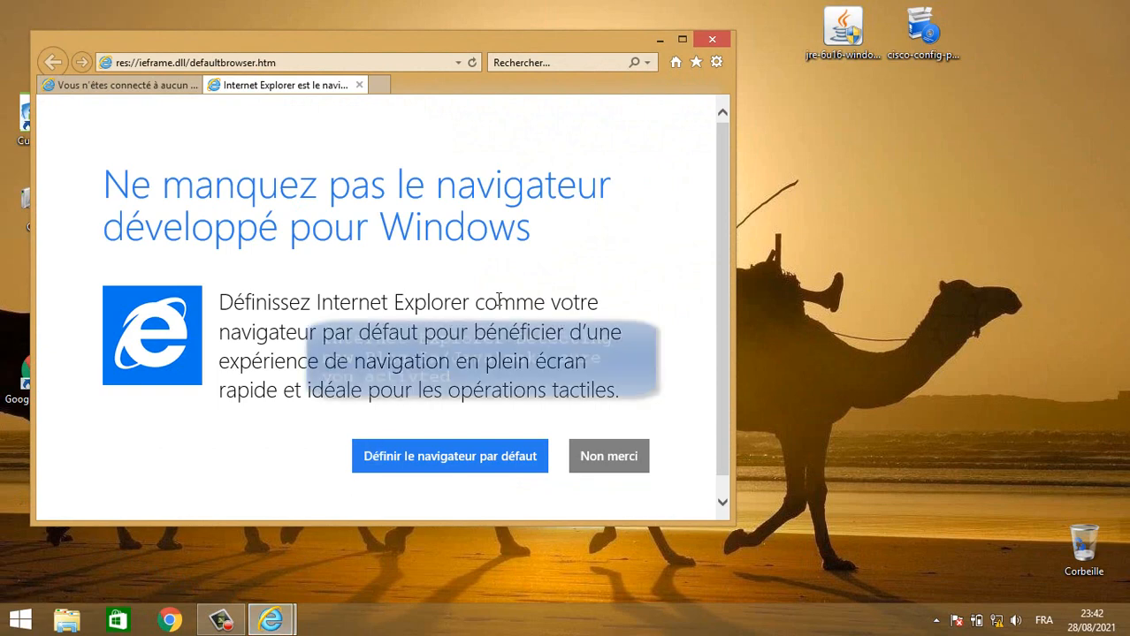
click(716, 63)
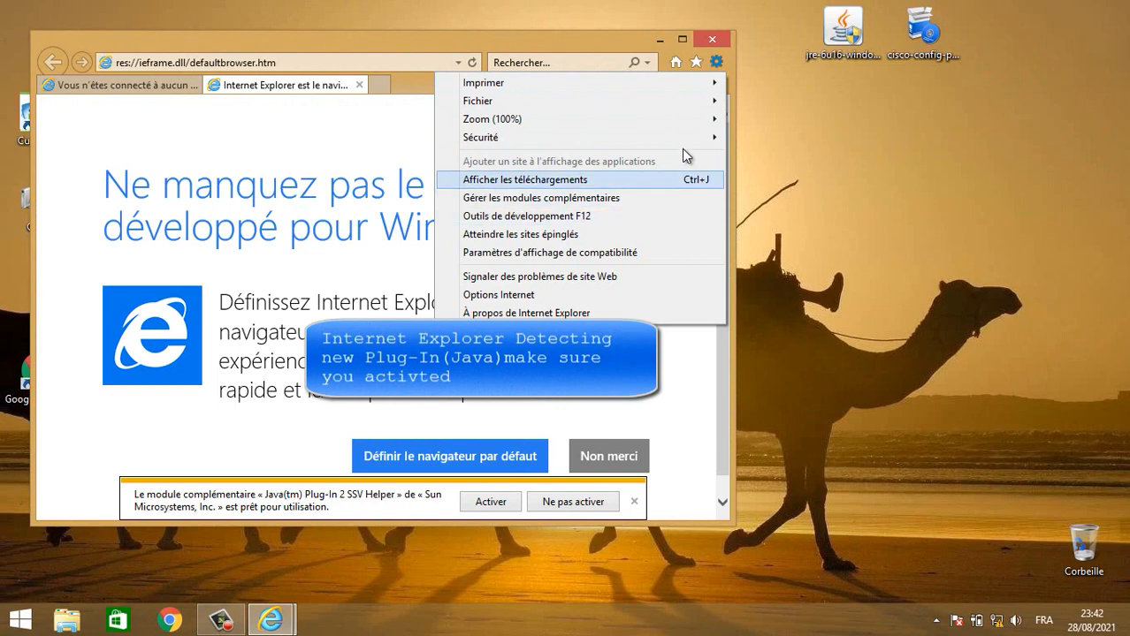
click(717, 62)
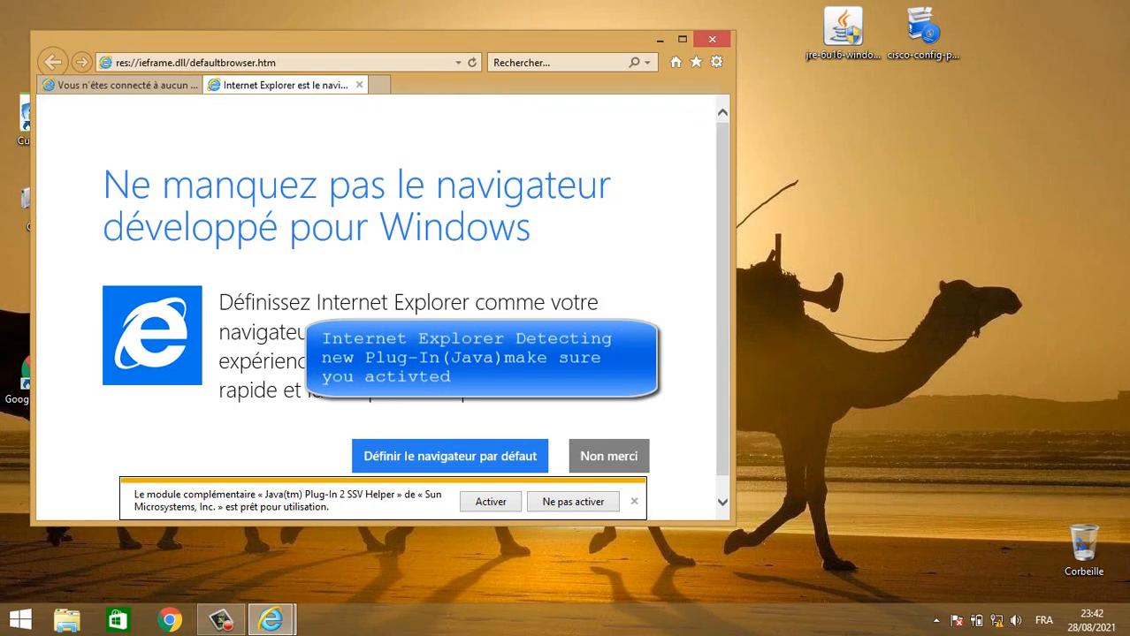
click(489, 502)
Open Internet Explorer's add-on manager, widen its window and disable the Java(tm) Plug-In 2 SSV Helper add-on.
click(716, 61)
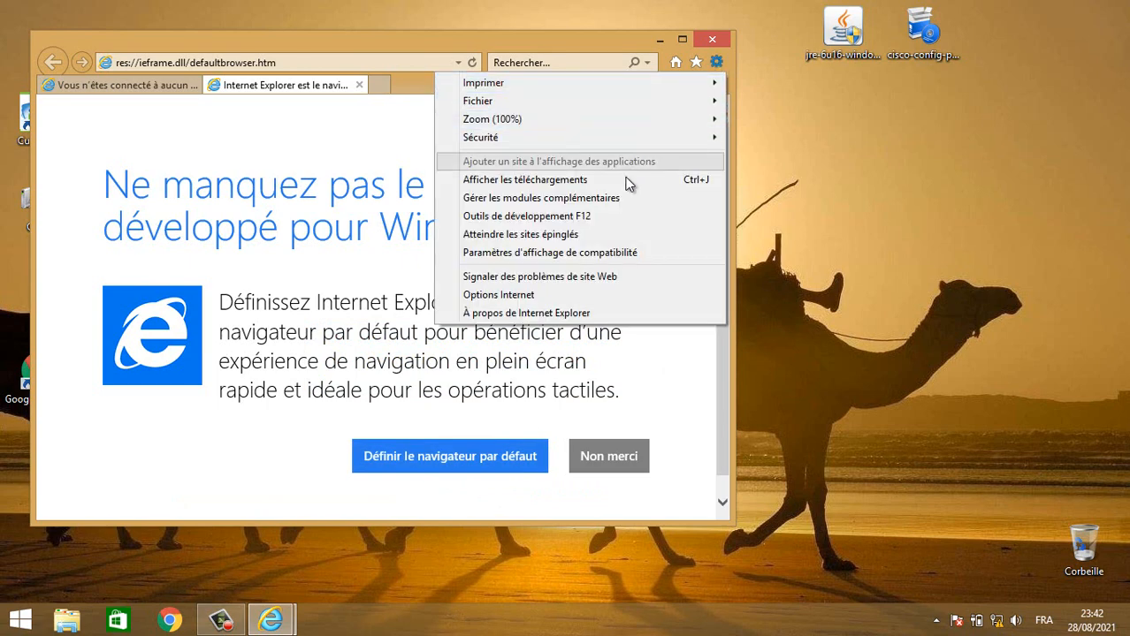
click(537, 200)
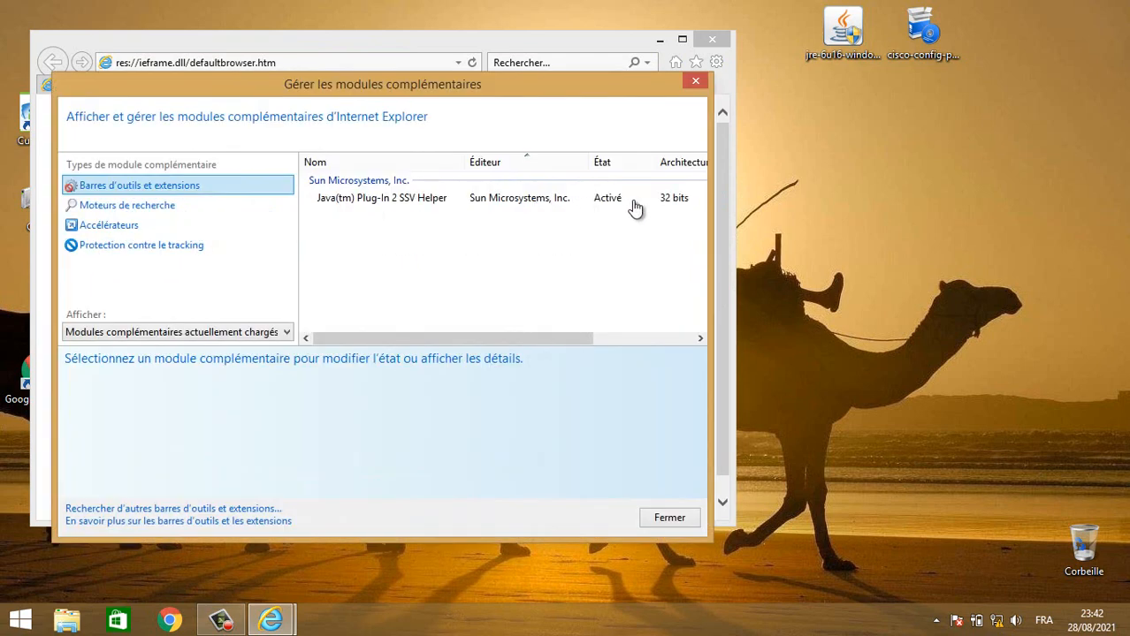
drag(712, 197, 948, 194)
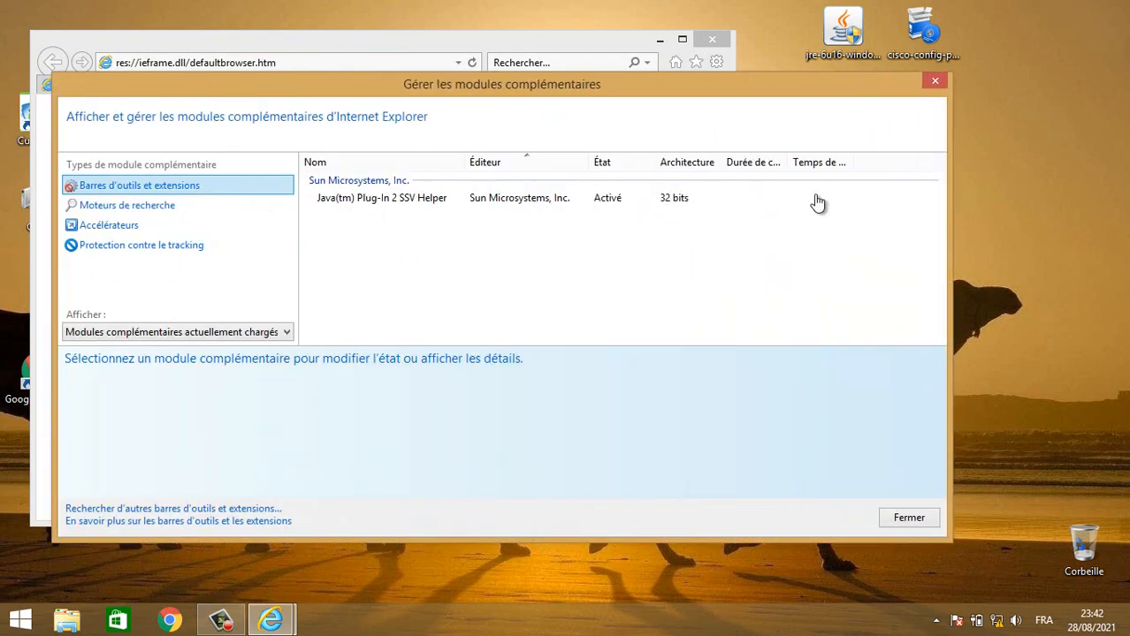
click(500, 199)
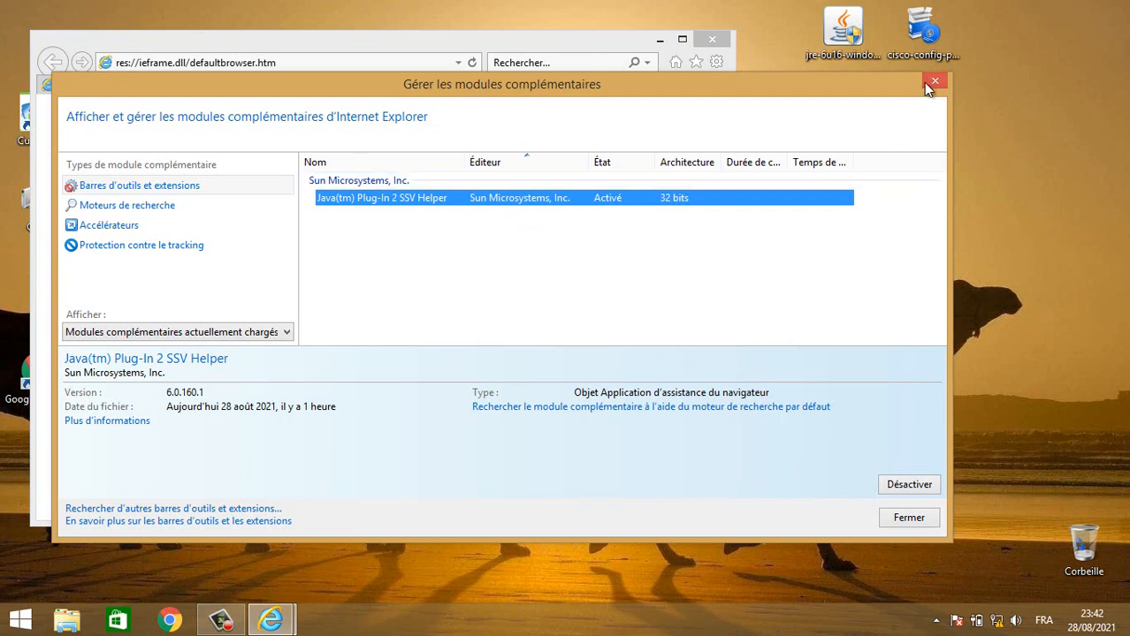
click(904, 491)
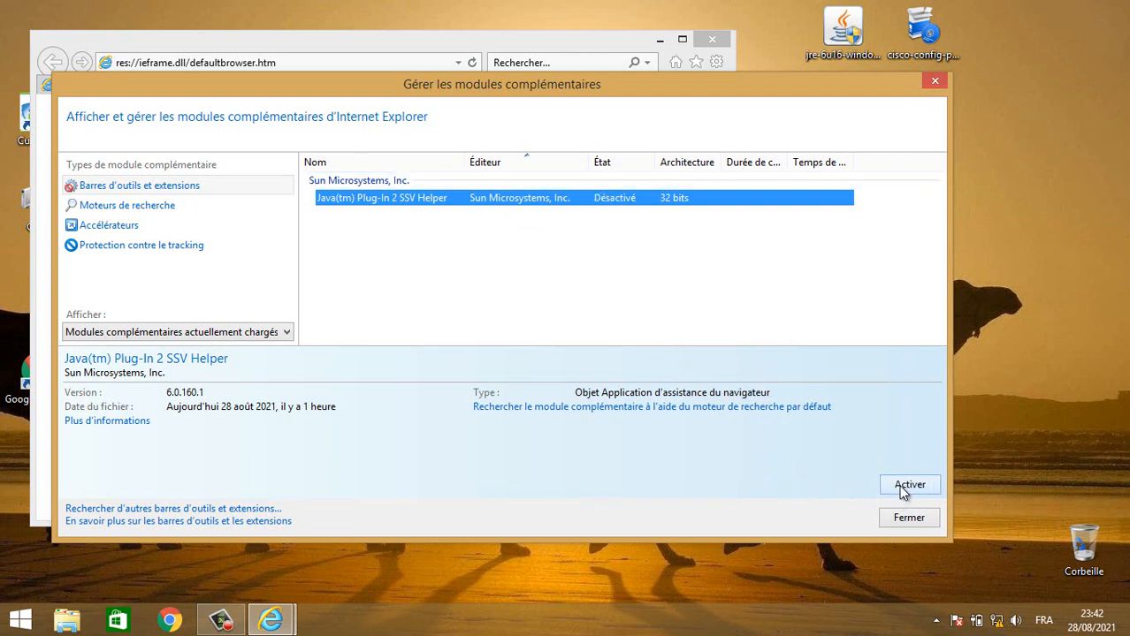
Re-enable the Java(tm) Plug-In 2 SSV Helper add-on and close the add-on manager.
click(901, 491)
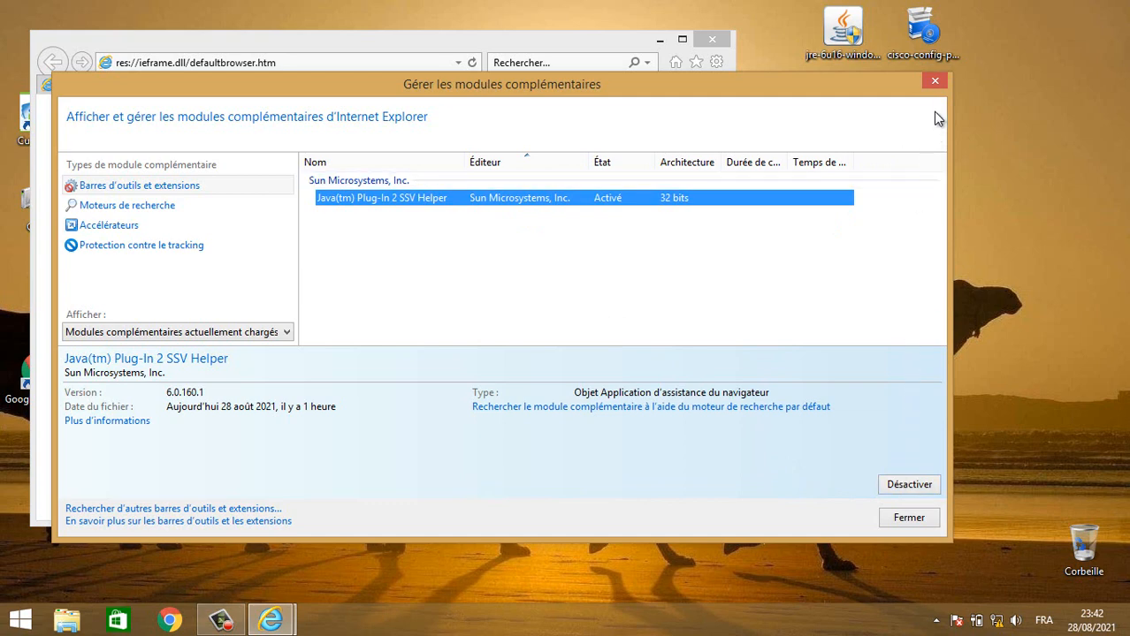
click(936, 83)
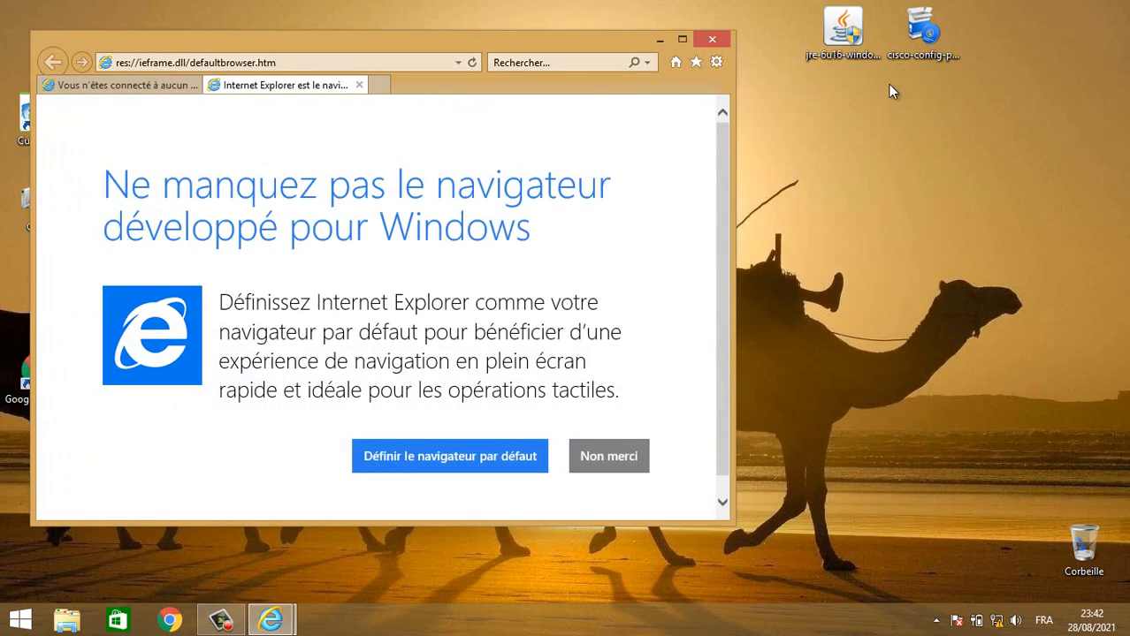
click(719, 59)
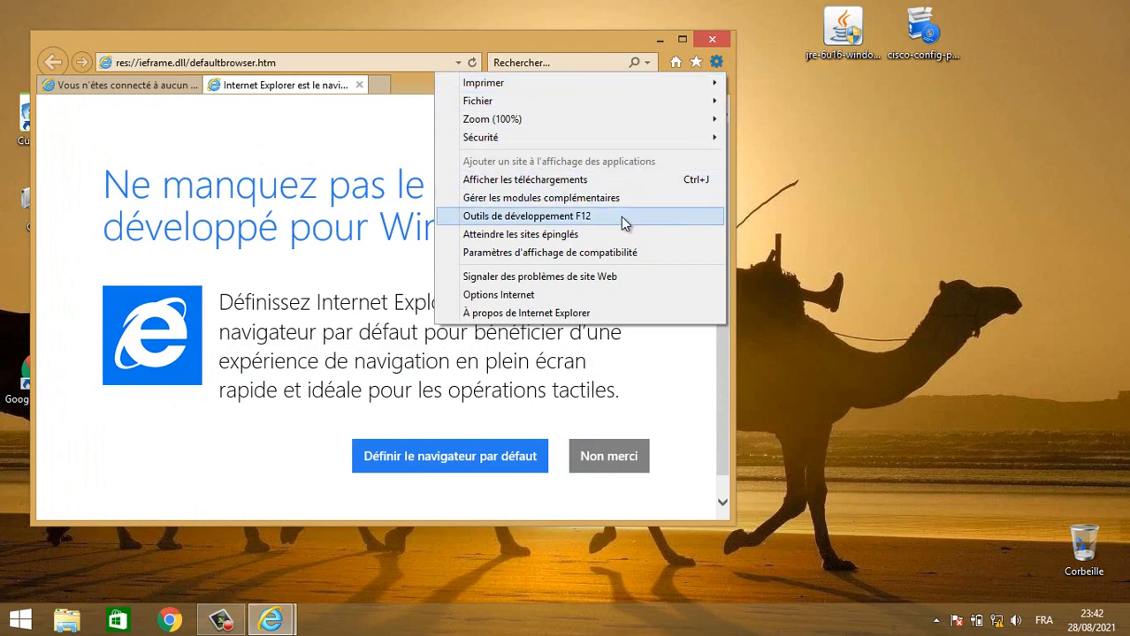
click(624, 253)
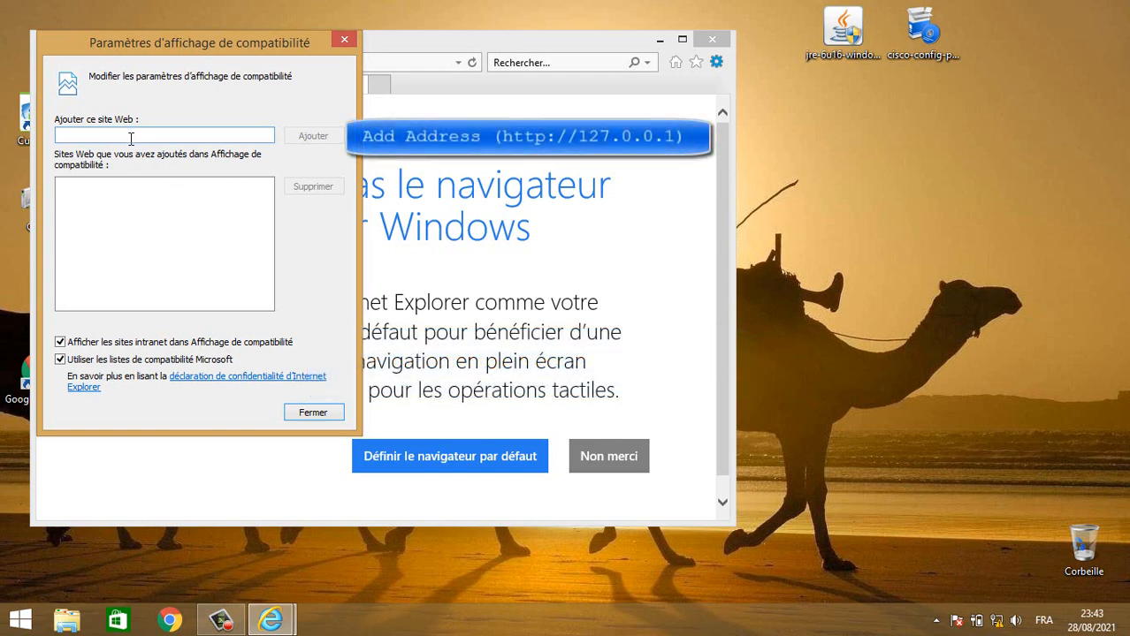
text(http:)
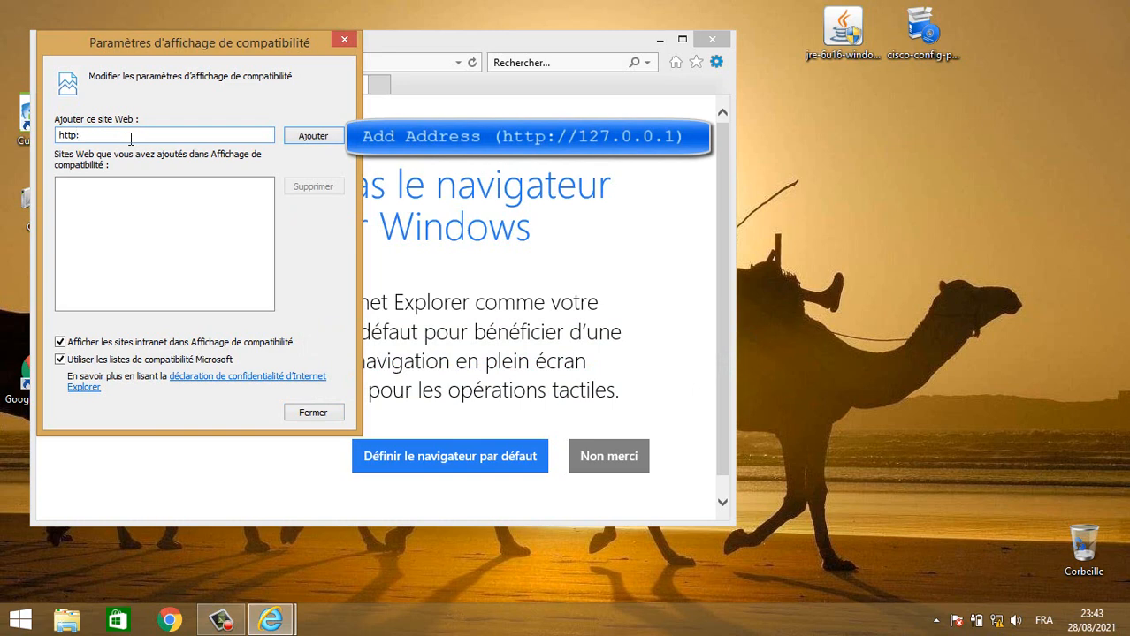
text(//127.0.0.1)
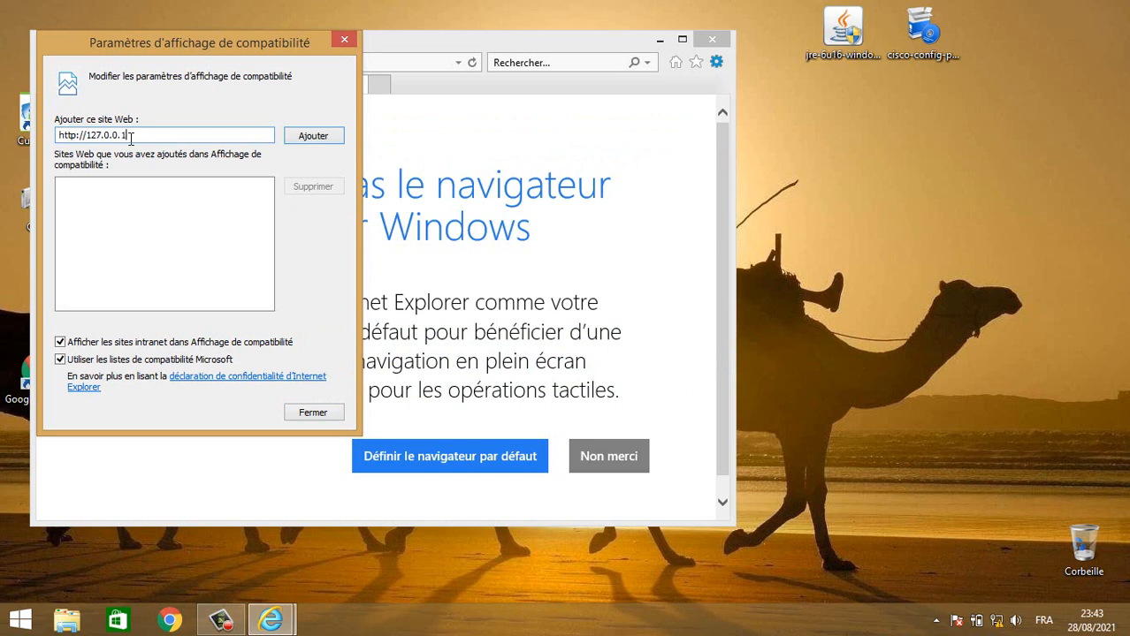
click(305, 139)
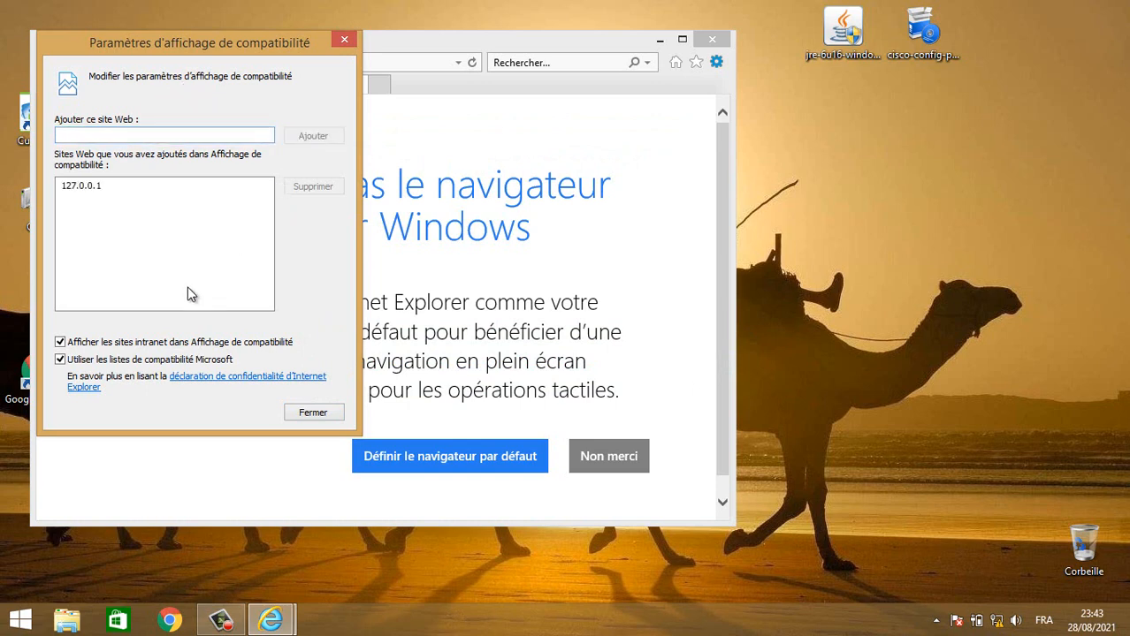
click(300, 410)
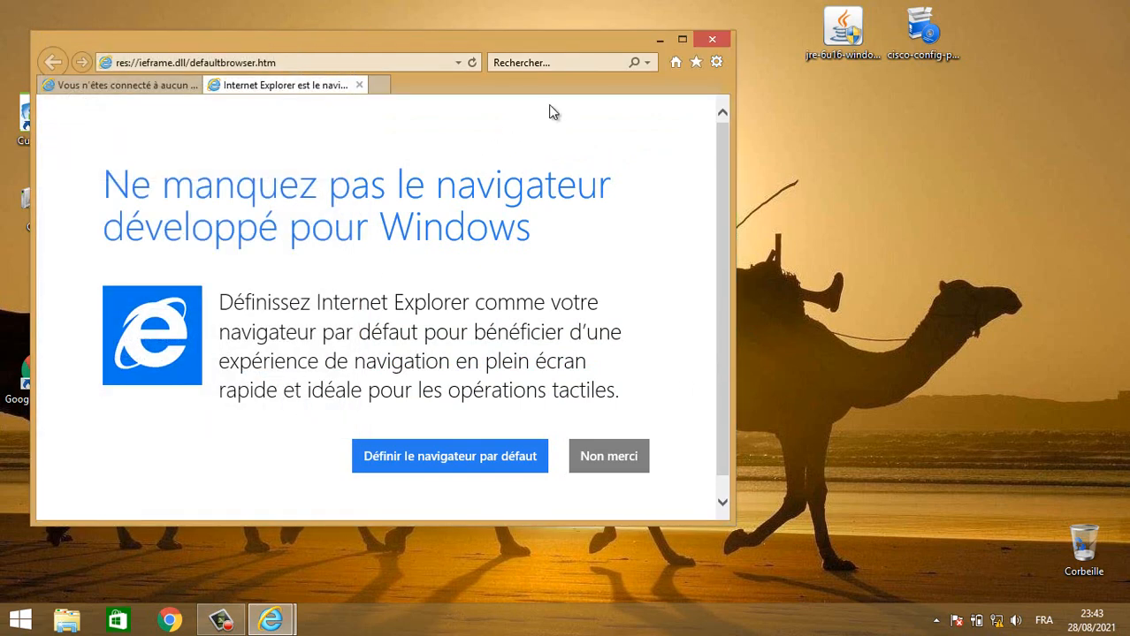
click(712, 41)
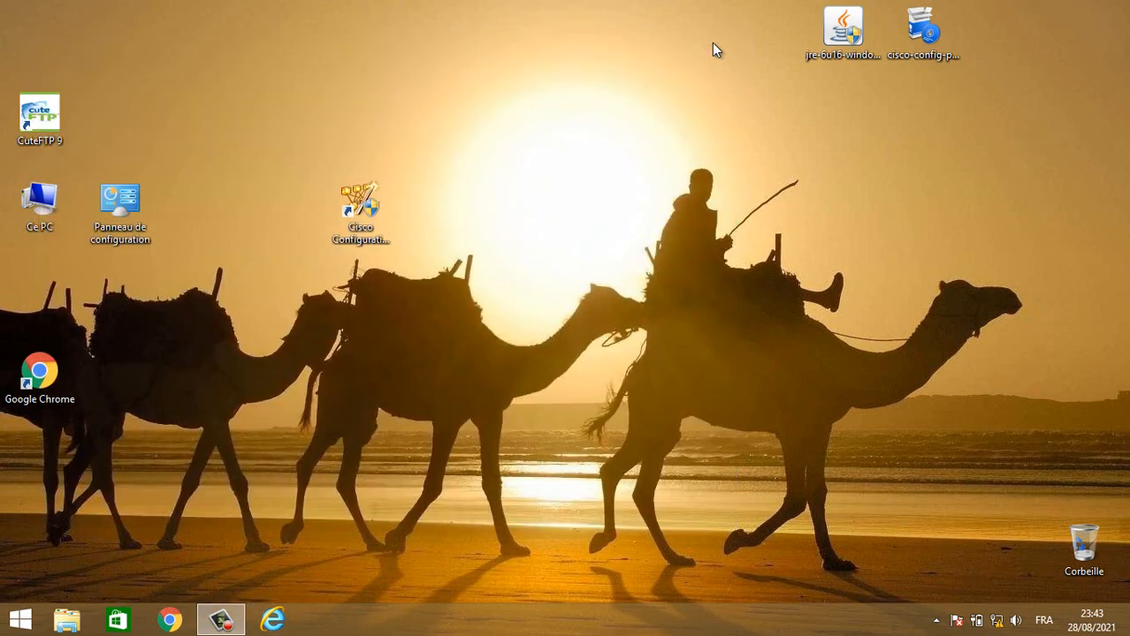
Run Cisco Configuration Professional as administrator, allow pop-ups from 127.0.0.1 only once and dismiss the notifications.
click(366, 210)
right_click(366, 210)
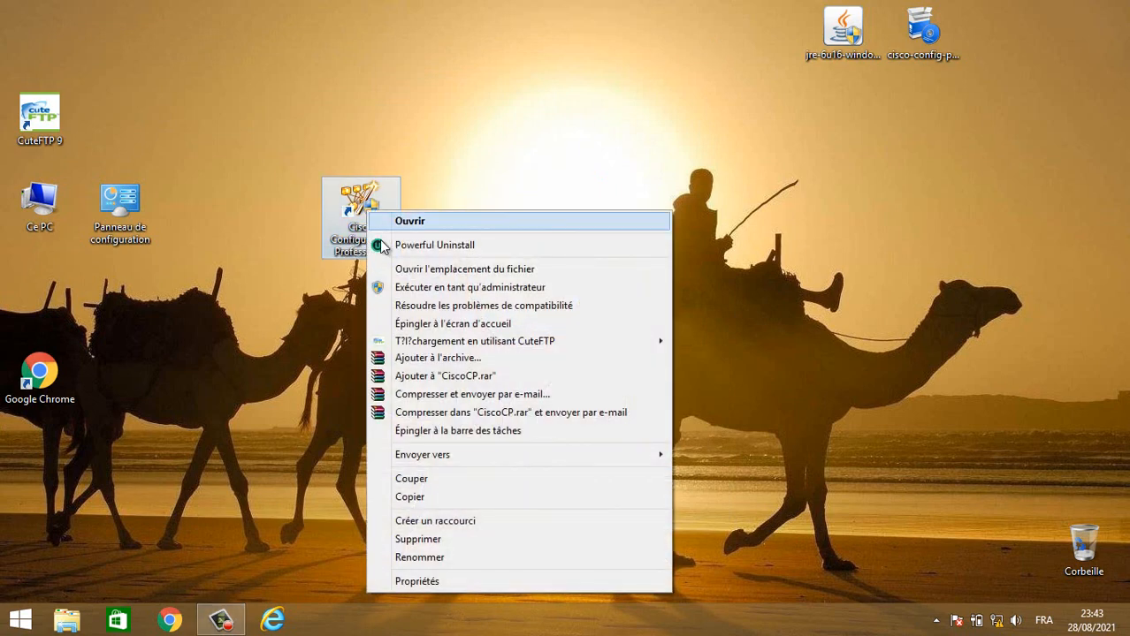
click(473, 288)
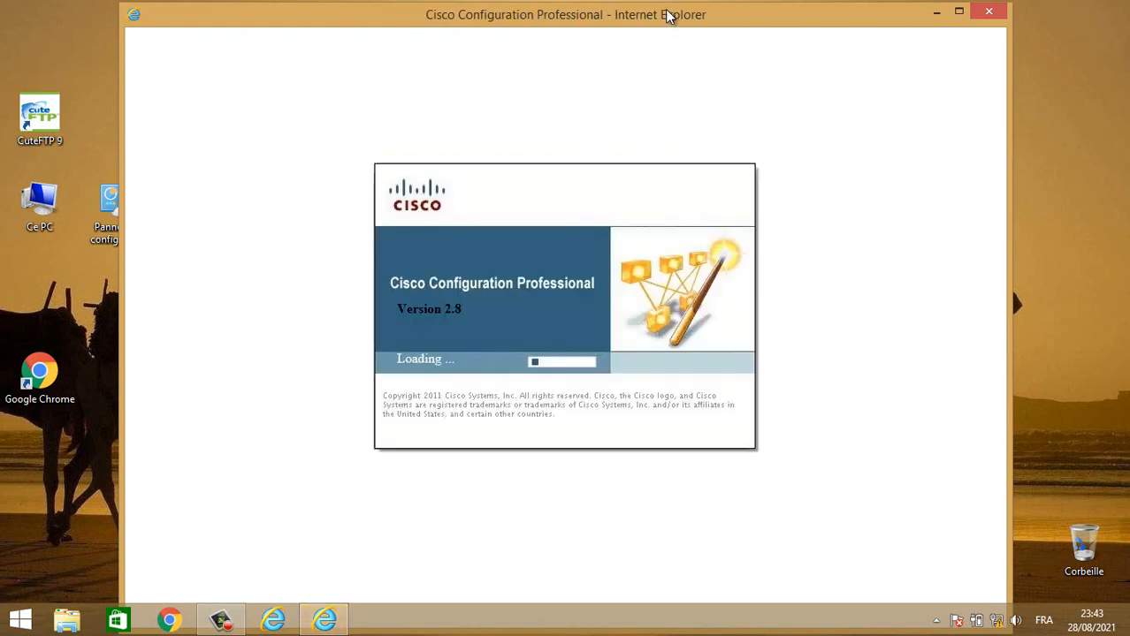
drag(665, 3, 648, 69)
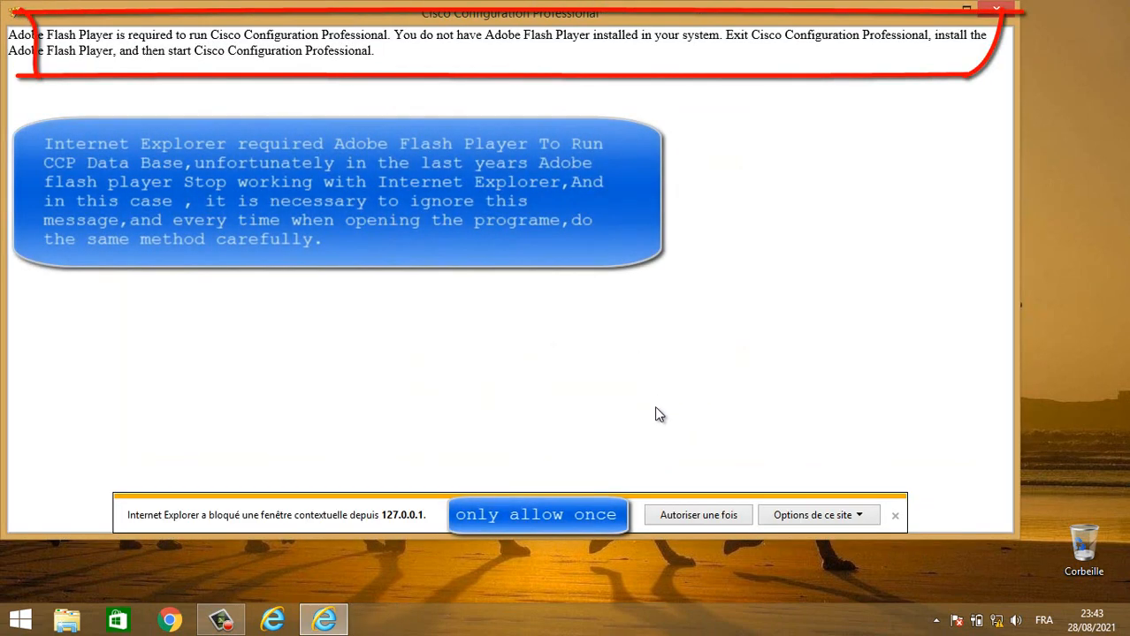
click(693, 515)
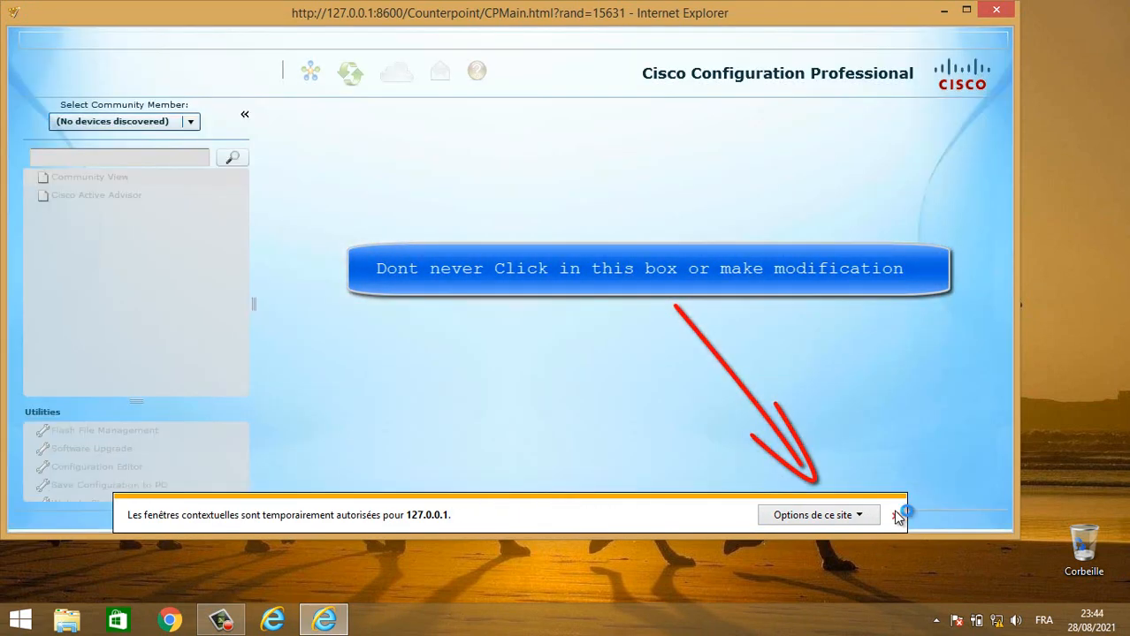
click(895, 516)
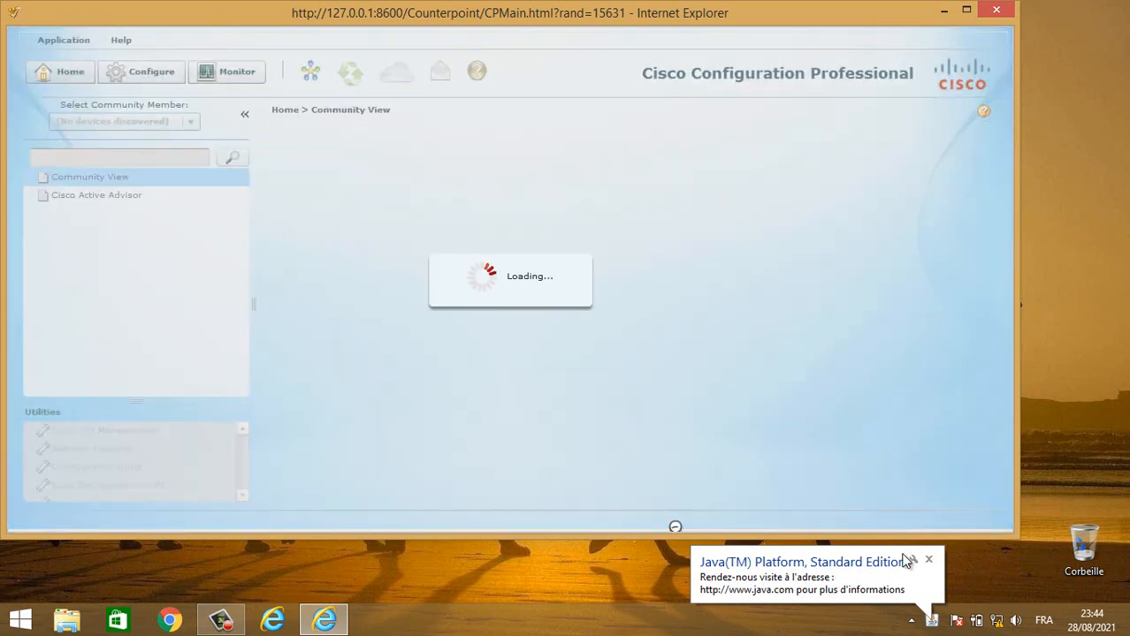
click(929, 559)
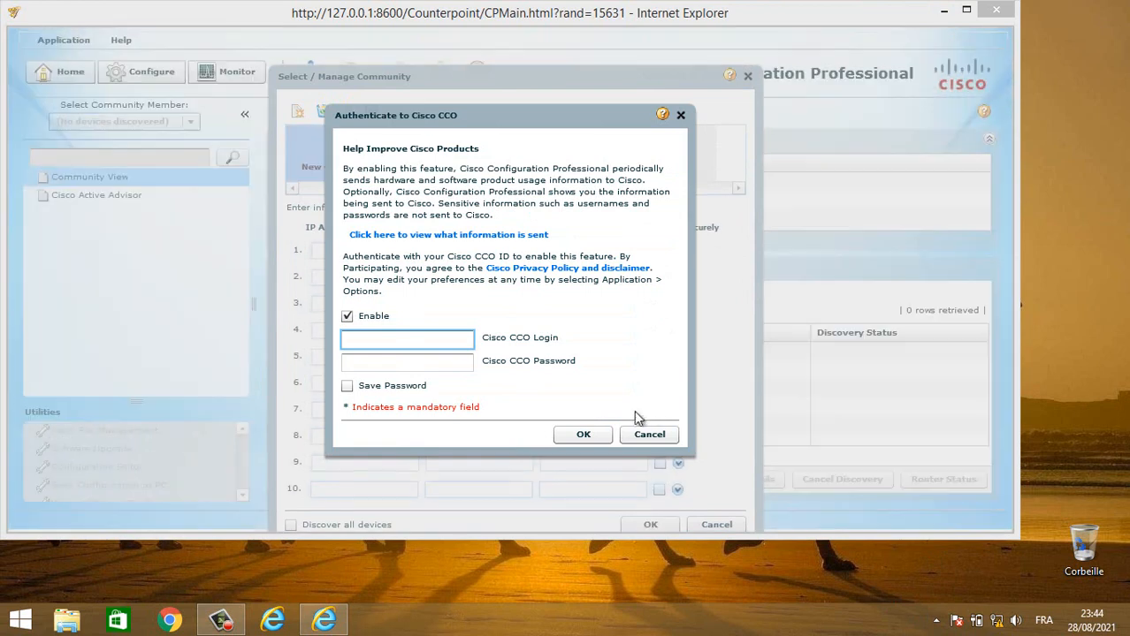
Turn off the Cisco CCO usage-reporting feature, accept the dialog and close the application by leaving the page.
click(346, 318)
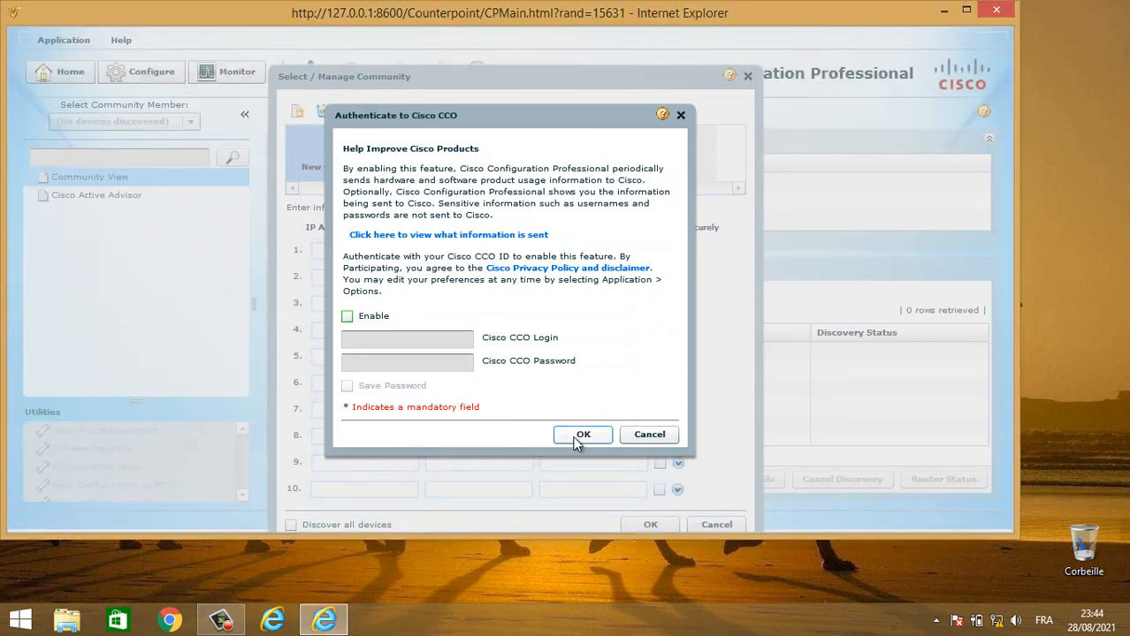
click(575, 438)
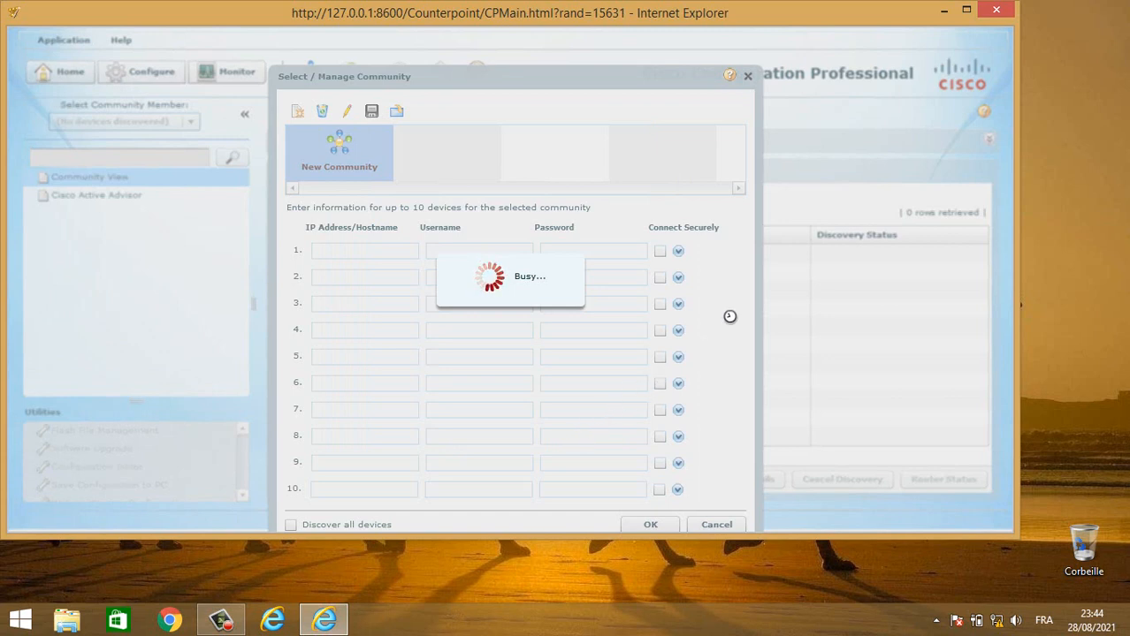
click(995, 14)
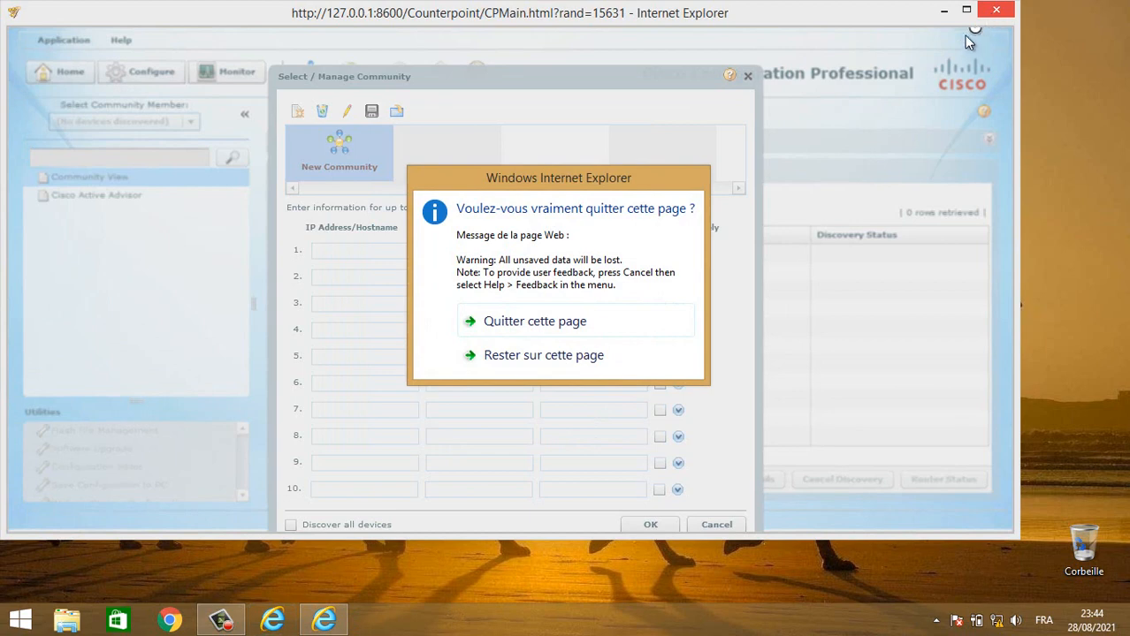
click(528, 331)
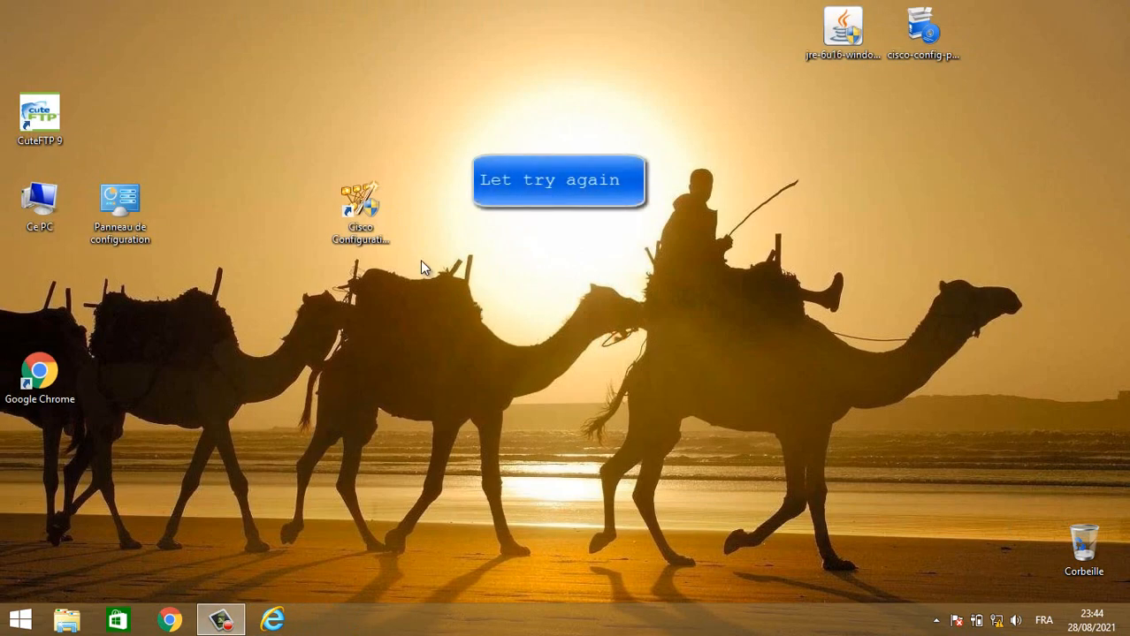
Try to run Cisco Configuration Professional as administrator again, moving its splash screen aside and dismissing the internal error dialog.
click(368, 213)
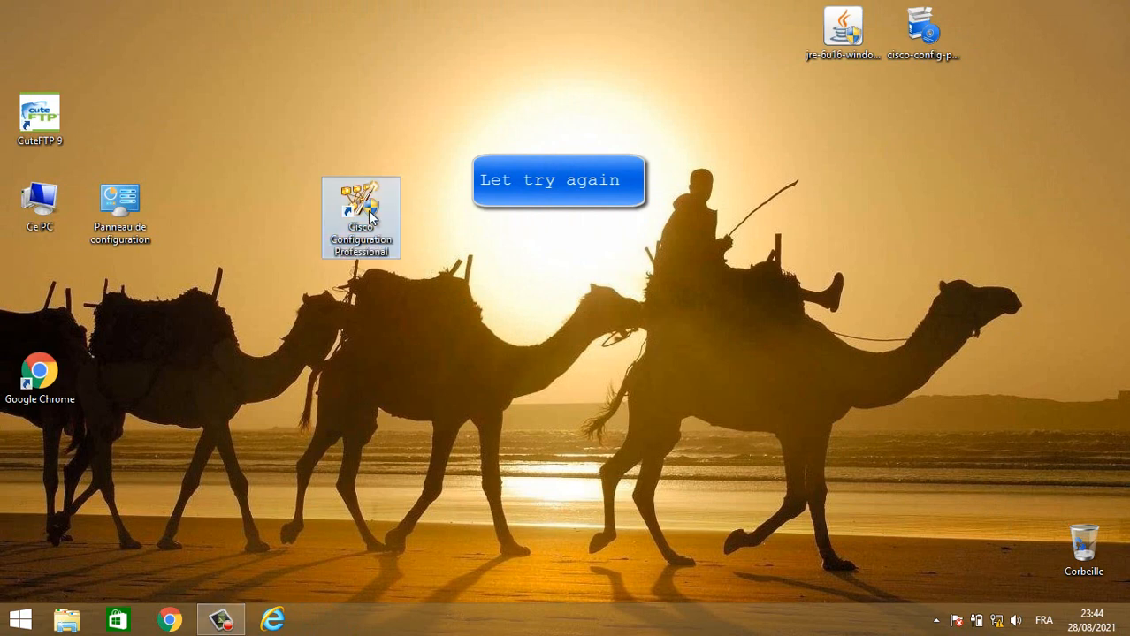
right_click(369, 214)
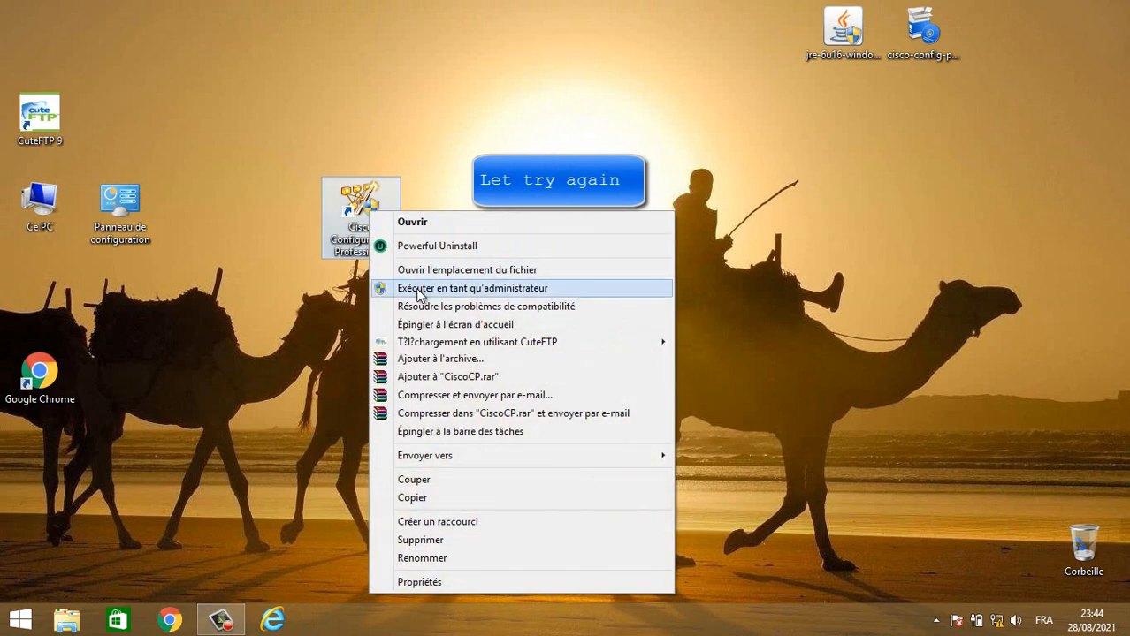
click(419, 290)
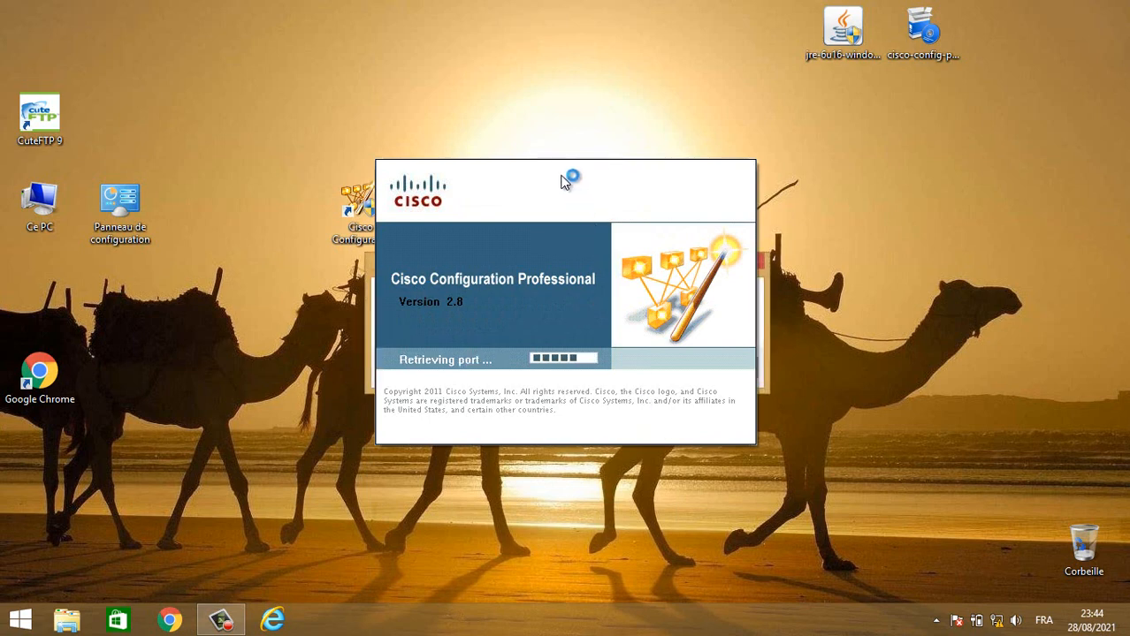
drag(565, 181, 759, 156)
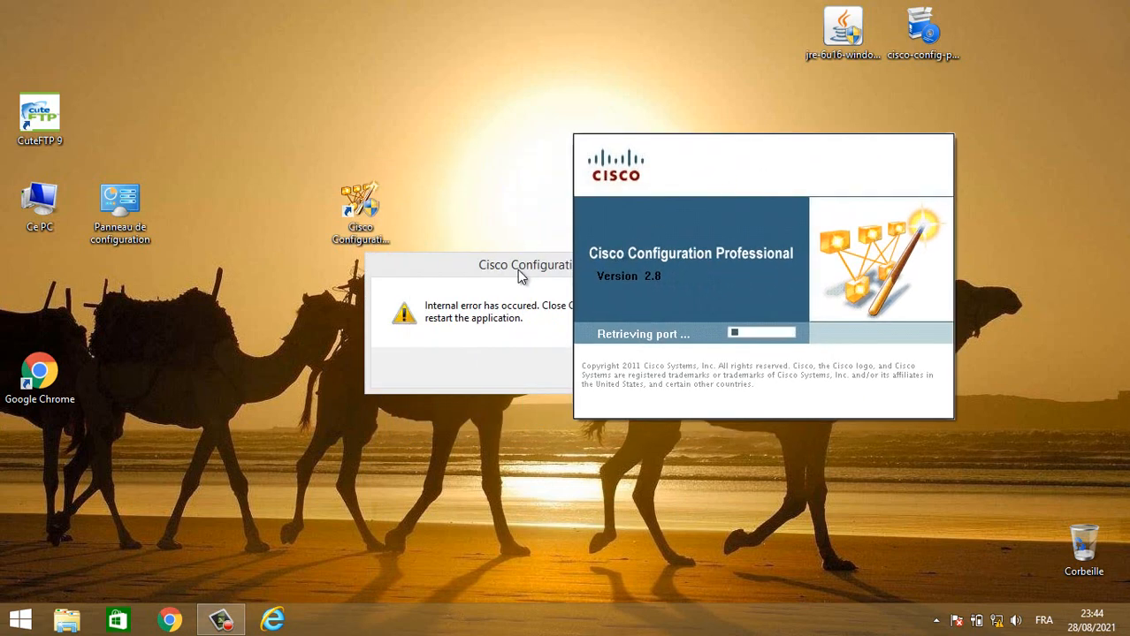
drag(520, 276, 237, 272)
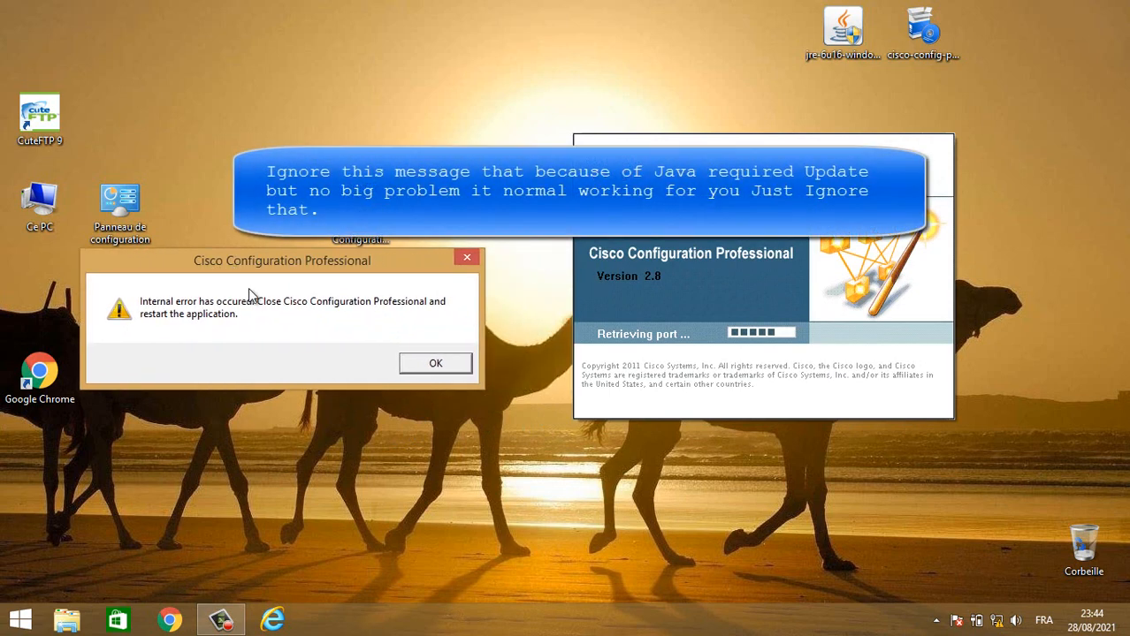
click(438, 364)
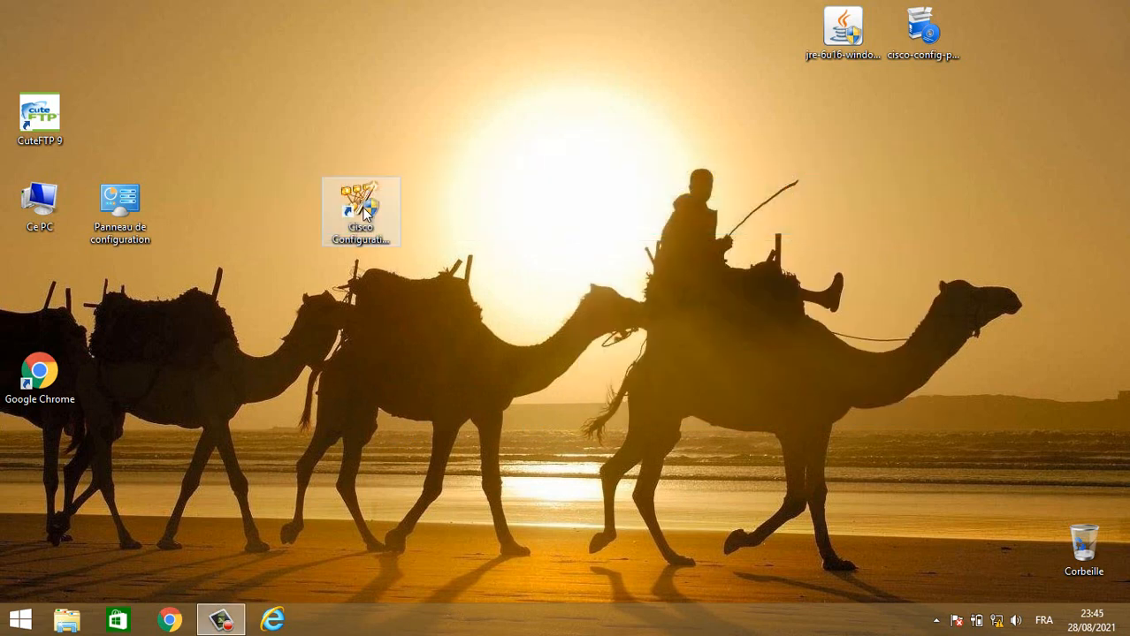
Restart Cisco Configuration Professional as administrator, allow the 127.0.0.1 pop-up once and close the notification bar.
right_click(365, 212)
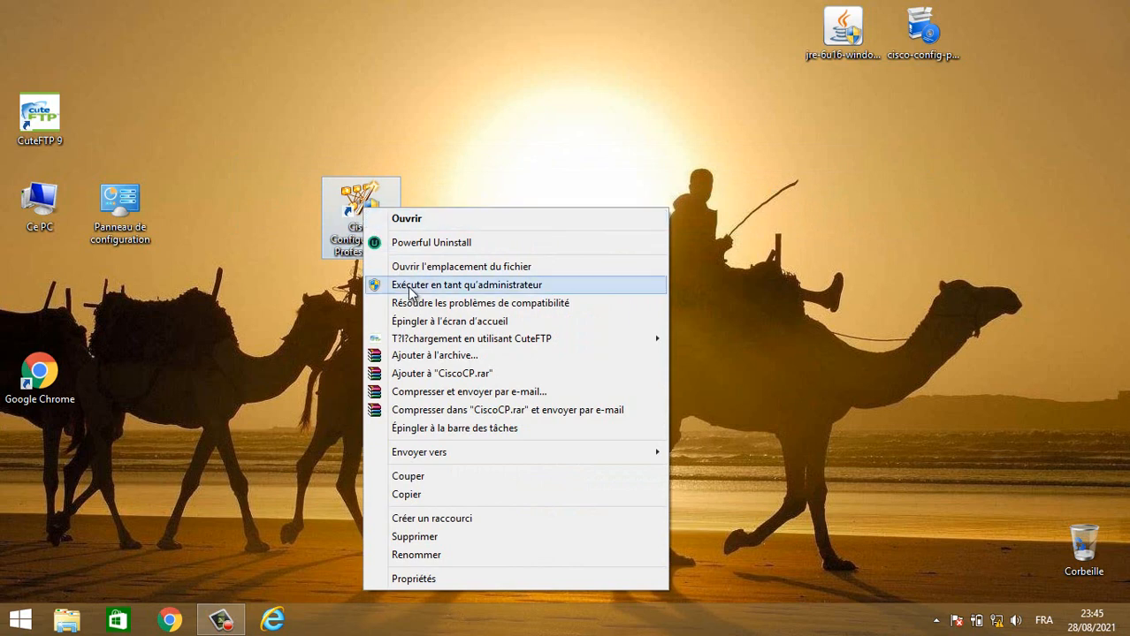
click(497, 287)
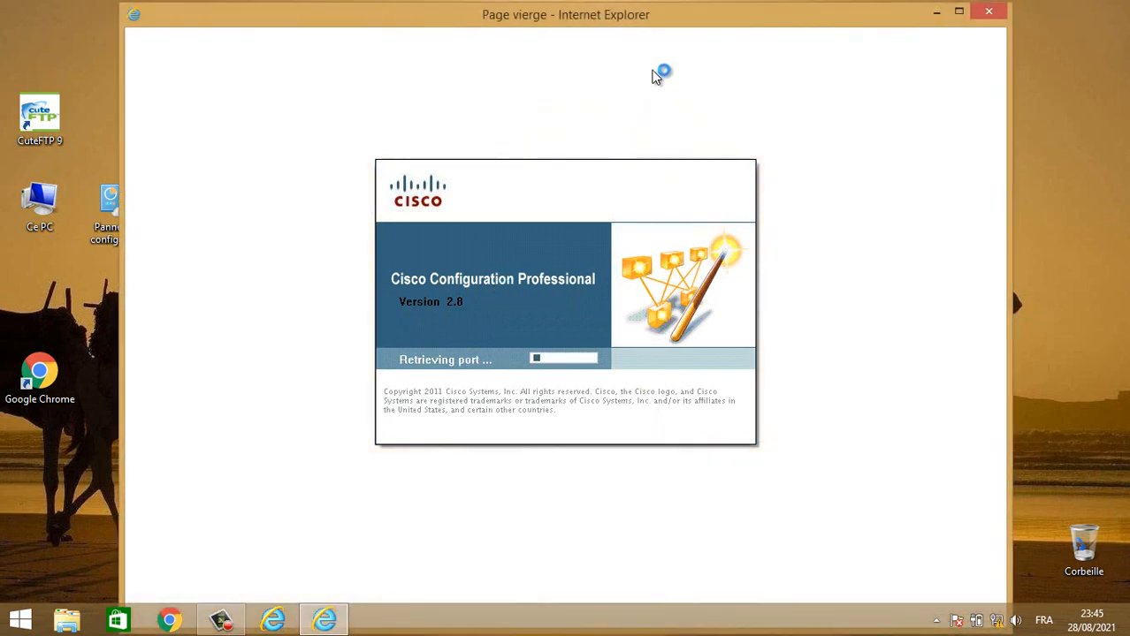
drag(653, 7, 640, 82)
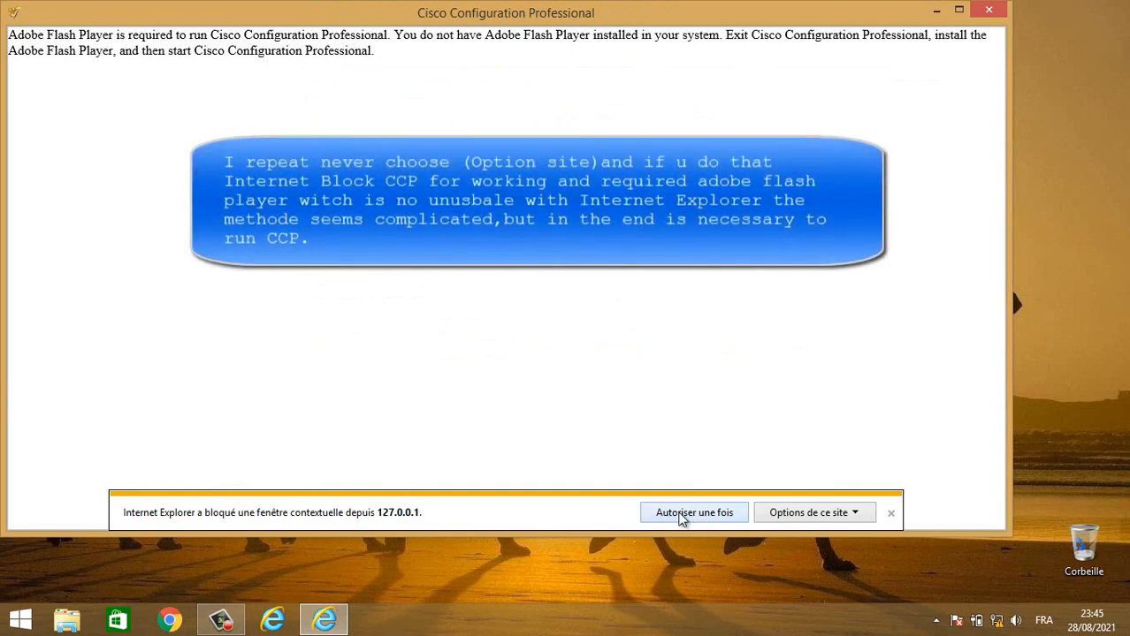
click(682, 520)
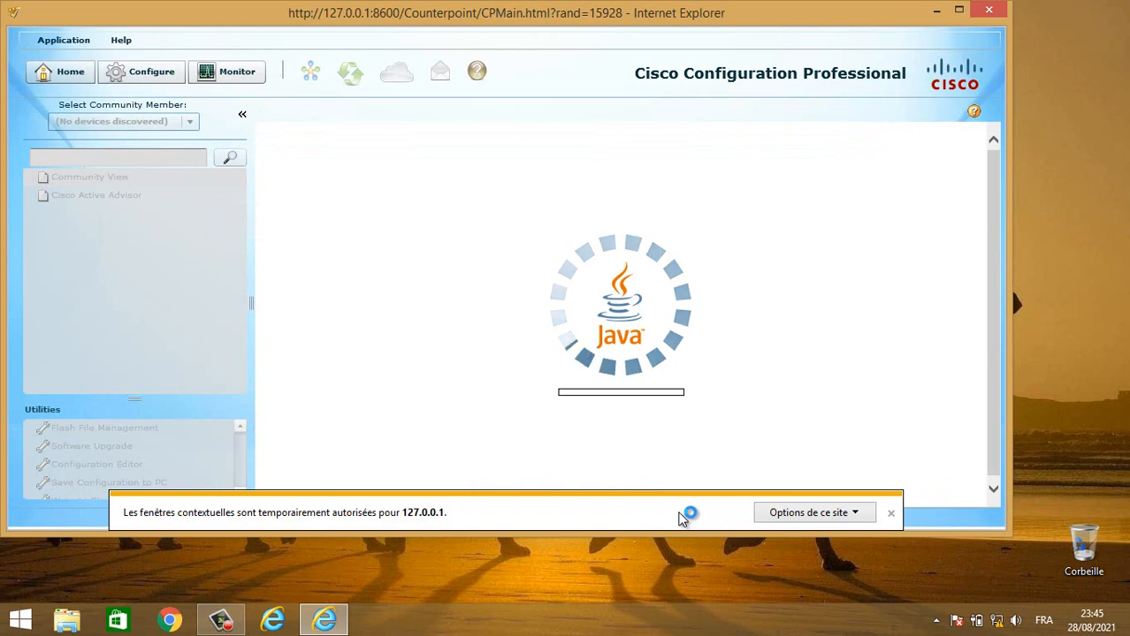
click(891, 514)
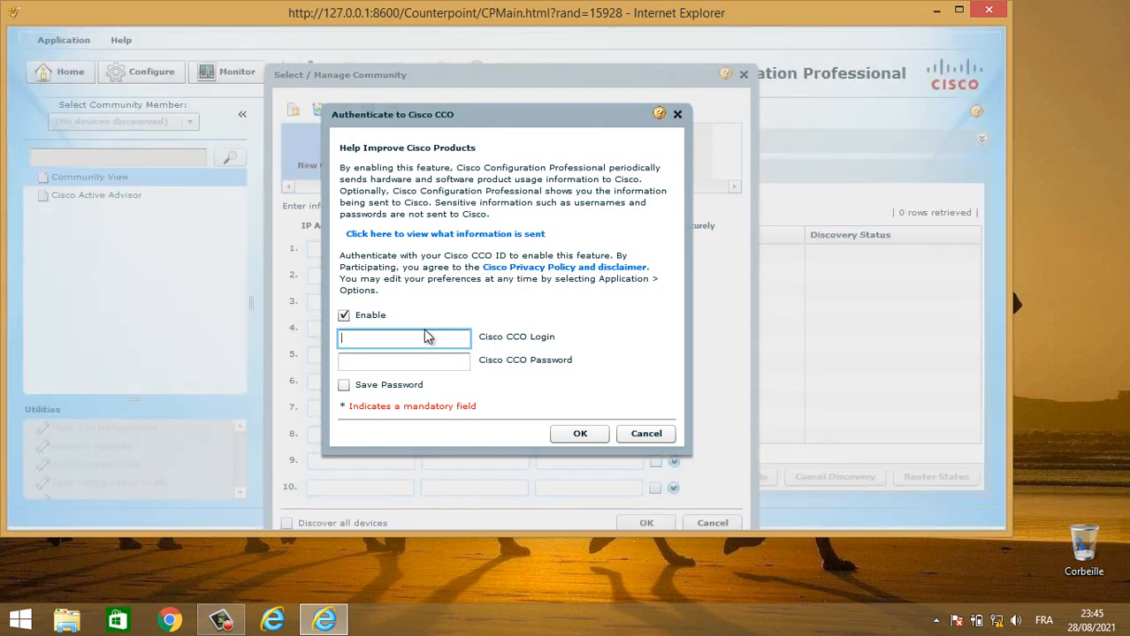
click(344, 316)
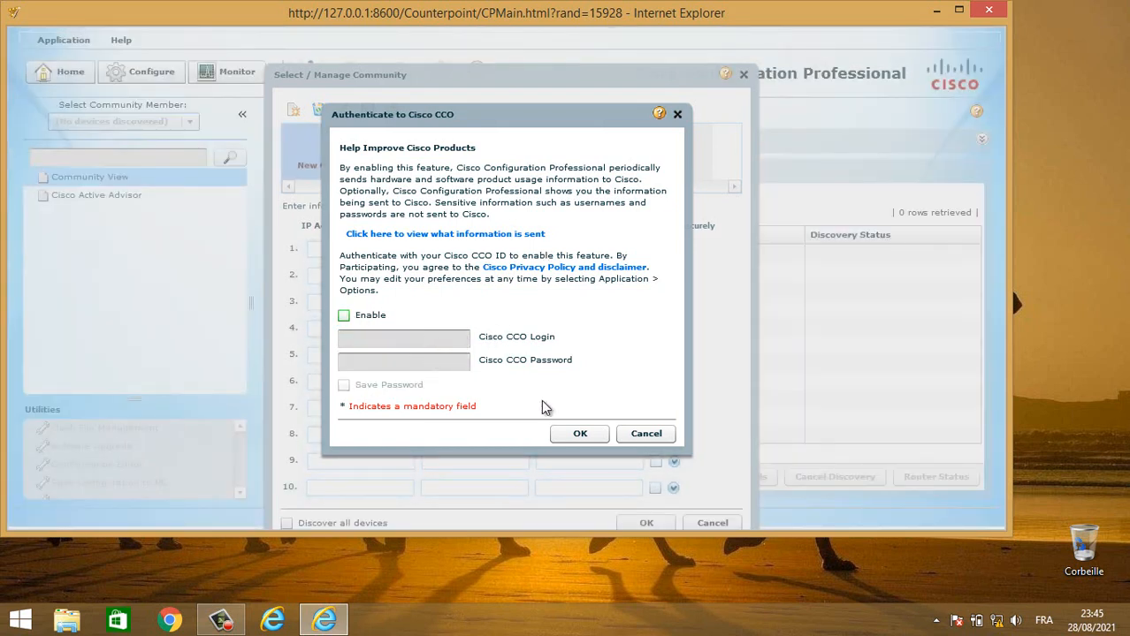
click(585, 437)
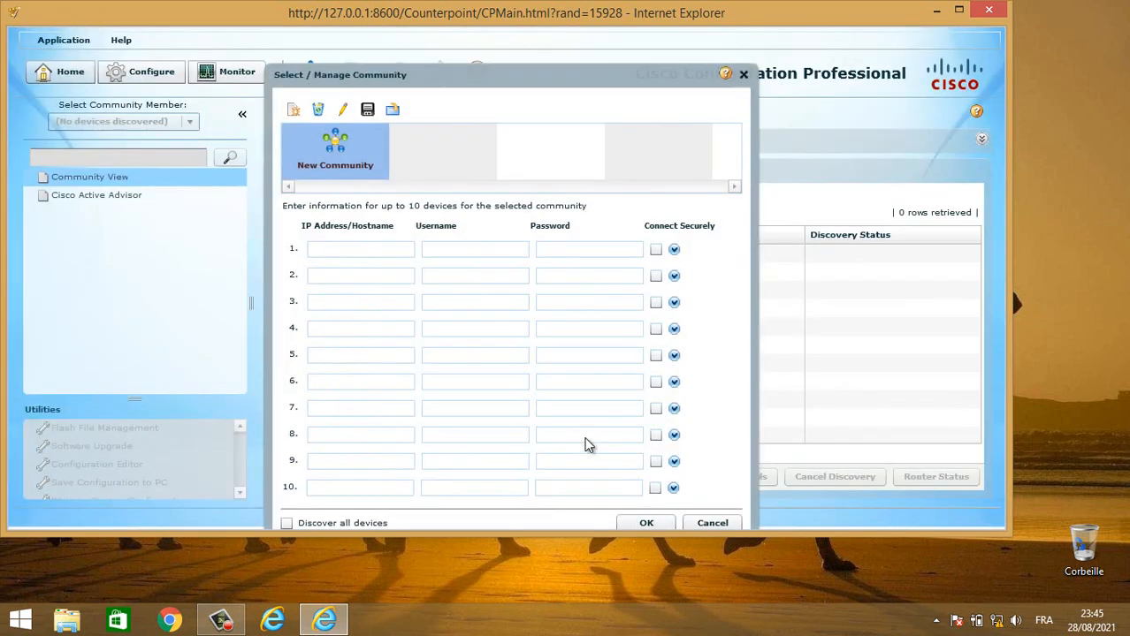
click(328, 252)
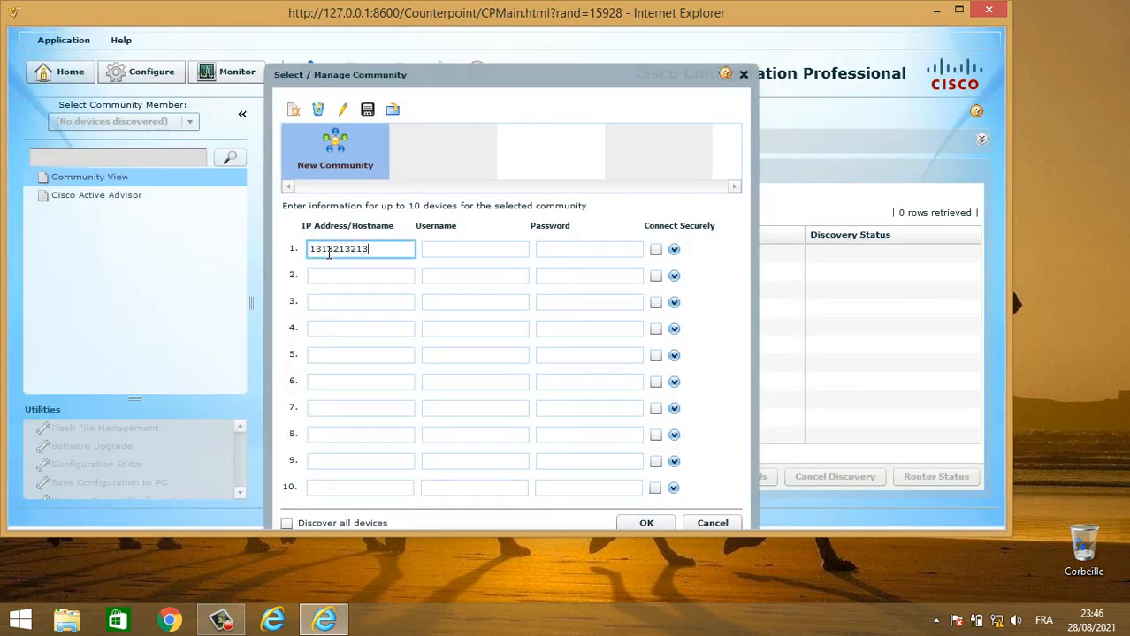
click(458, 250)
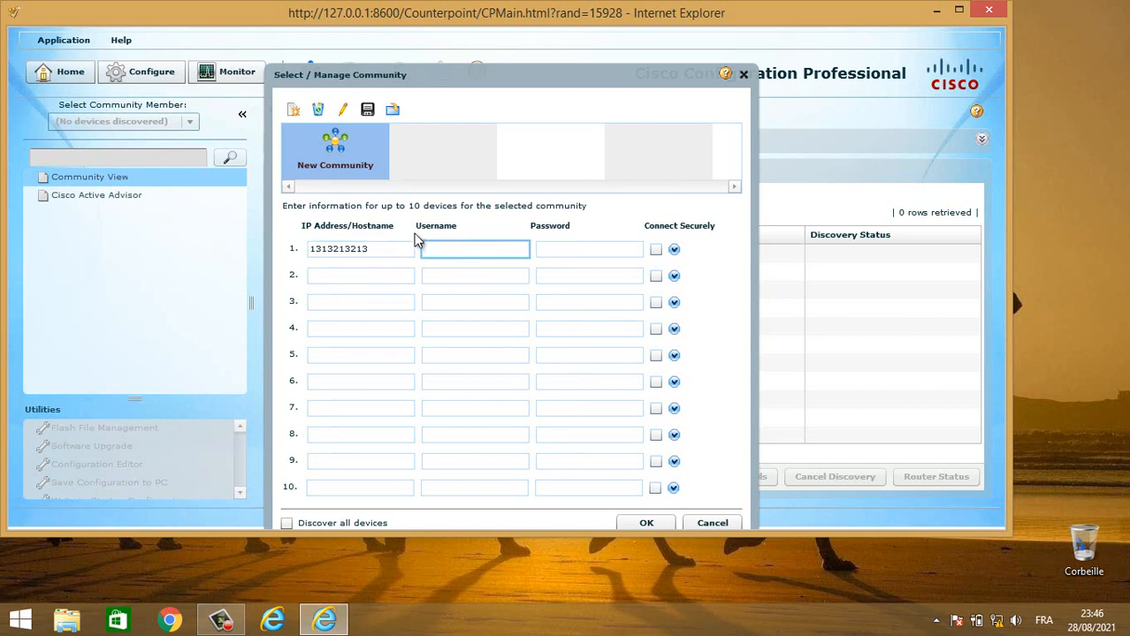
Exit Cisco Configuration Professional, confirming closing the window and leaving the page.
click(121, 40)
mouse_move(67, 47)
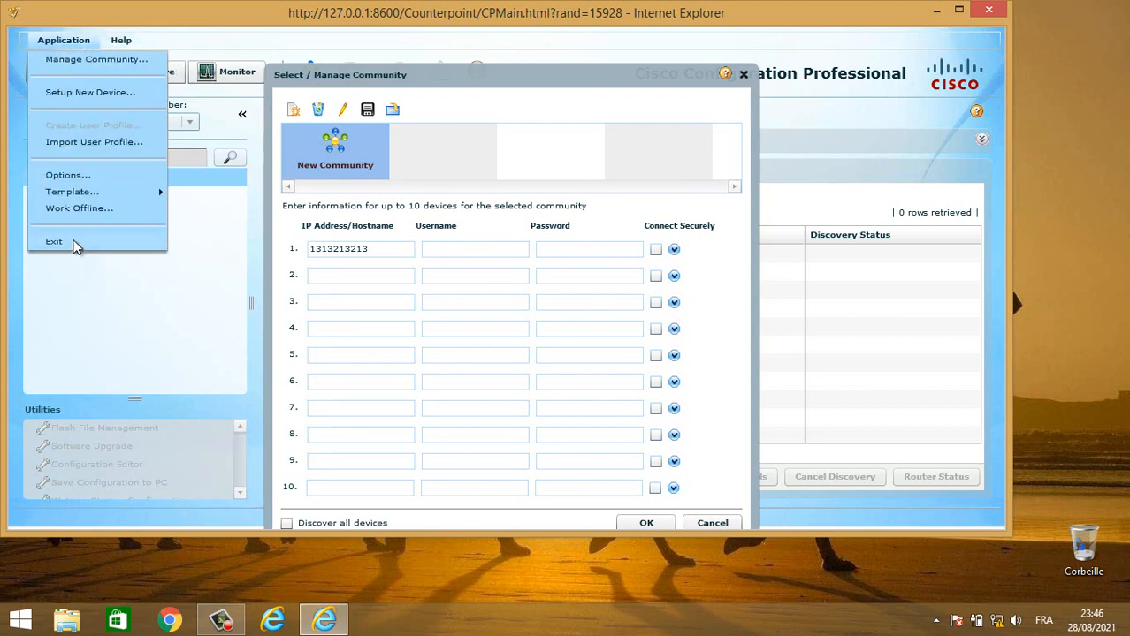
click(54, 241)
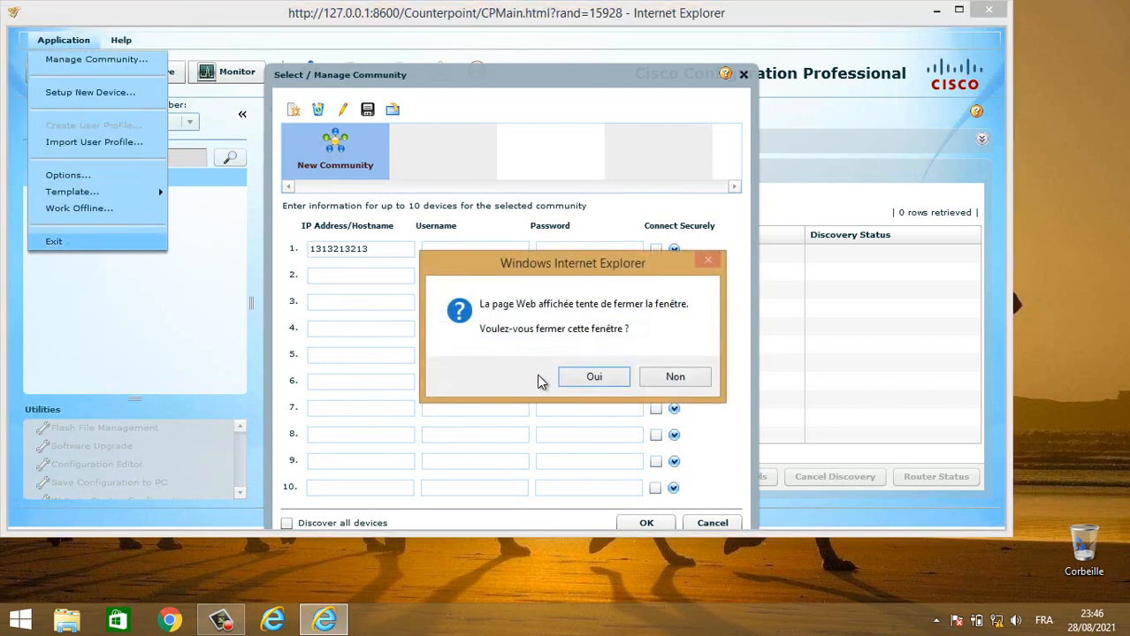
click(596, 379)
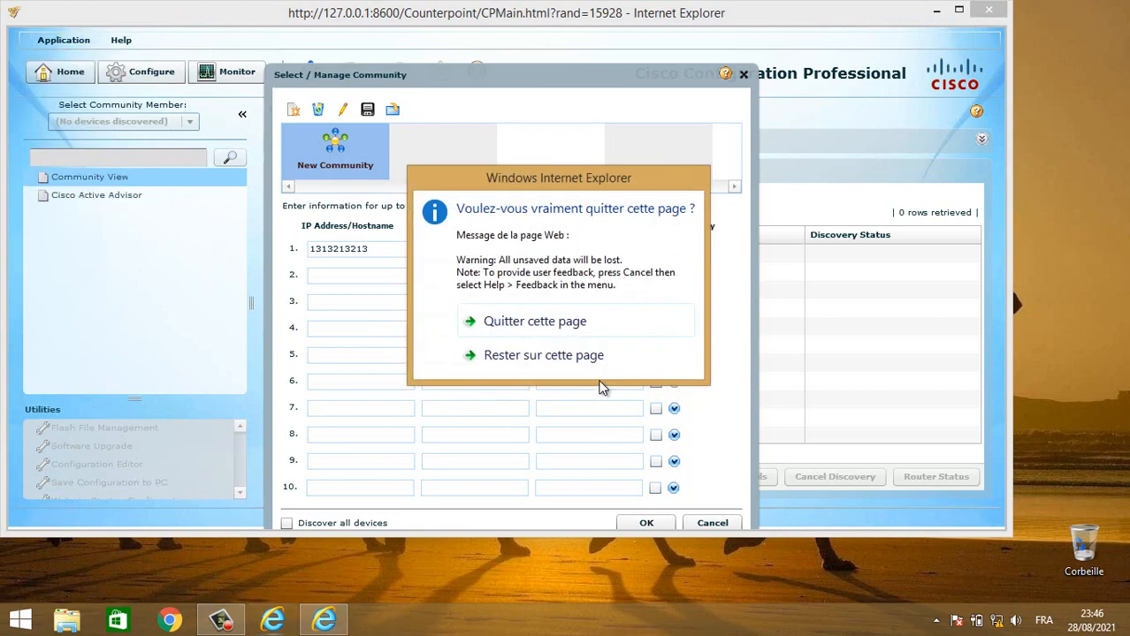
click(570, 329)
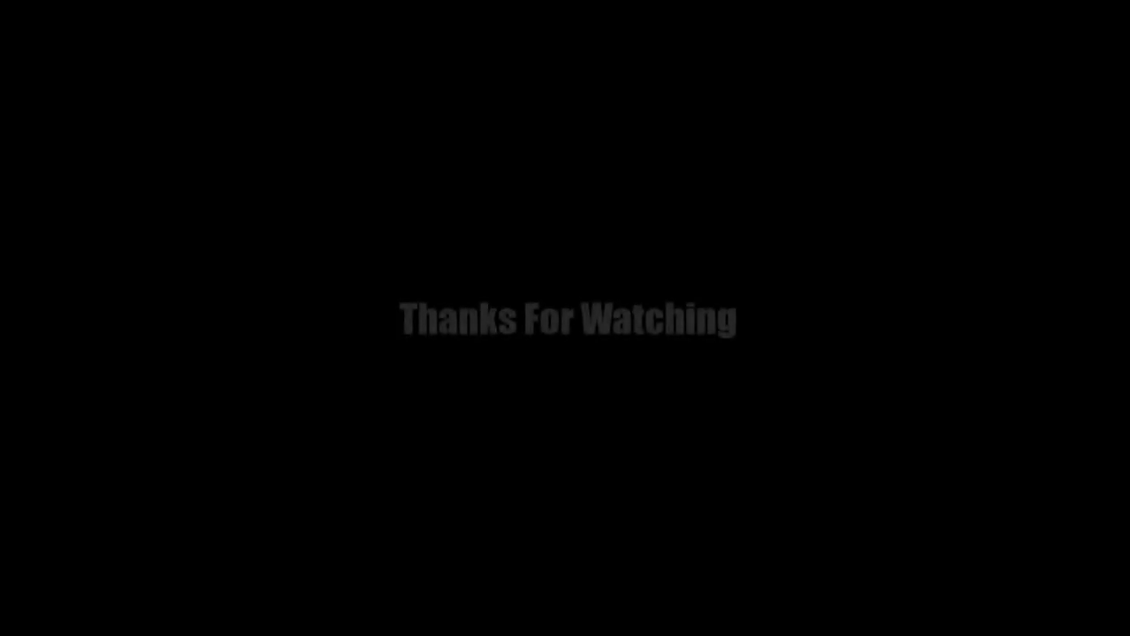